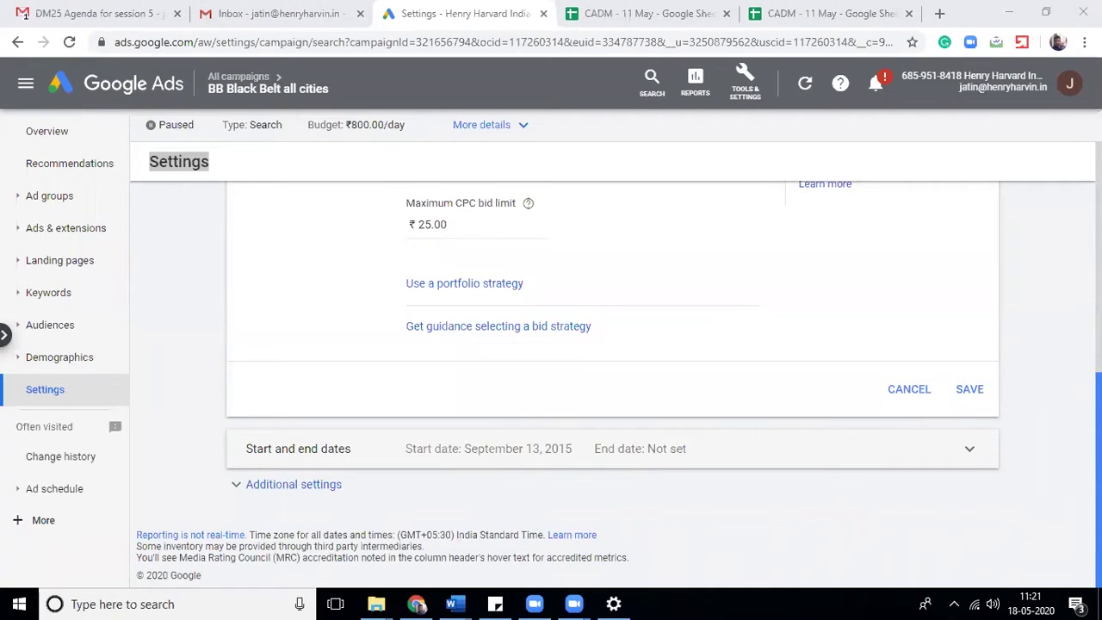
Discard the unsaved bidding edit
left_click(851, 443)
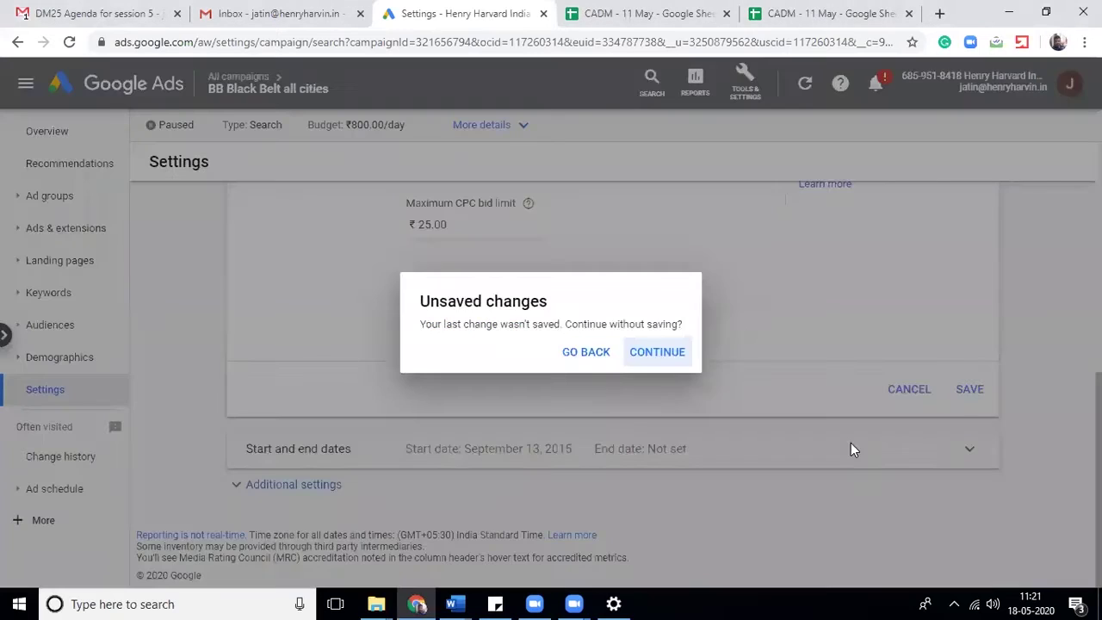
left_click(589, 366)
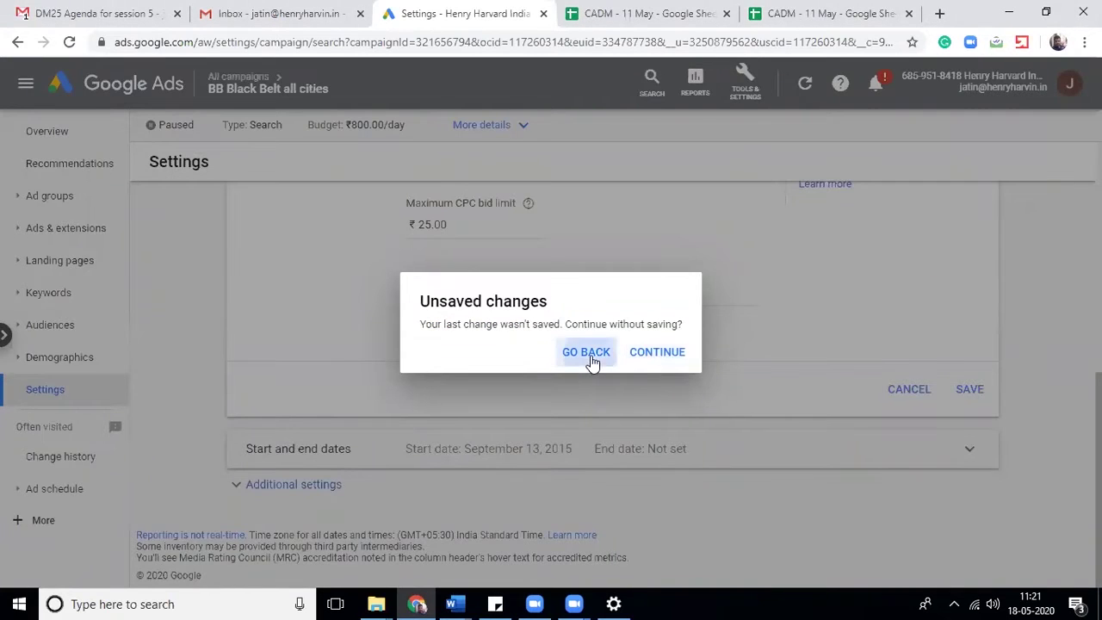
left_click(911, 389)
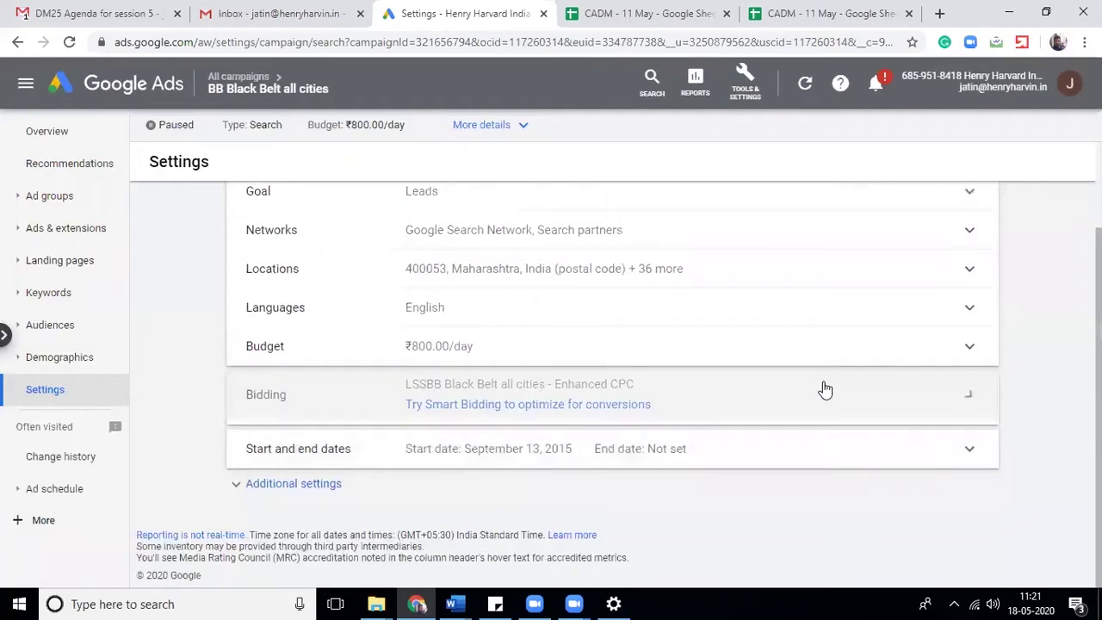
Save the campaign dates as starting September 13, 2015 with End date None
scroll(819, 468, "down", 1)
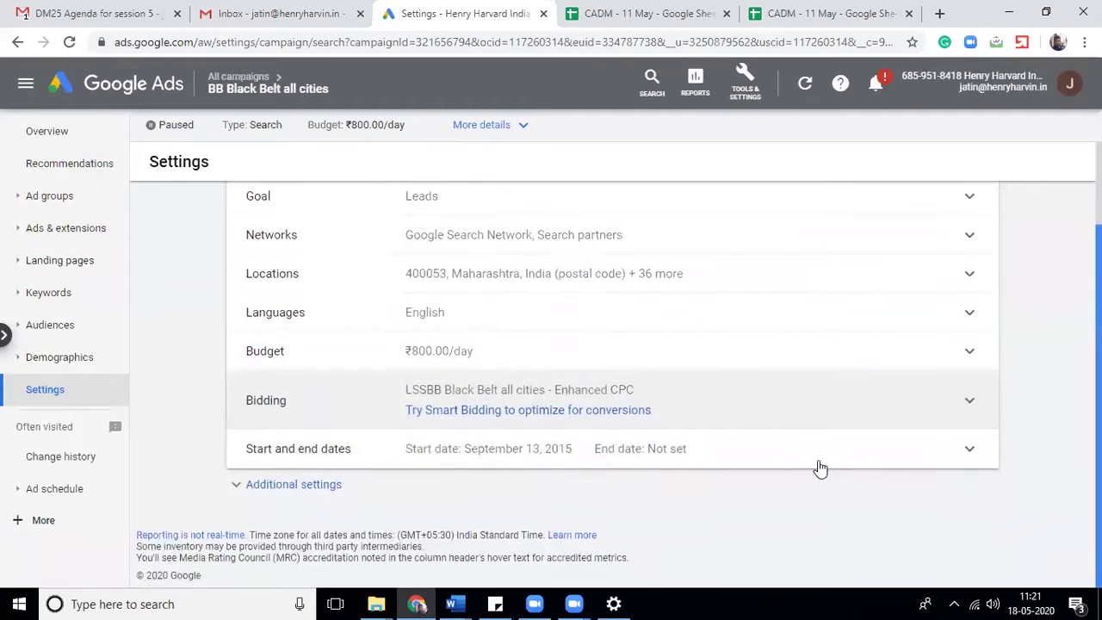
left_click(765, 457)
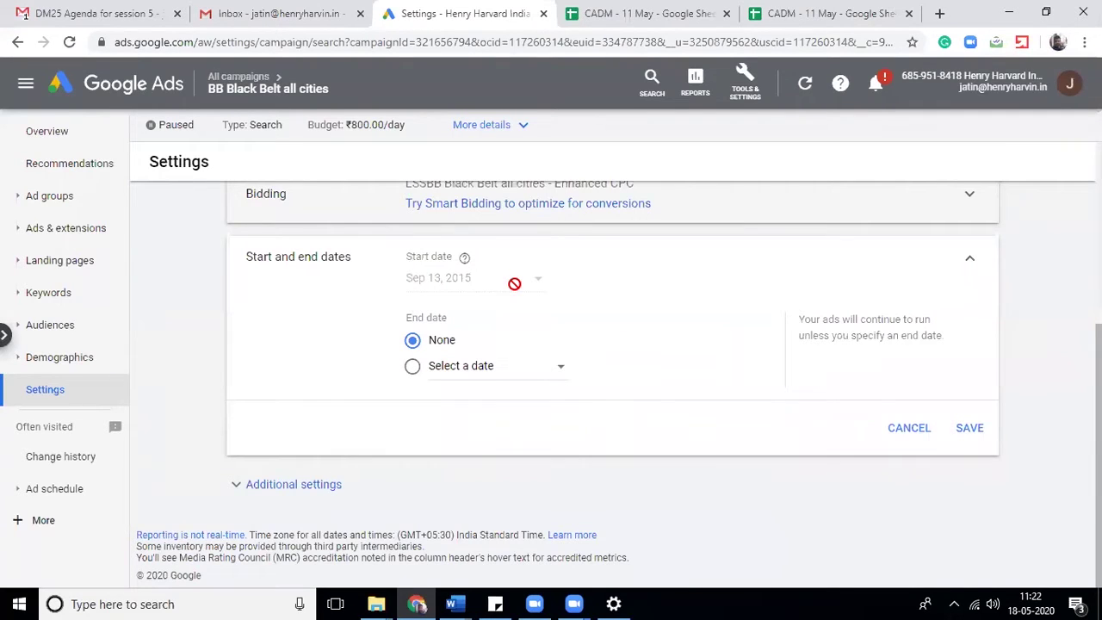
left_click(970, 433)
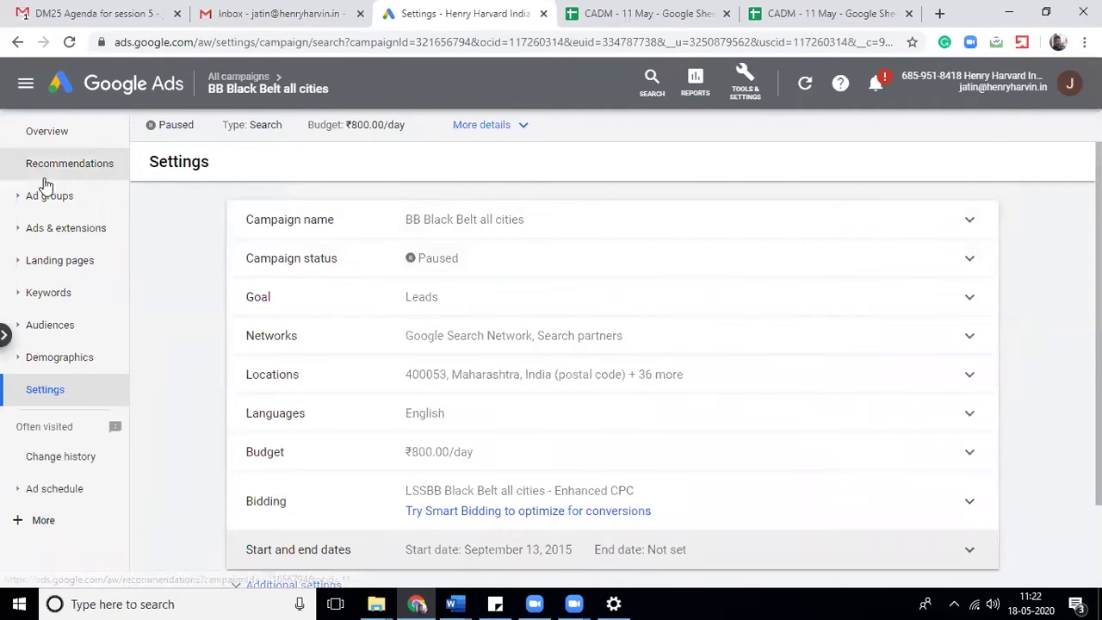
Open the BB Delhi ad group from the campaign's Ad groups list
left_click(46, 209)
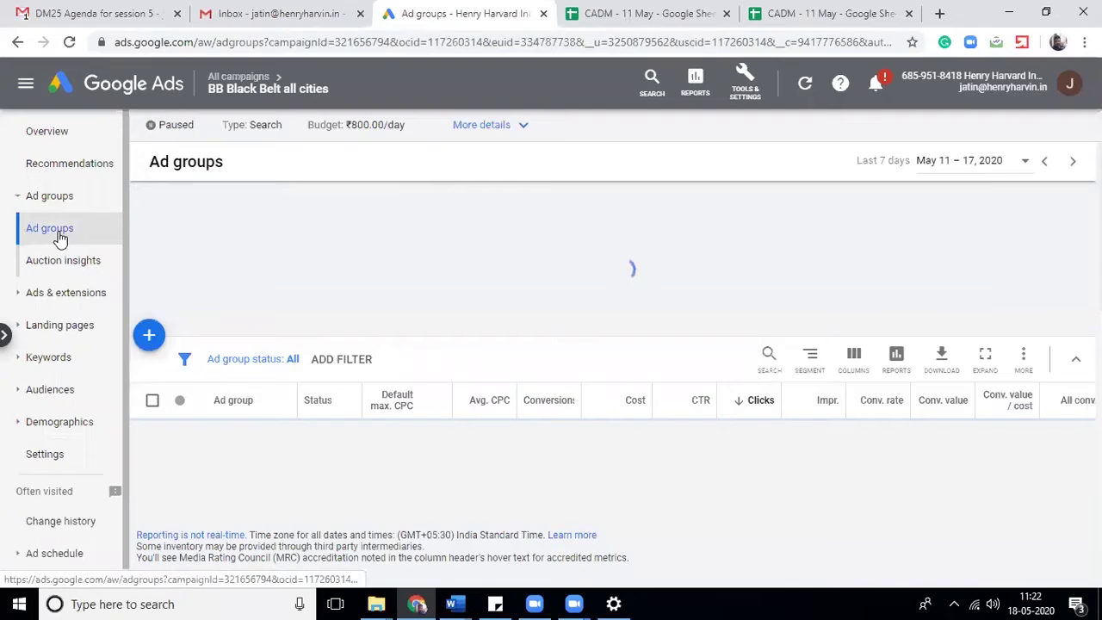
scroll(603, 387, "down", 2)
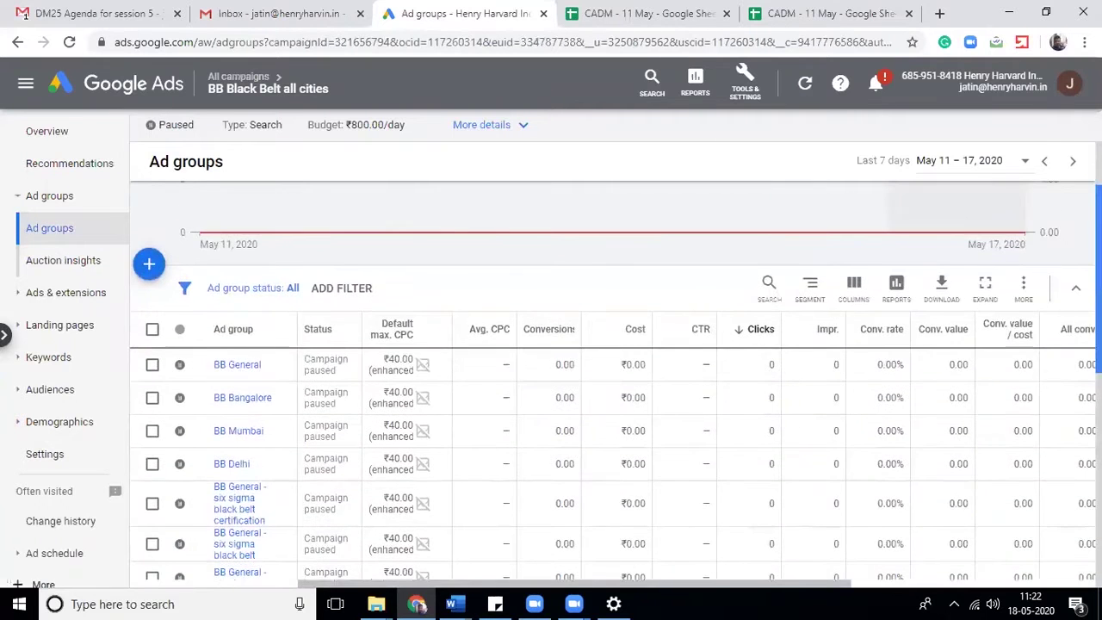
scroll(885, 300, "down", 2)
scroll(884, 300, "down", 2)
scroll(283, 384, "down", 1)
scroll(234, 419, "up", 5)
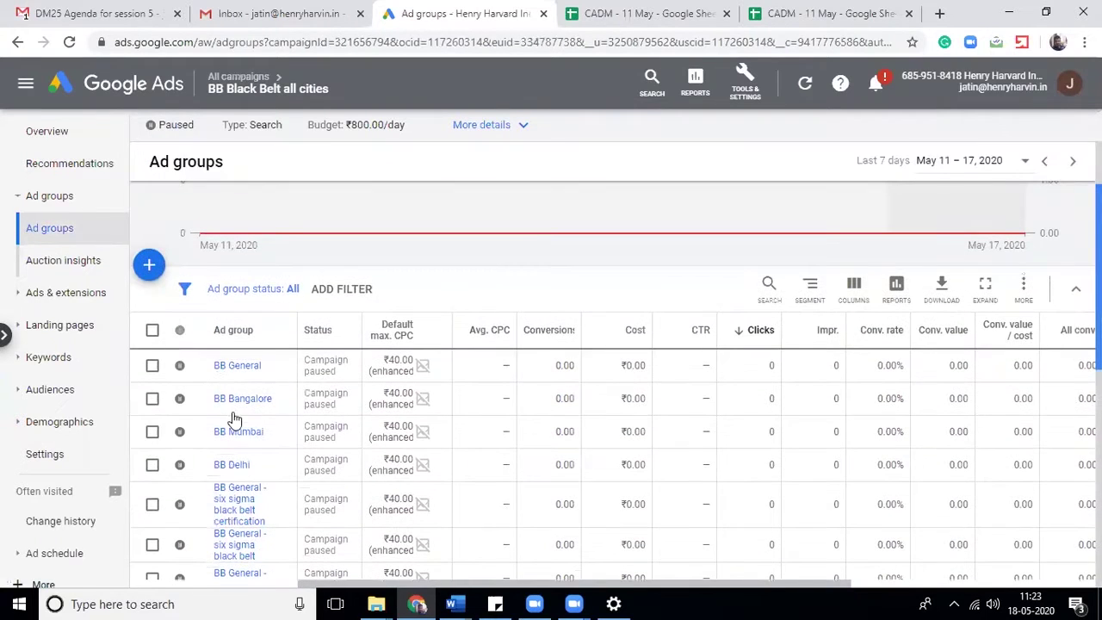
left_click(233, 465)
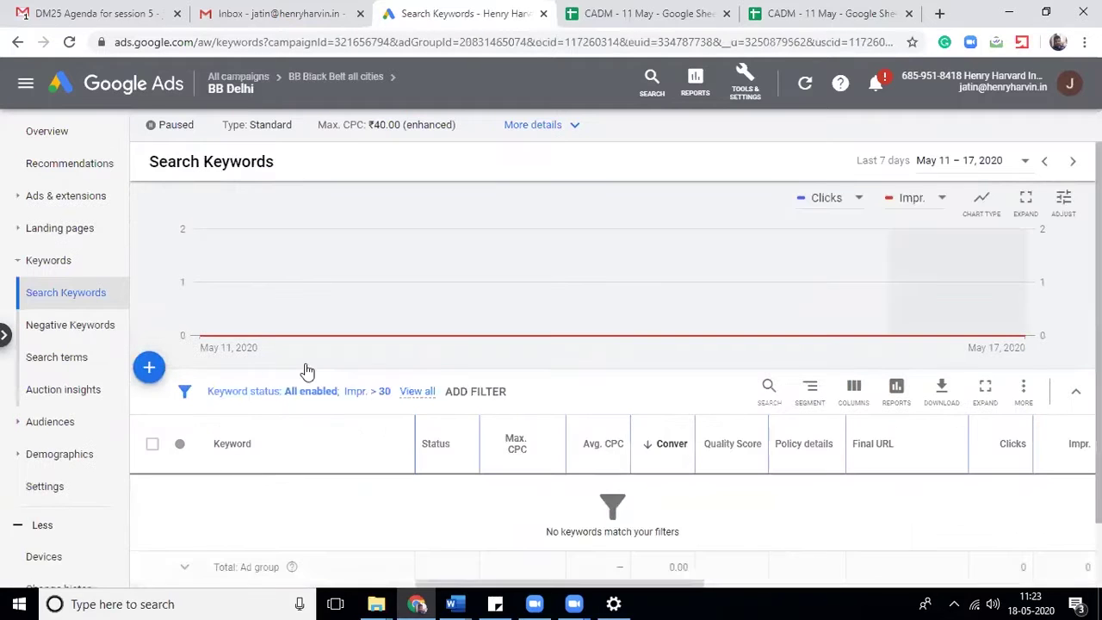
Remove the 'Impr. > 30' filter so all ten BB Delhi keywords are listed
left_click(374, 391)
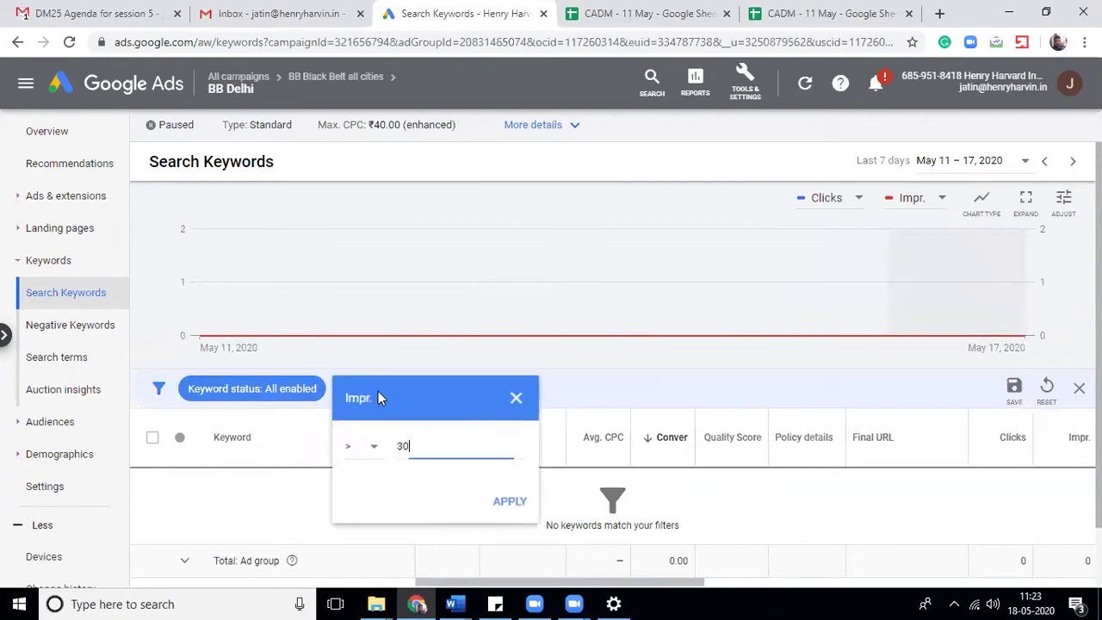
left_click(518, 400)
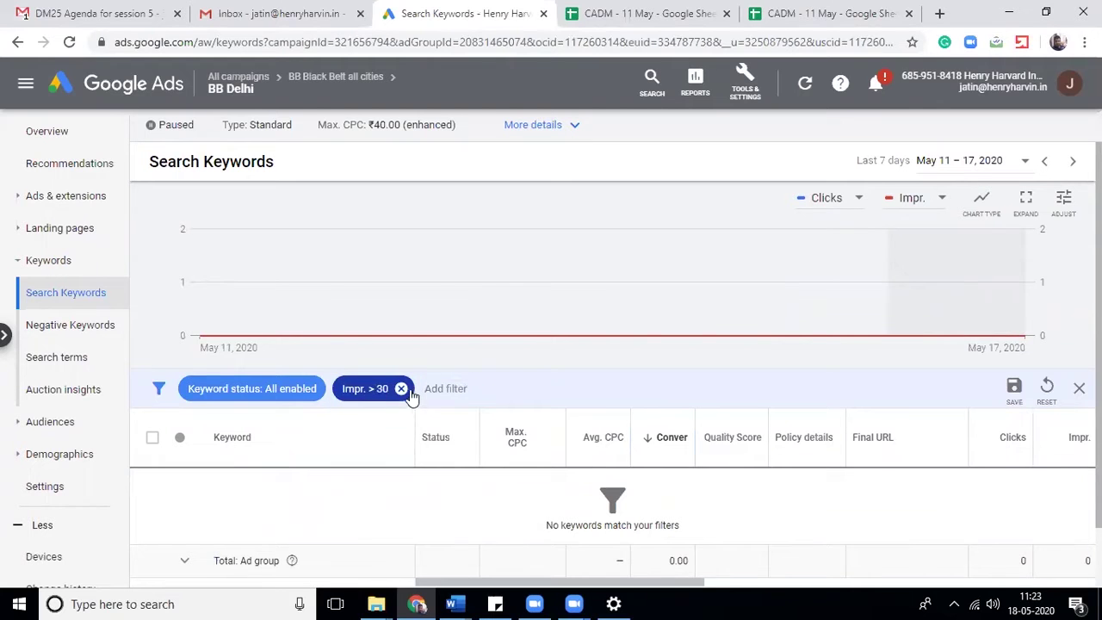
left_click(401, 389)
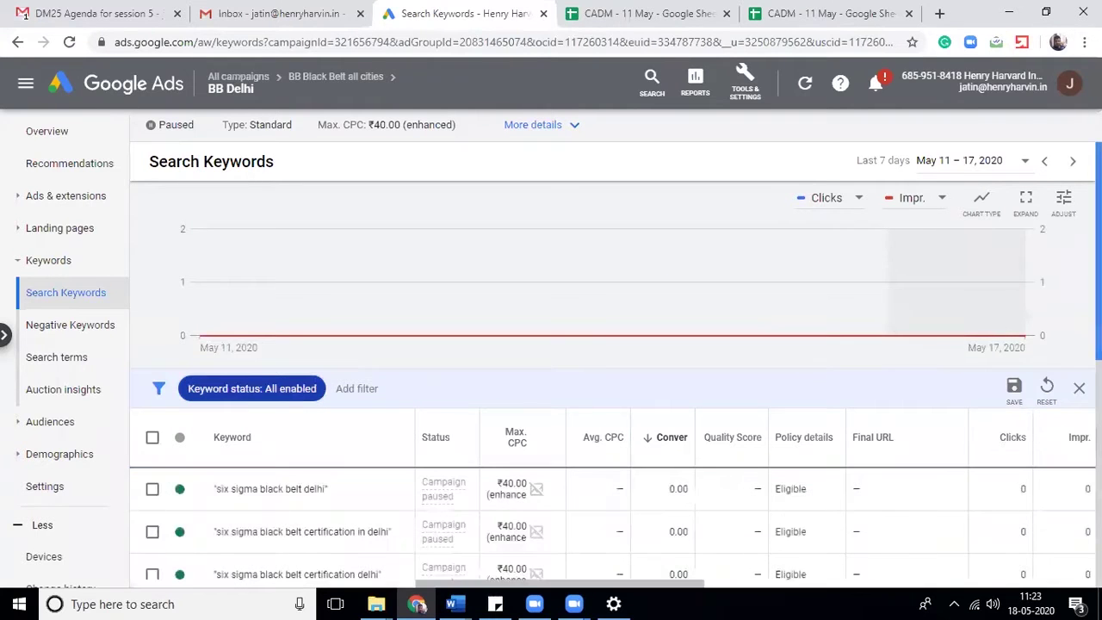
scroll(616, 361, "down", 5)
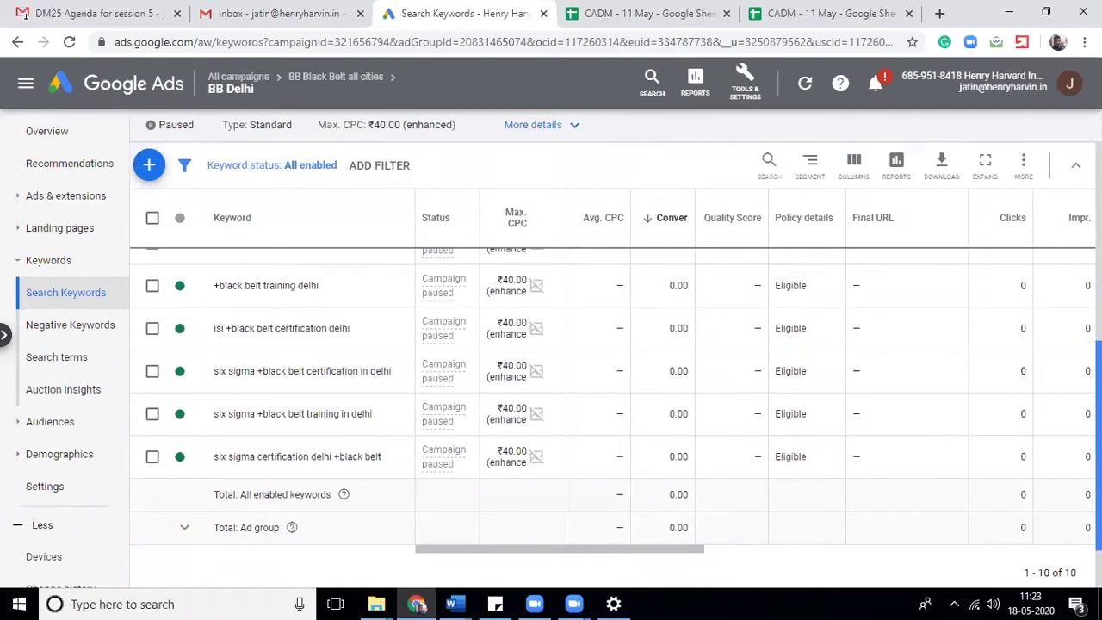
scroll(616, 387, "up", 3)
scroll(616, 388, "down", 3)
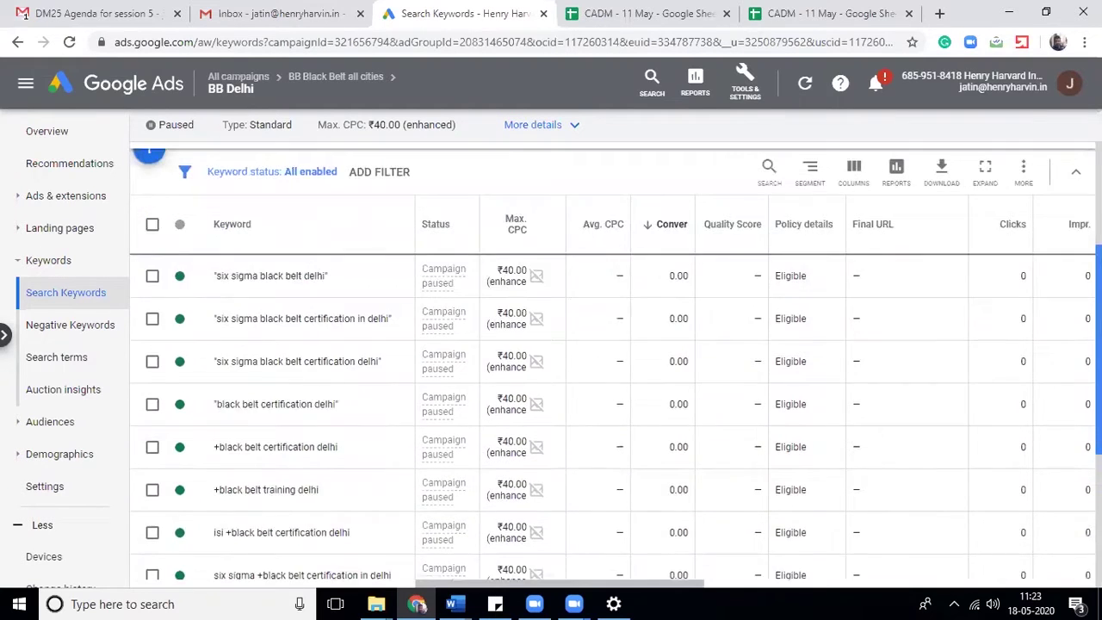
scroll(616, 387, "down", 1)
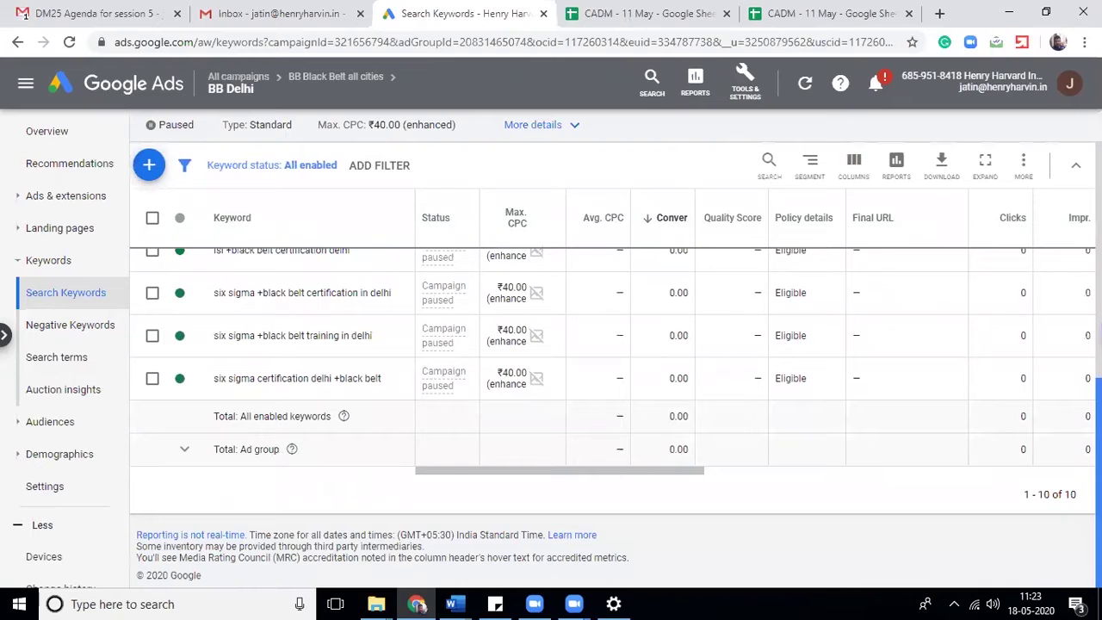
scroll(616, 387, "up", 3)
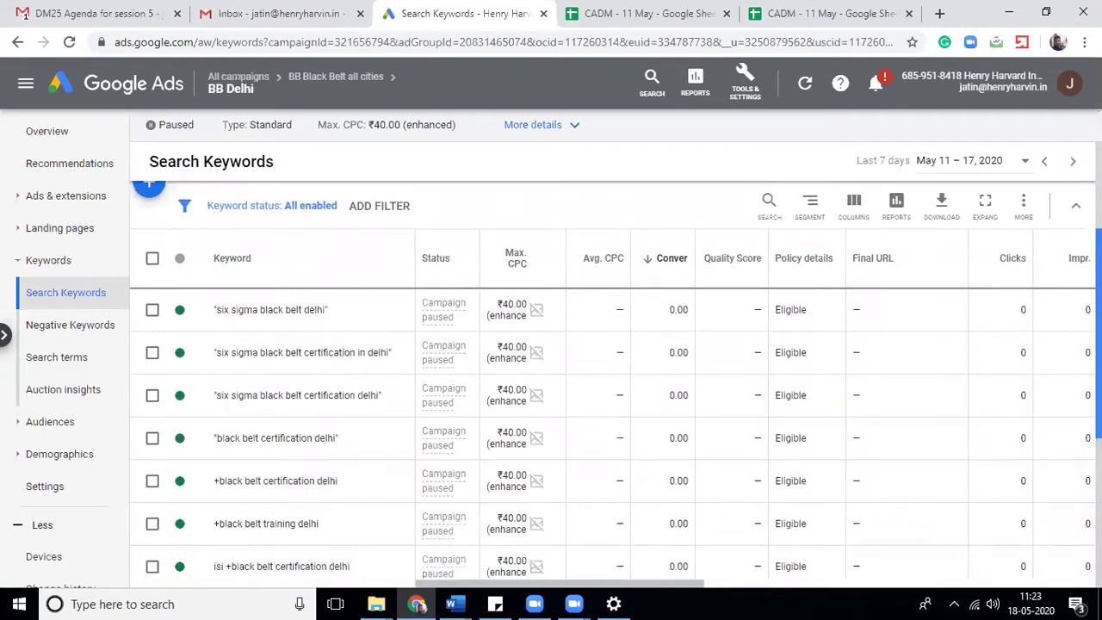
scroll(616, 388, "down", 1)
scroll(615, 388, "down", 1)
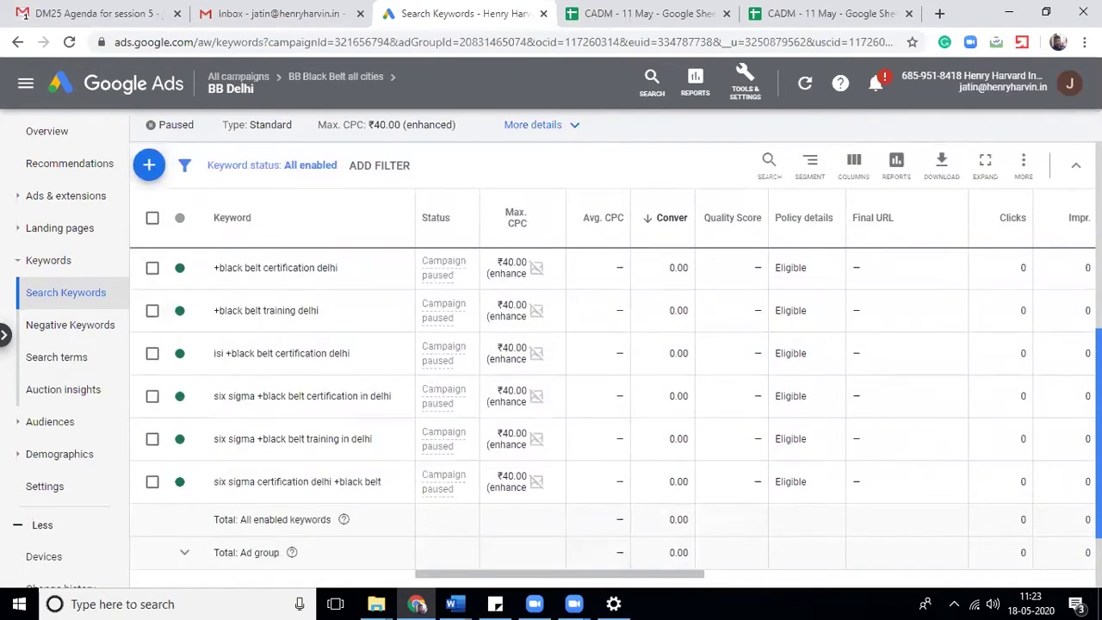
scroll(616, 387, "down", 1)
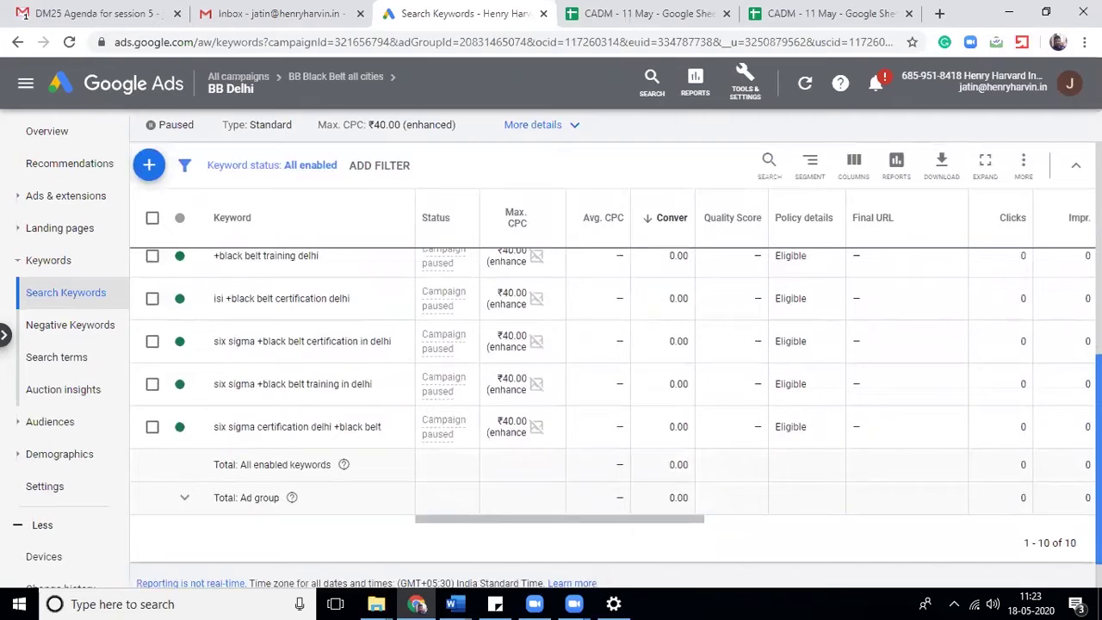
scroll(616, 387, "up", 3)
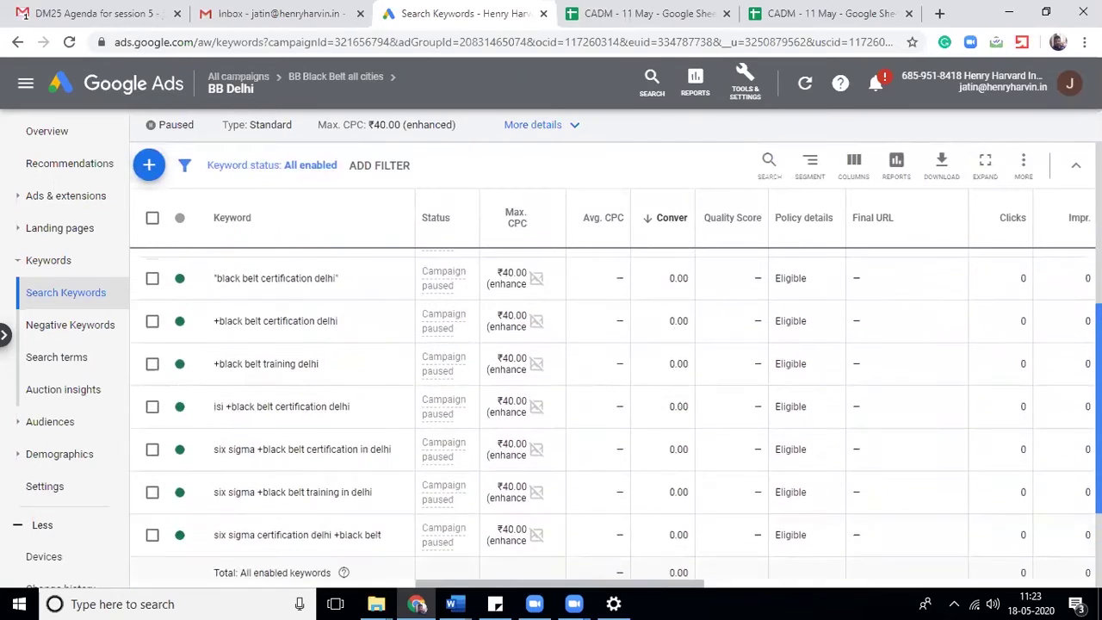
scroll(615, 388, "up", 2)
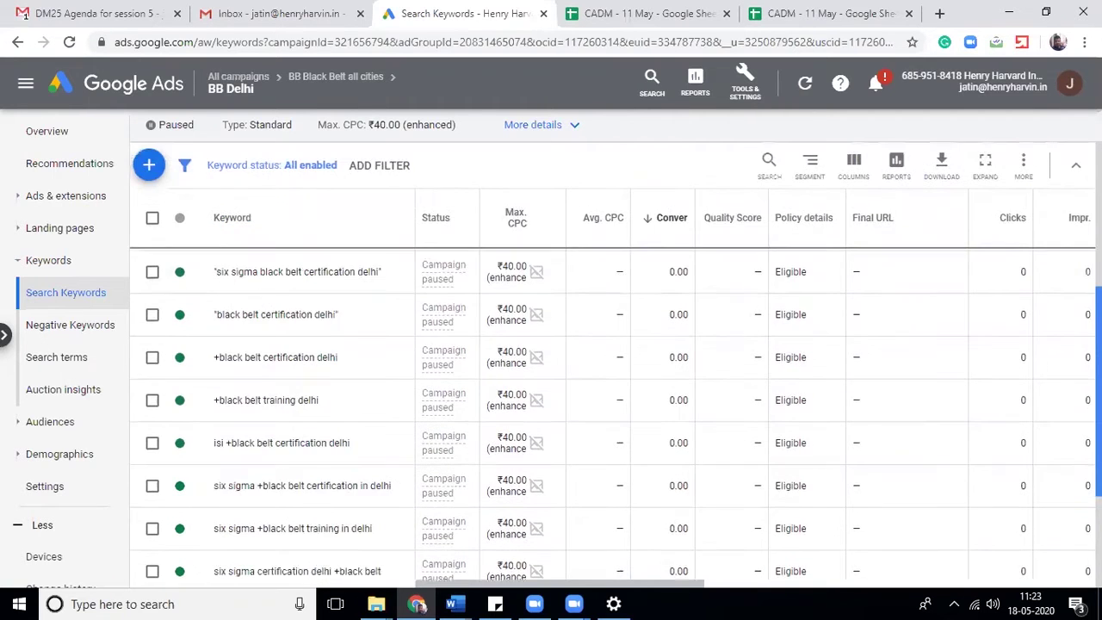
scroll(616, 387, "up", 2)
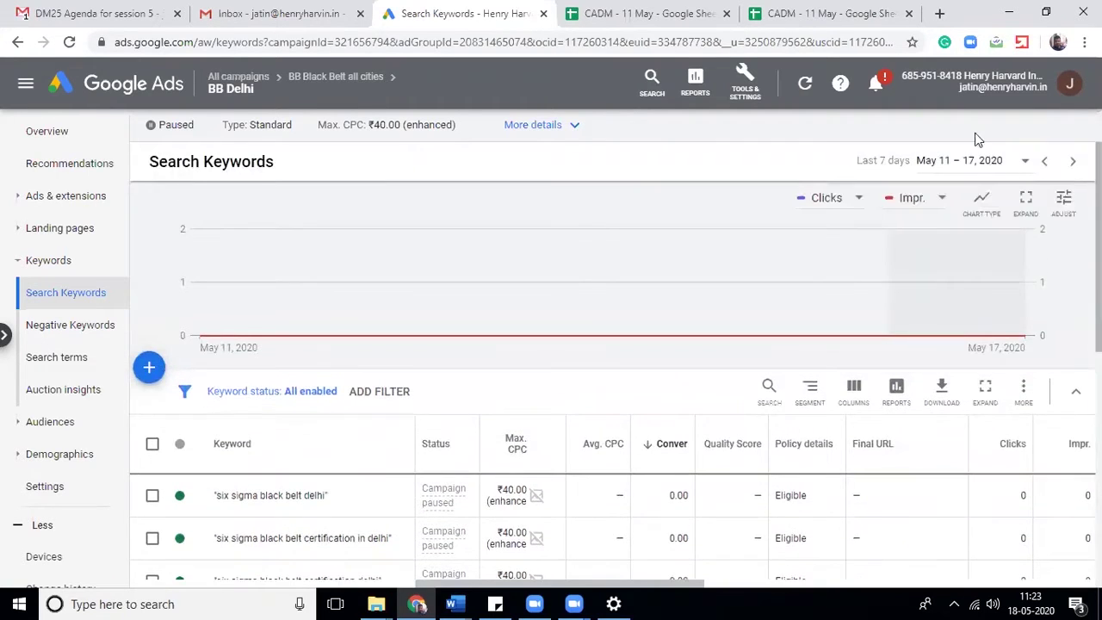
Set the date range to All time and replace the chart's Impr. metric with Cost / conv
left_click(980, 164)
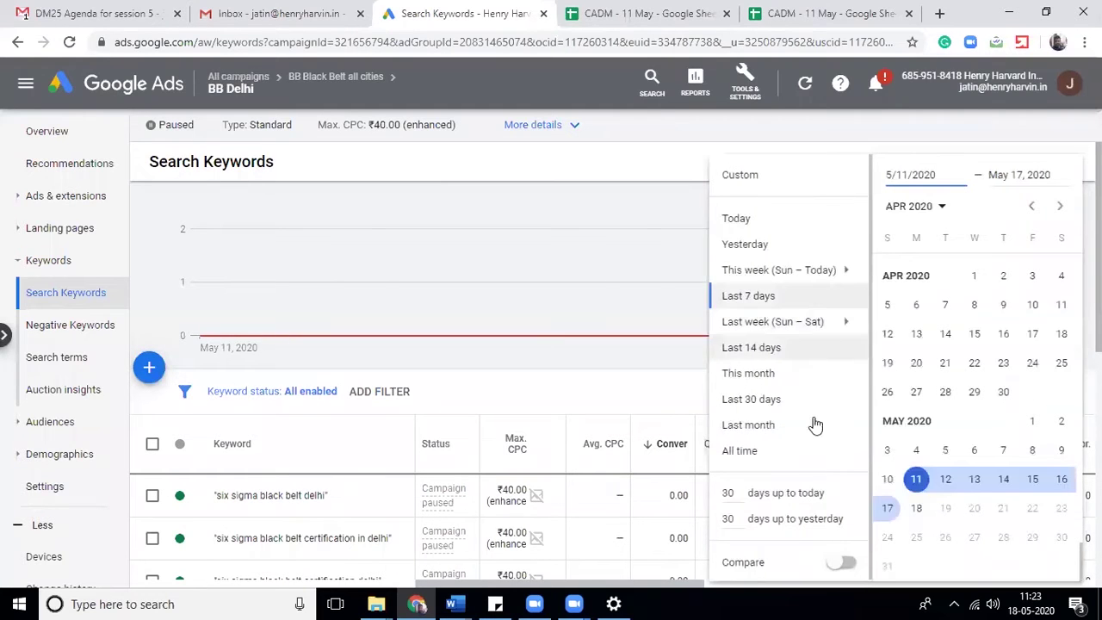
left_click(790, 457)
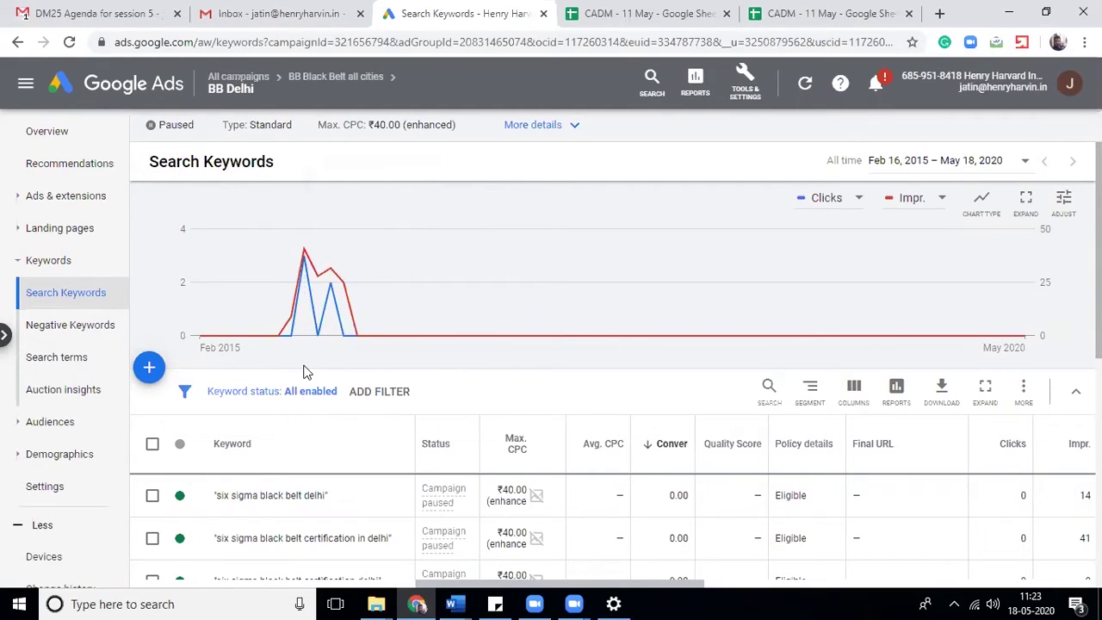
mouse_move(486, 334)
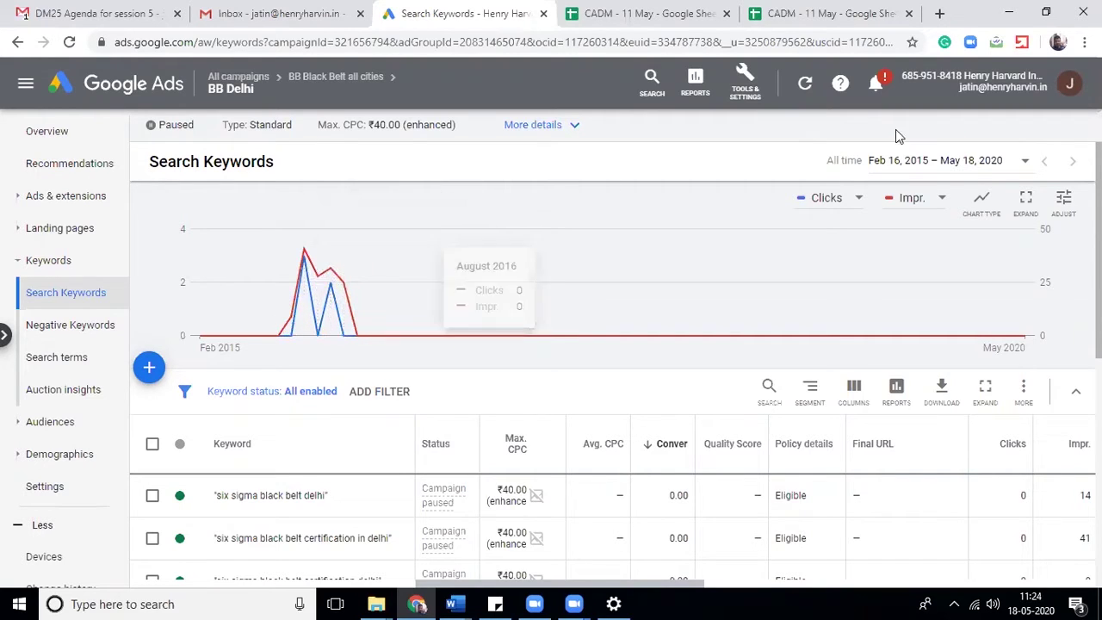
left_click(911, 207)
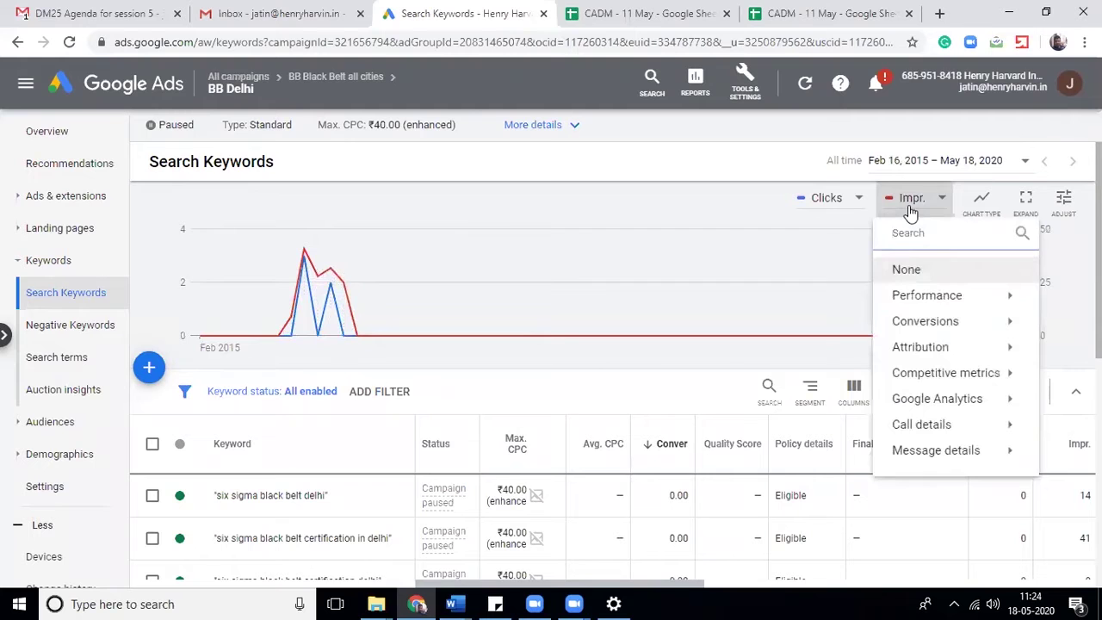
left_click(999, 321)
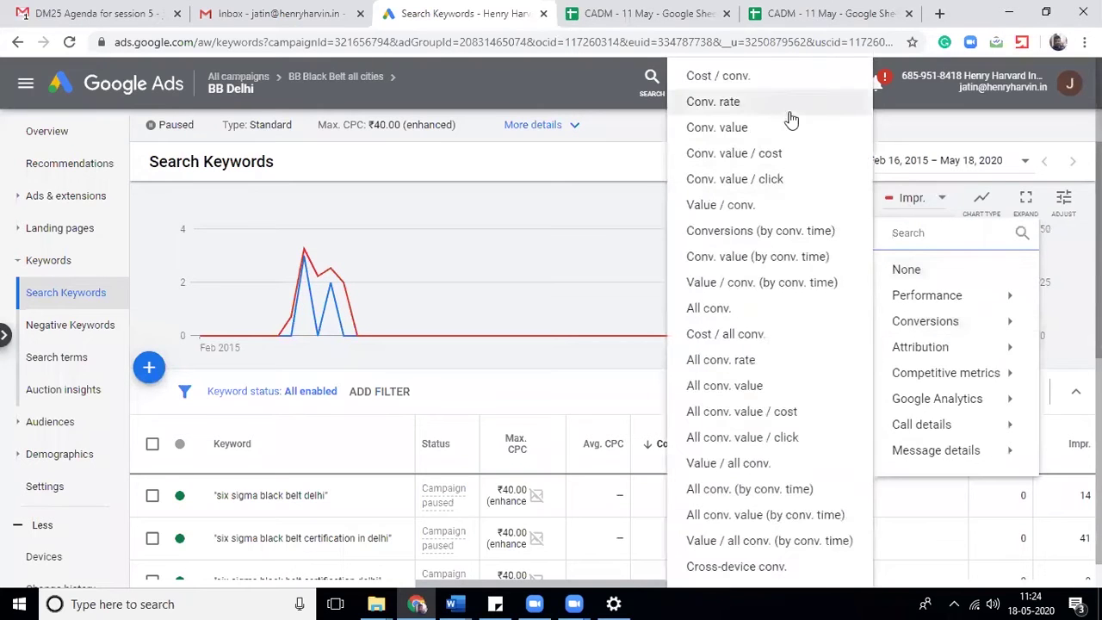
left_click(742, 78)
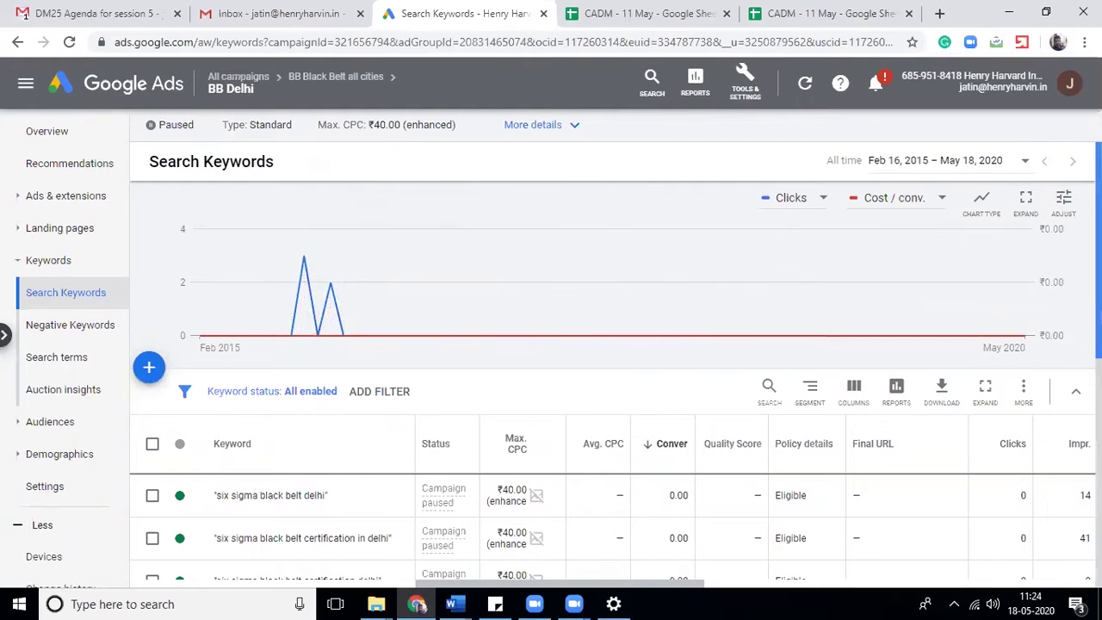
scroll(602, 344, "down", 2)
scroll(602, 344, "up", 2)
scroll(603, 387, "down", 4)
scroll(602, 414, "down", 2)
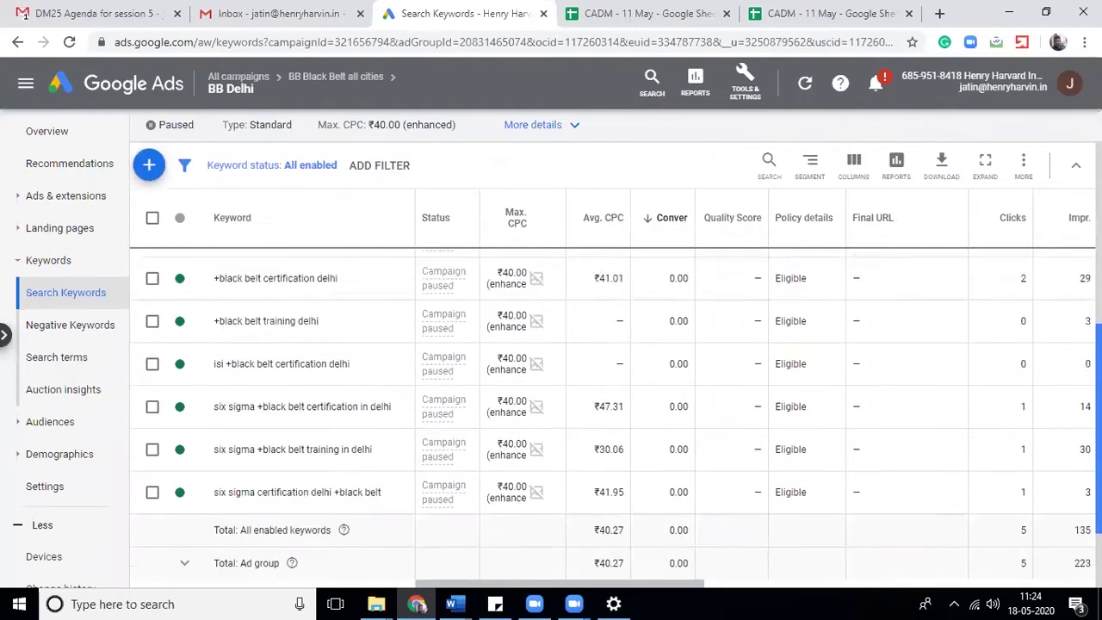
scroll(603, 388, "up", 2)
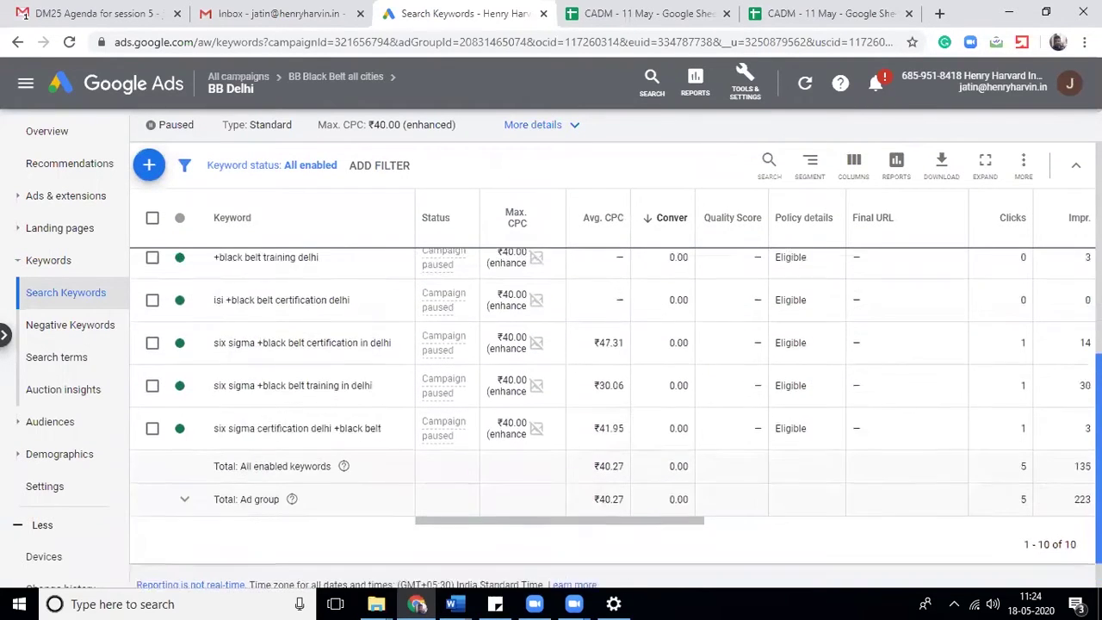
scroll(603, 388, "up", 2)
scroll(602, 388, "up", 2)
scroll(1072, 404, "down", 2)
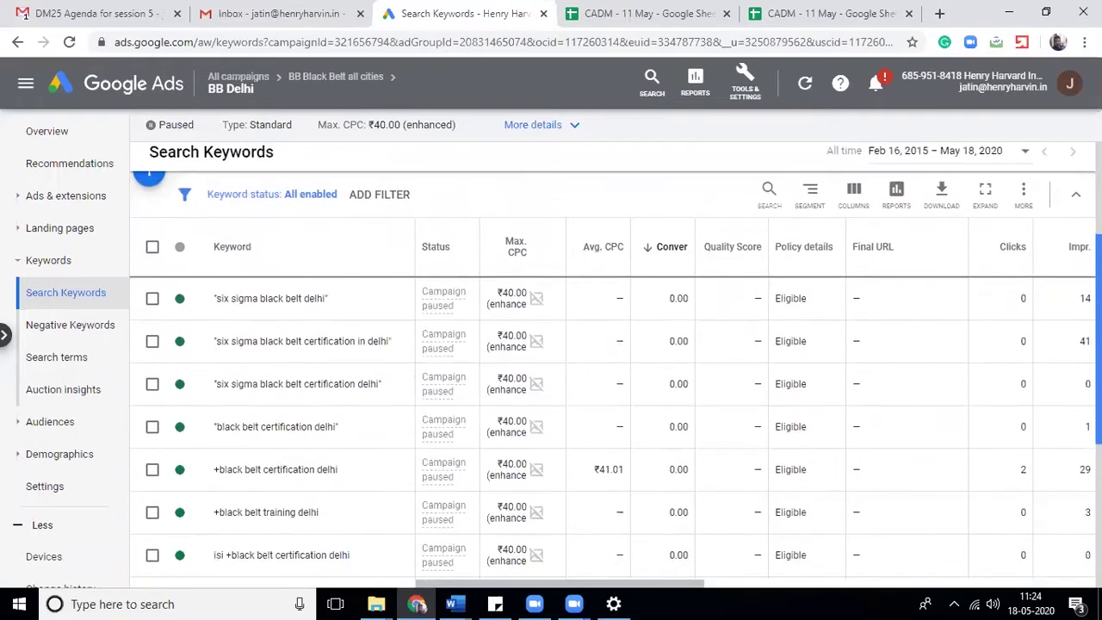
scroll(1072, 404, "down", 2)
scroll(1072, 404, "up", 2)
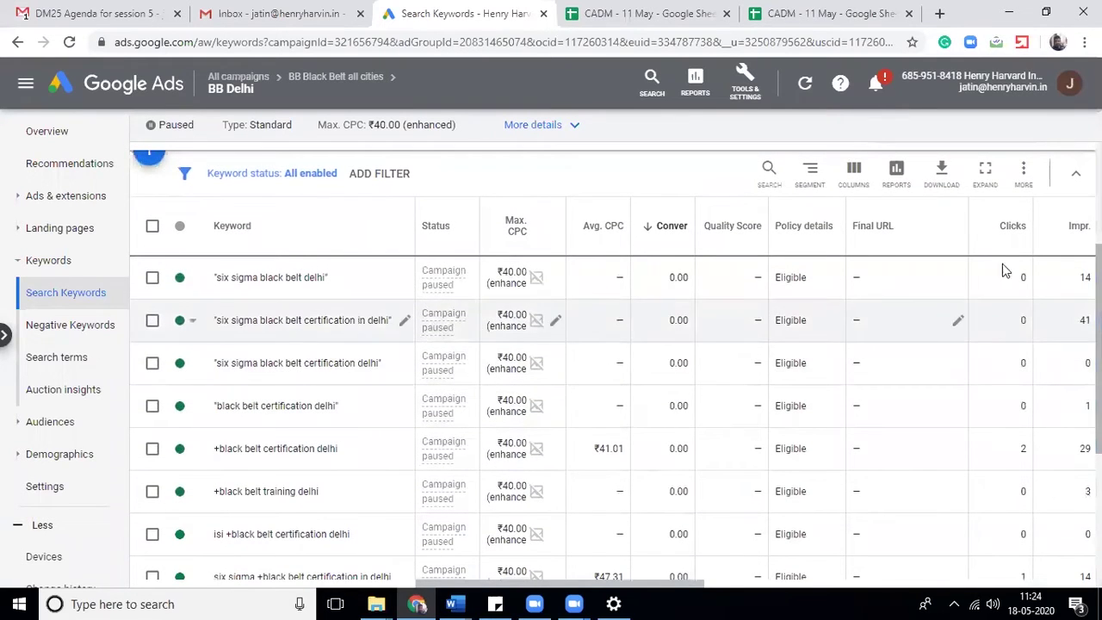
Sort BB Delhi keywords by Clicks, putting +black belt certification delhi (2 clicks) on top
left_click(1011, 248)
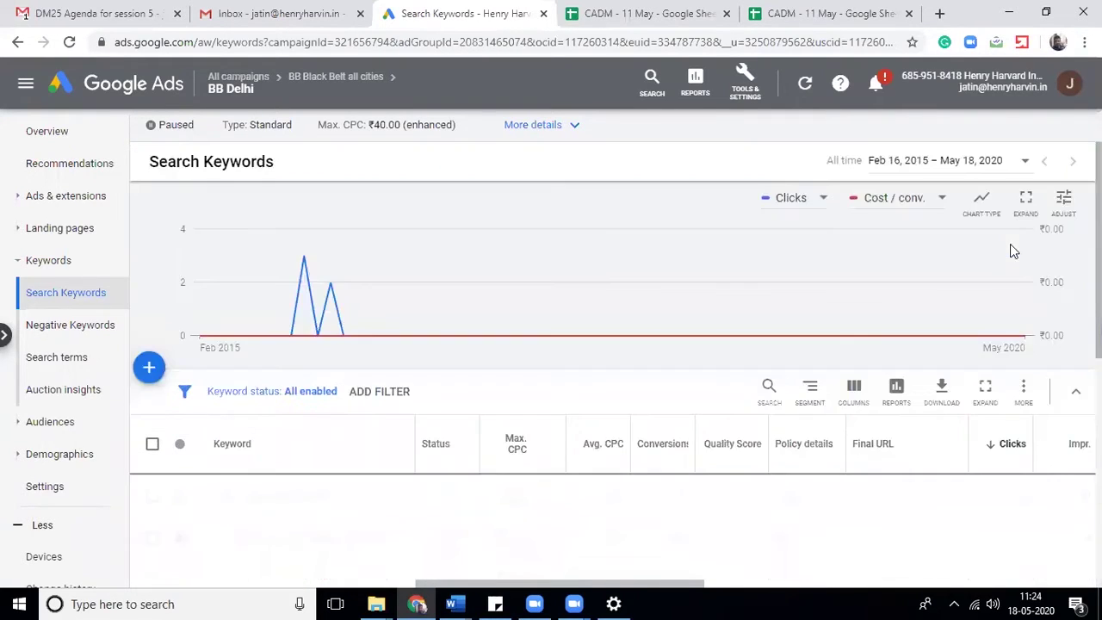
scroll(1012, 250, "down", 5)
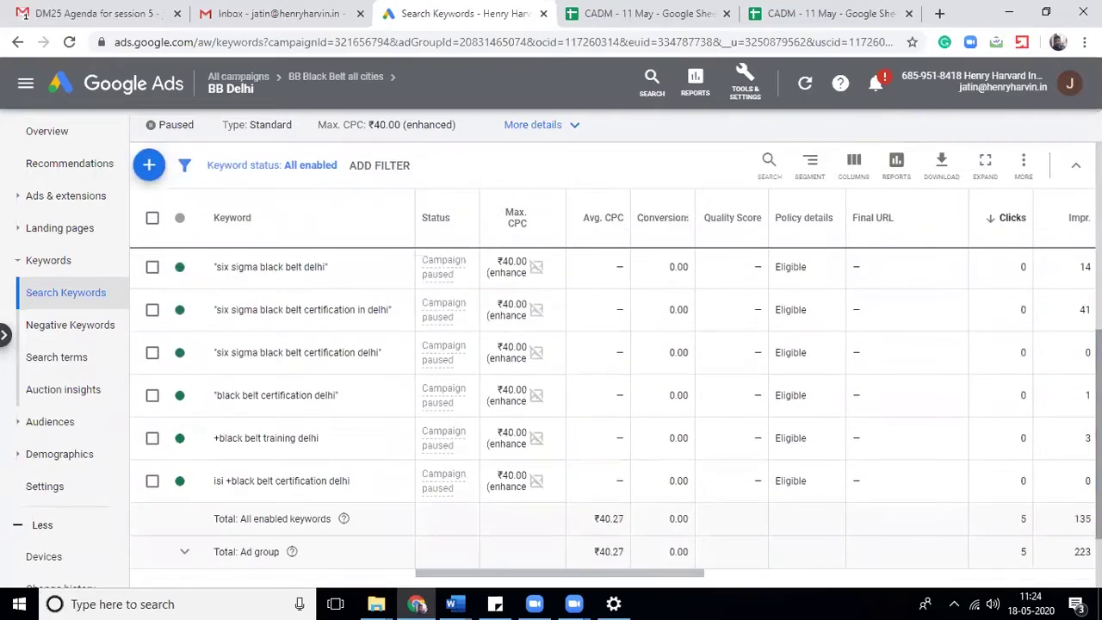
scroll(616, 387, "down", 2)
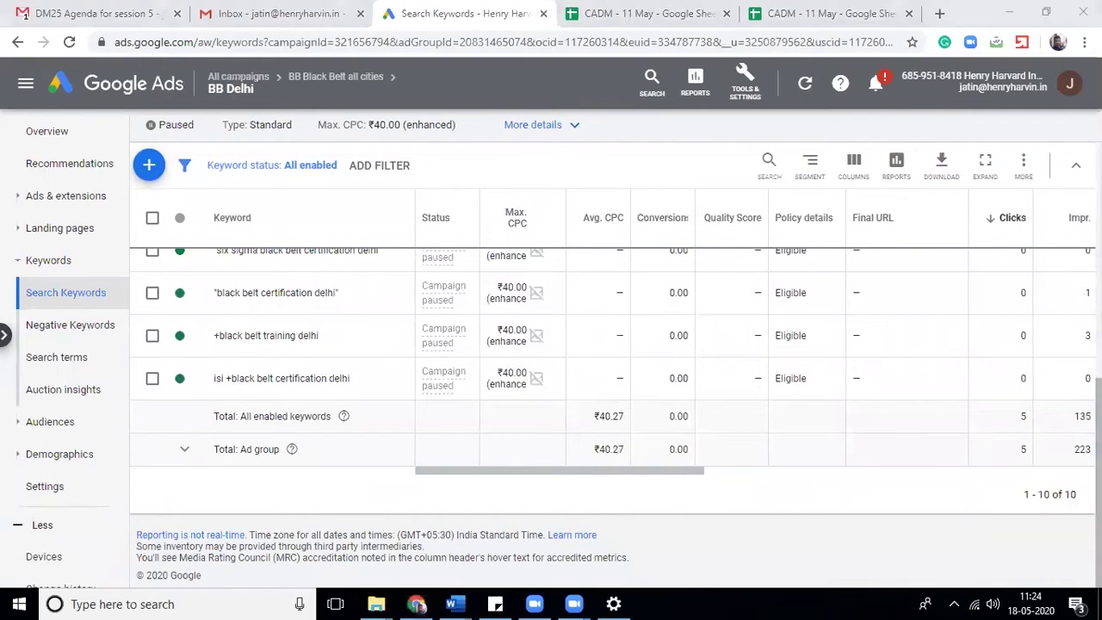
scroll(616, 413, "up", 4)
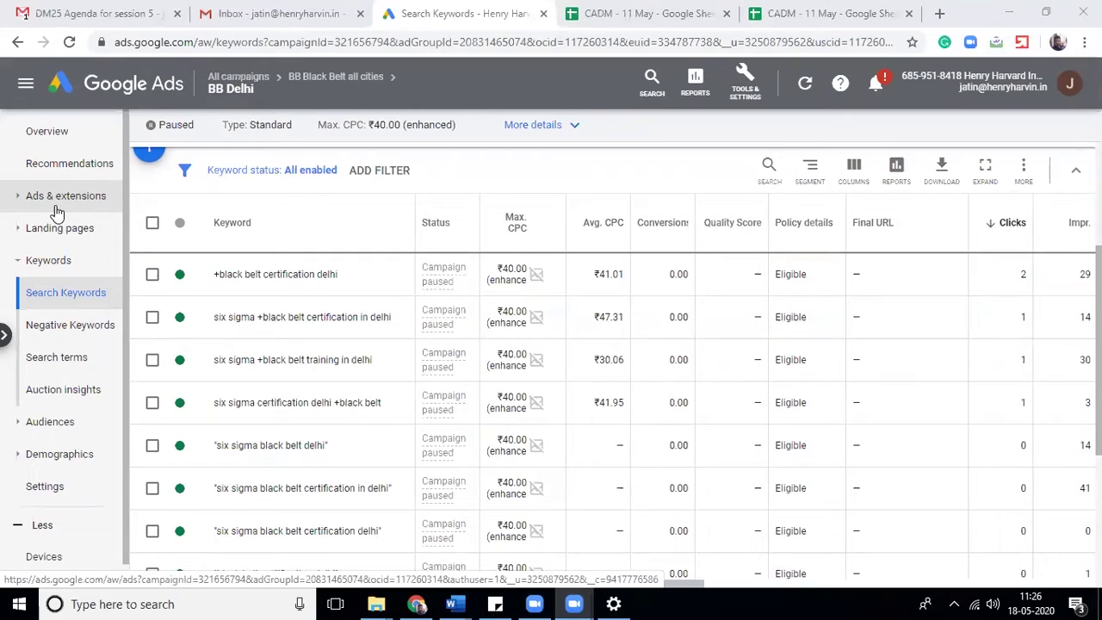
Show the BB Delhi ads list and bring up the new-ad options
left_click(57, 198)
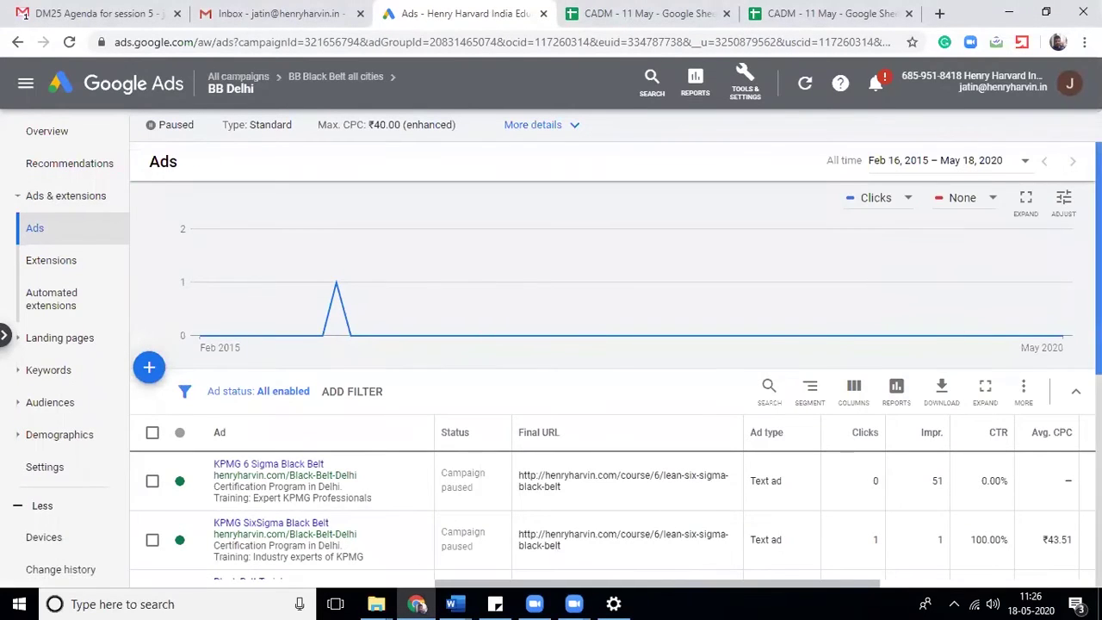
scroll(603, 345, "down", 2)
scroll(603, 387, "down", 3)
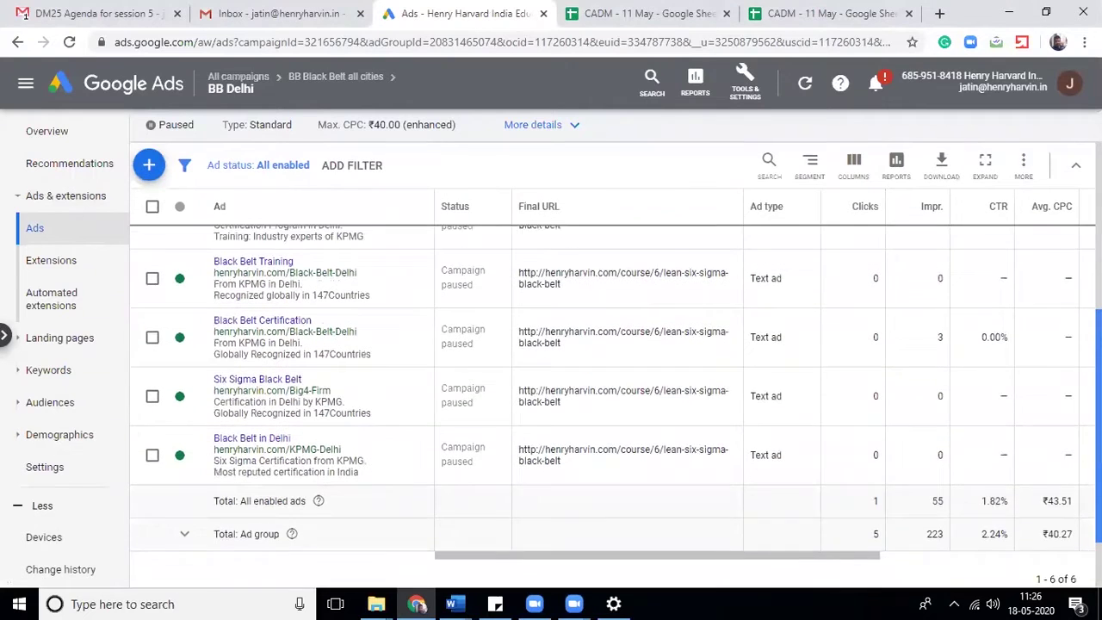
scroll(603, 388, "up", 1)
scroll(602, 387, "up", 1)
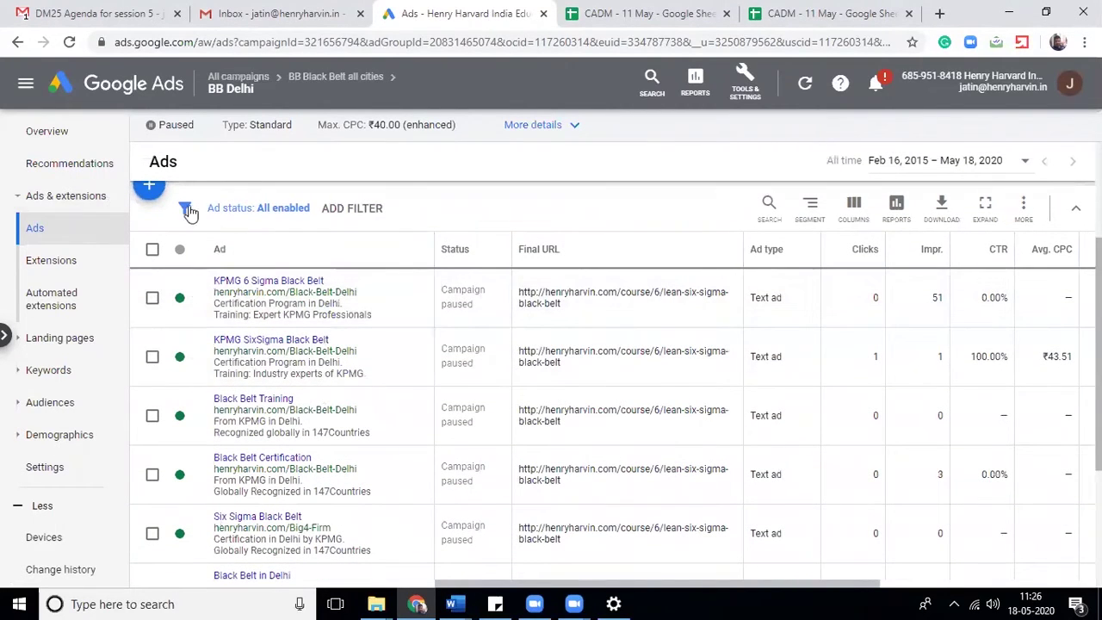
left_click(148, 184)
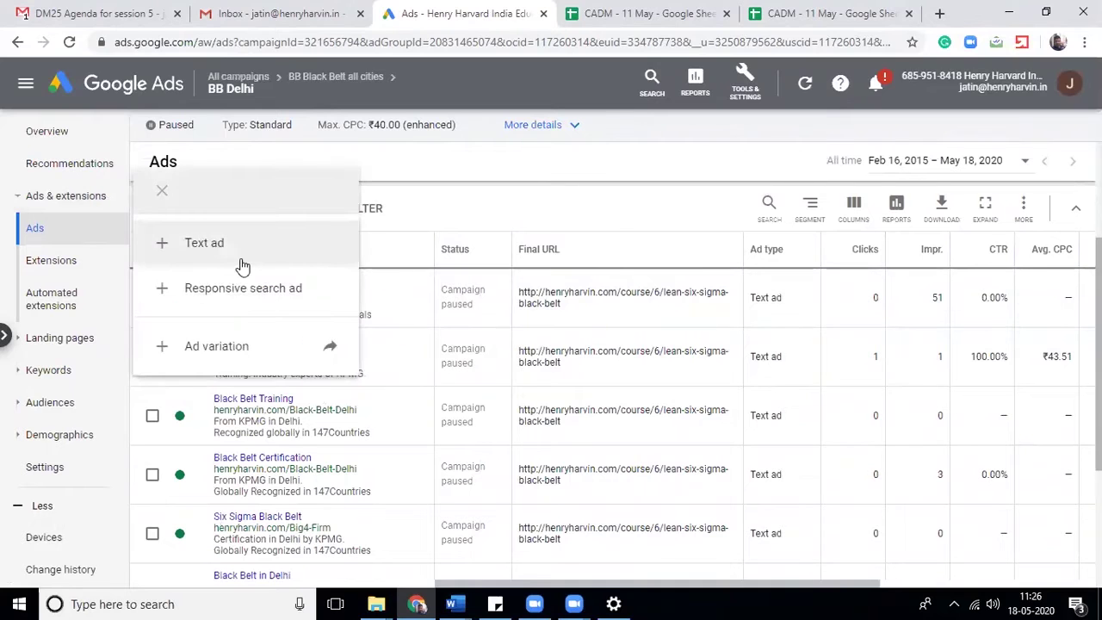
mouse_move(204, 243)
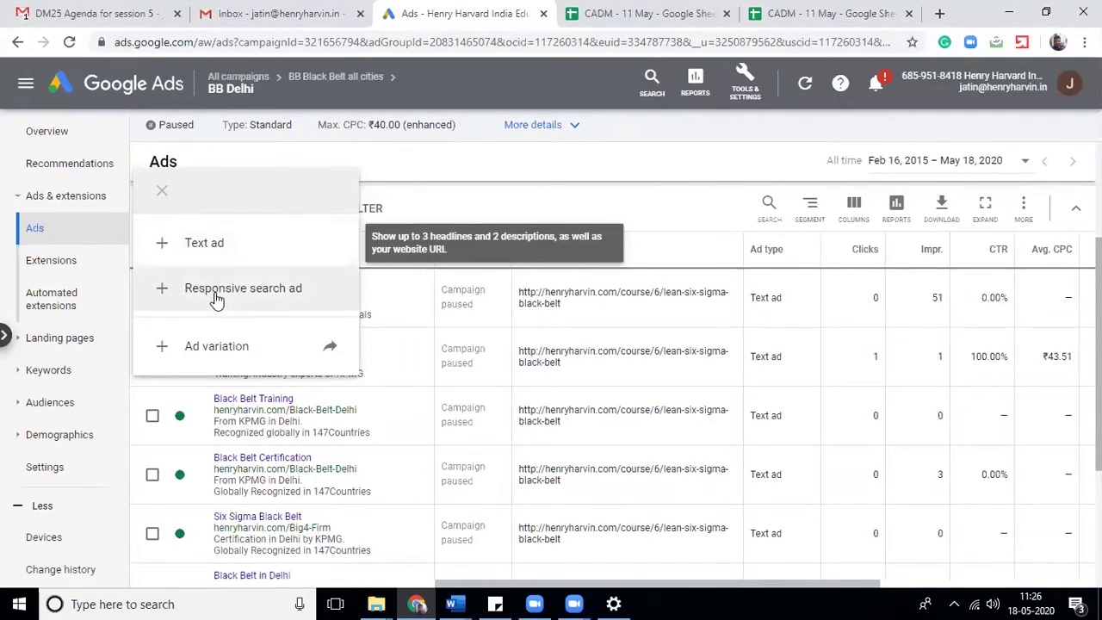
Start a new text ad and step through its headline, description and Final URL fields
left_click(222, 246)
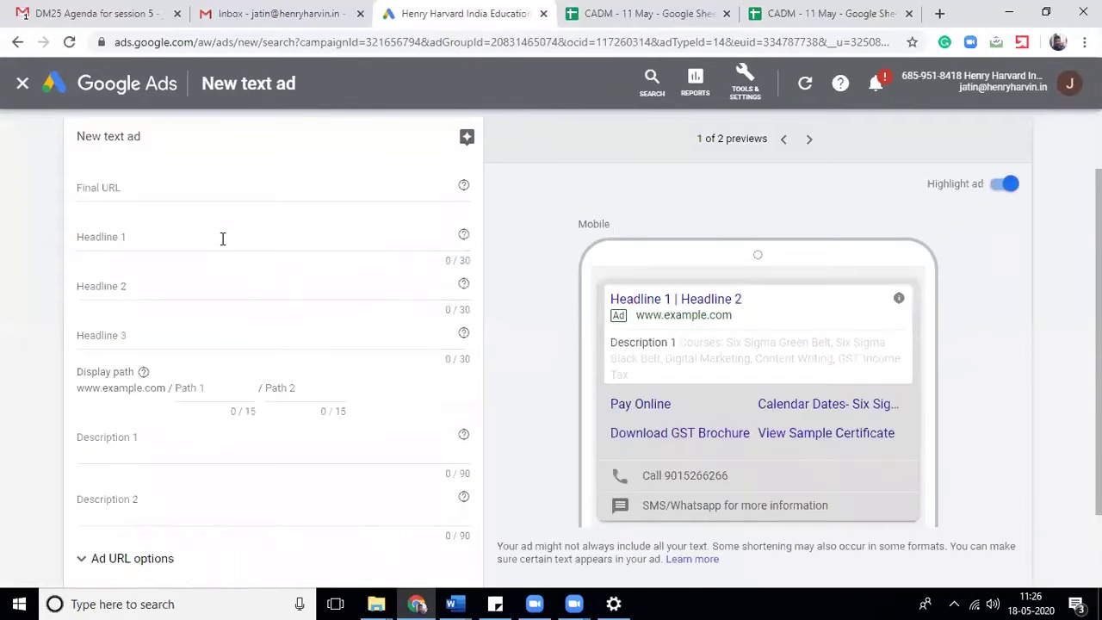
left_click(160, 237)
left_click(148, 287)
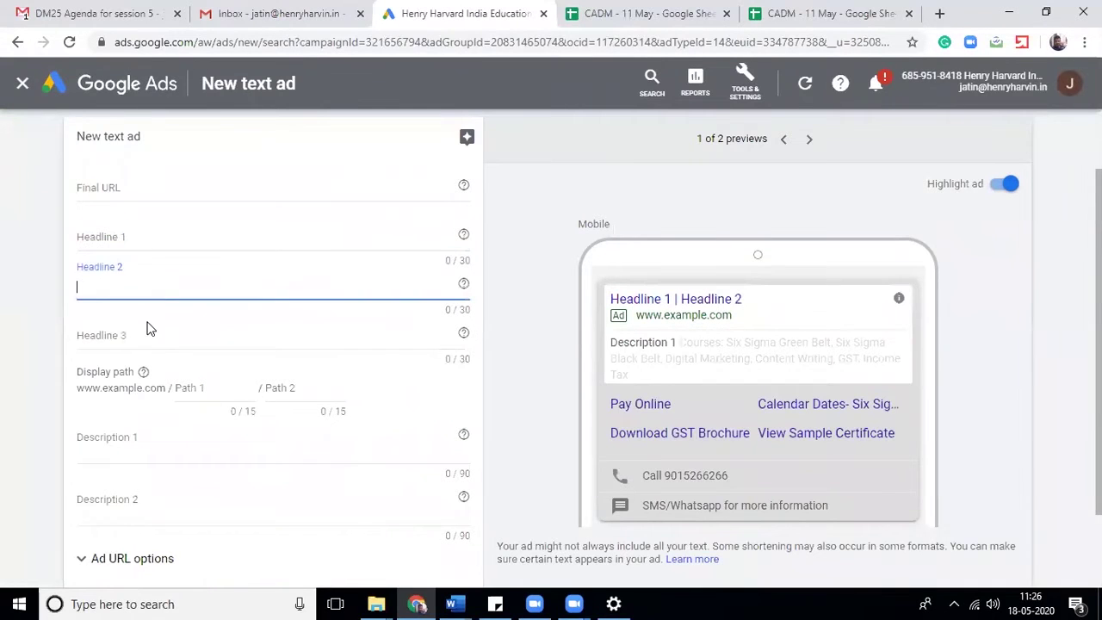
left_click(148, 327)
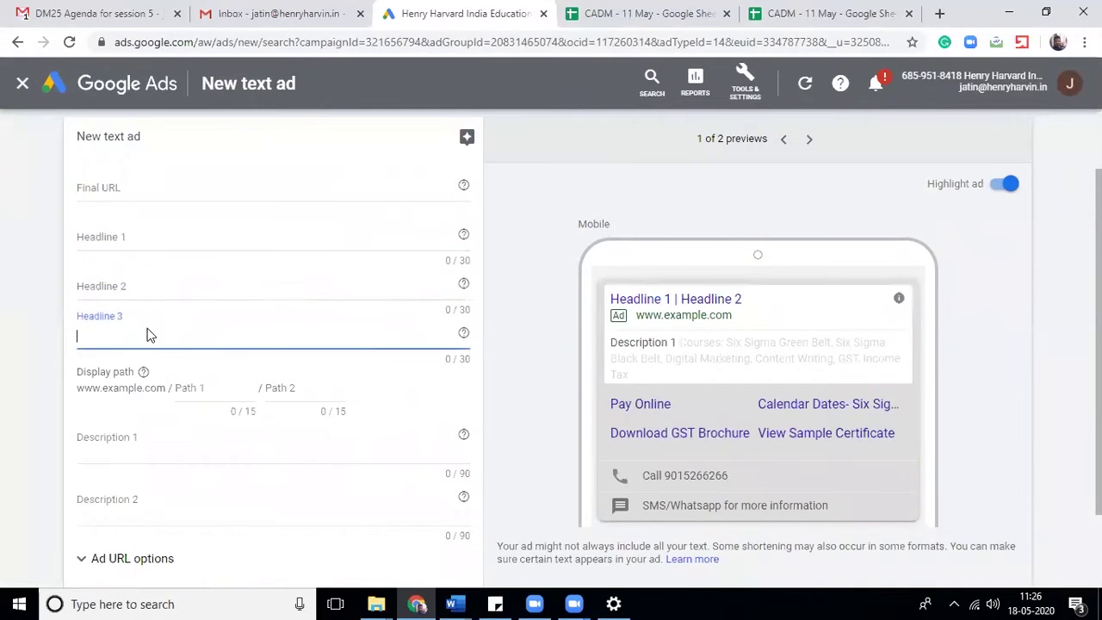
left_click(132, 441)
left_click(132, 508)
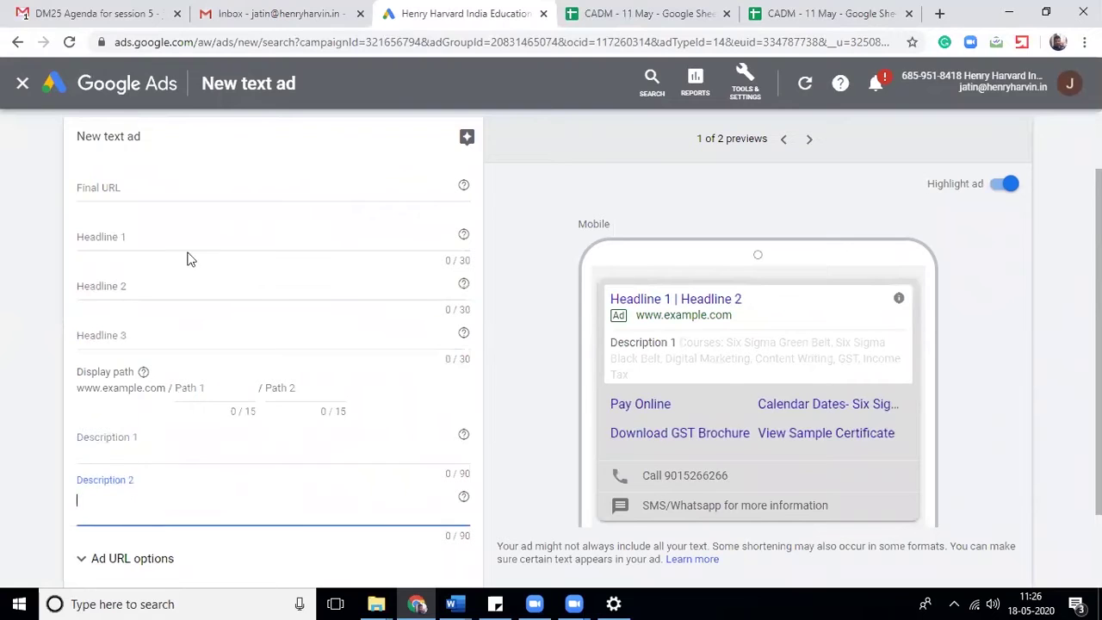
left_click(121, 201)
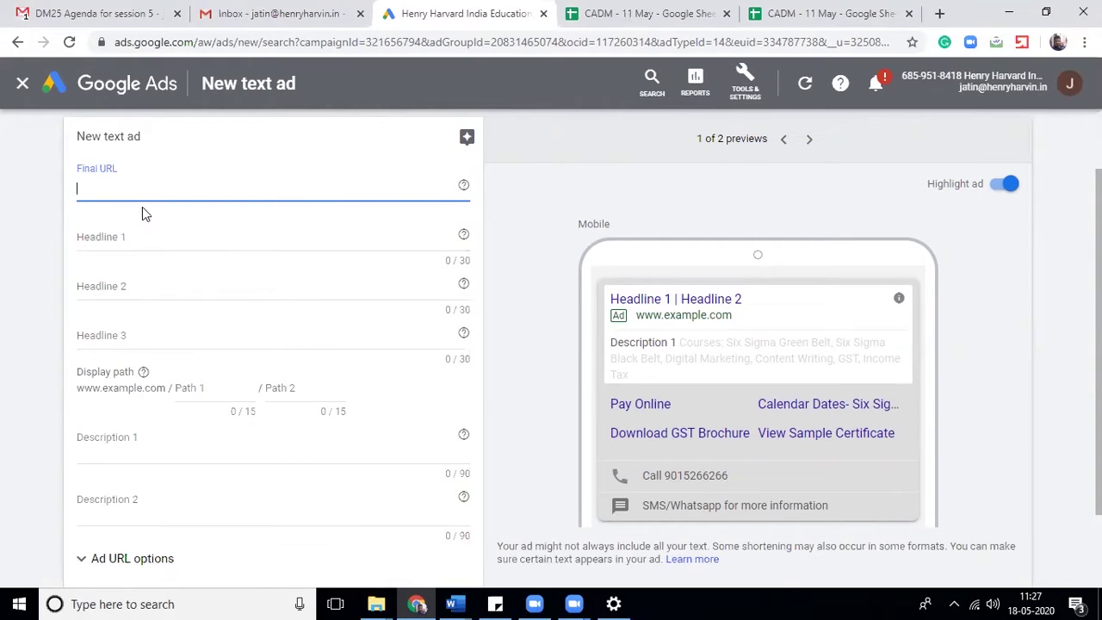
In a new tab, open henryharvin.com's Lean Six Sigma Black Belt page and copy its URL
left_click(940, 13)
type("henryharvin.com")
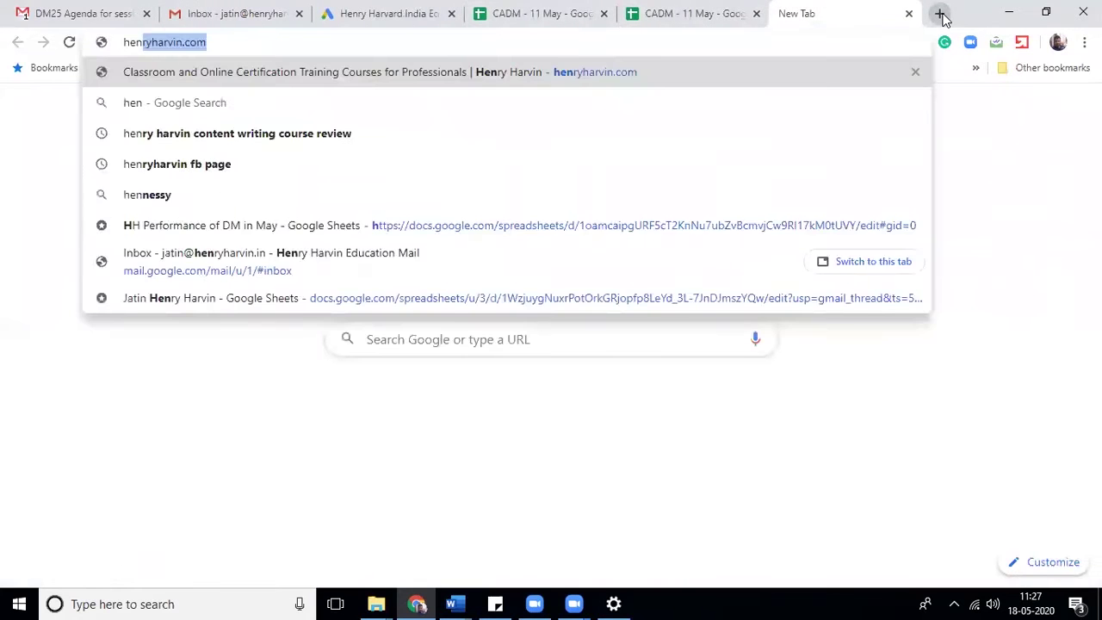
key("Return")
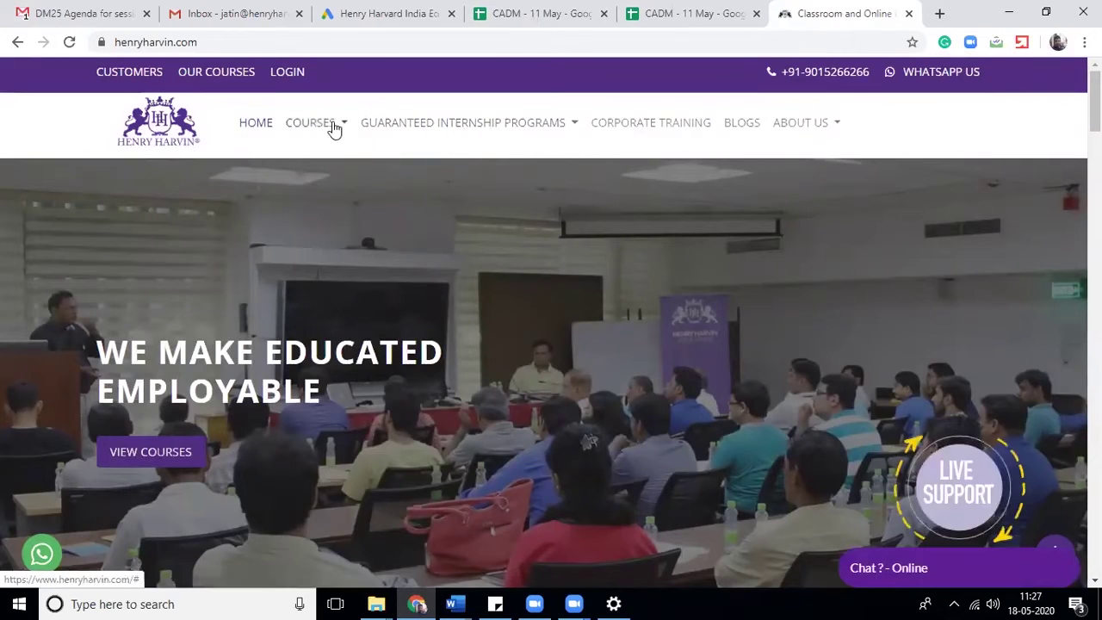
mouse_move(316, 122)
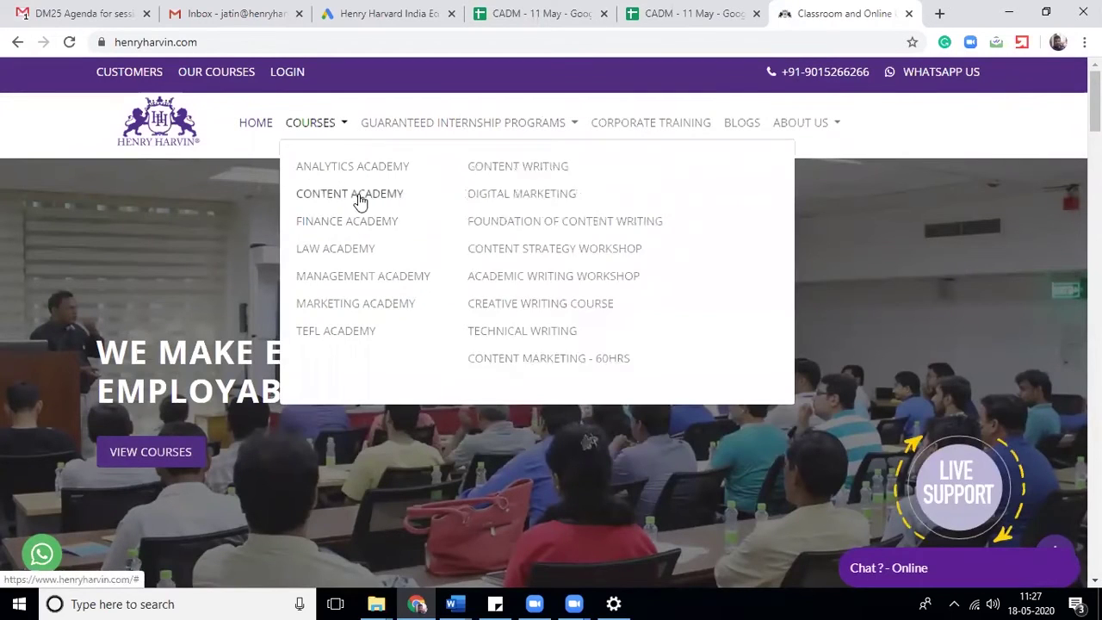
mouse_move(362, 276)
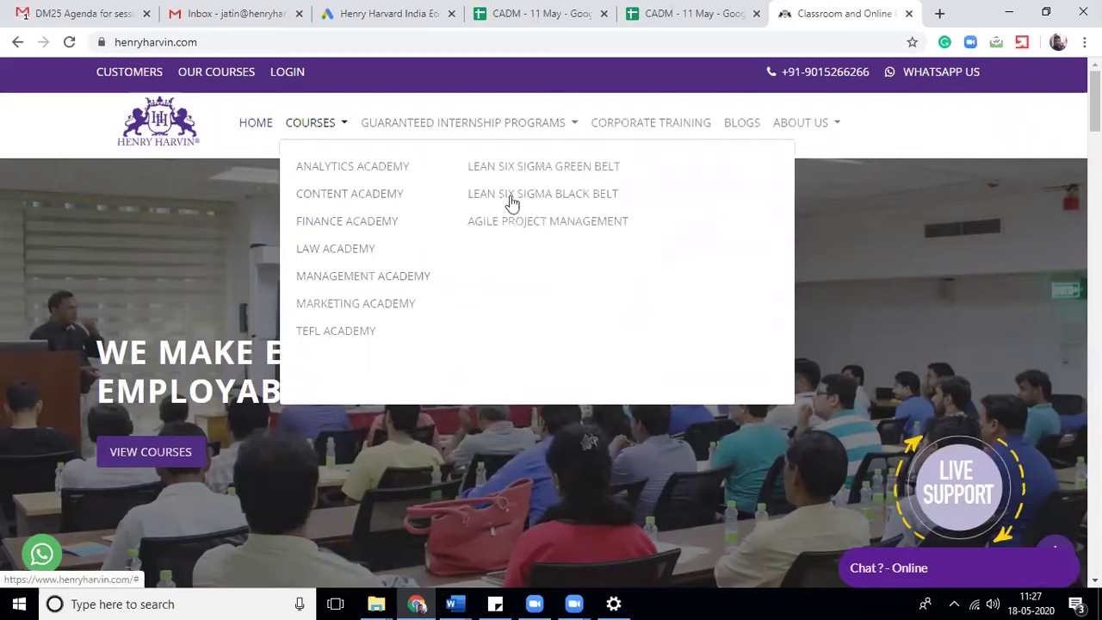
left_click(516, 197)
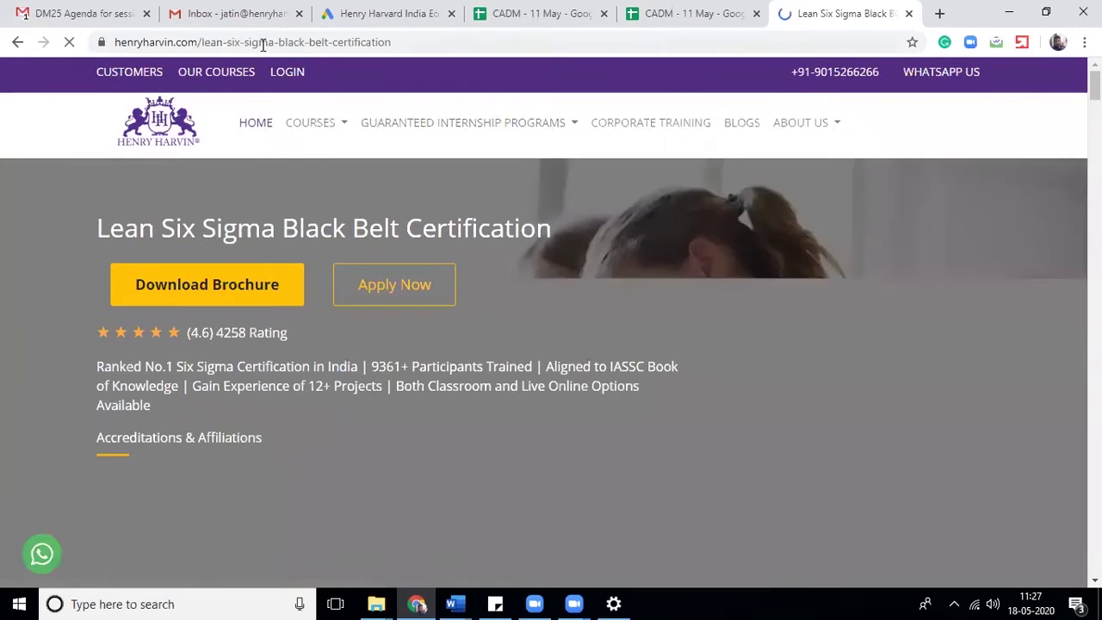
left_click(262, 45)
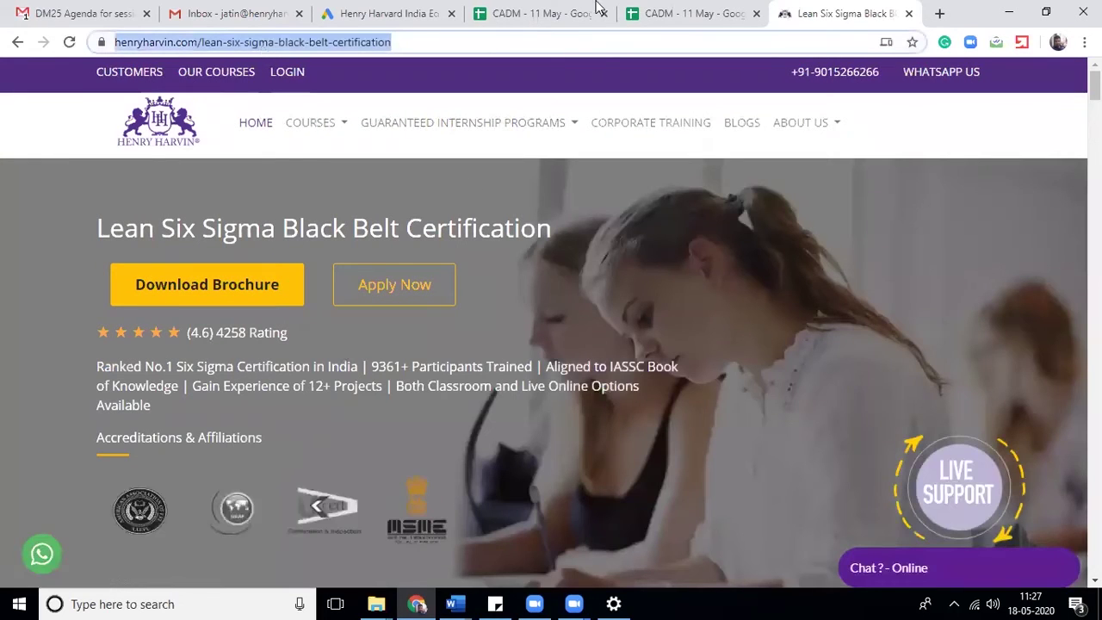
Paste the course page URL into the text ad's Final URL
left_click(391, 15)
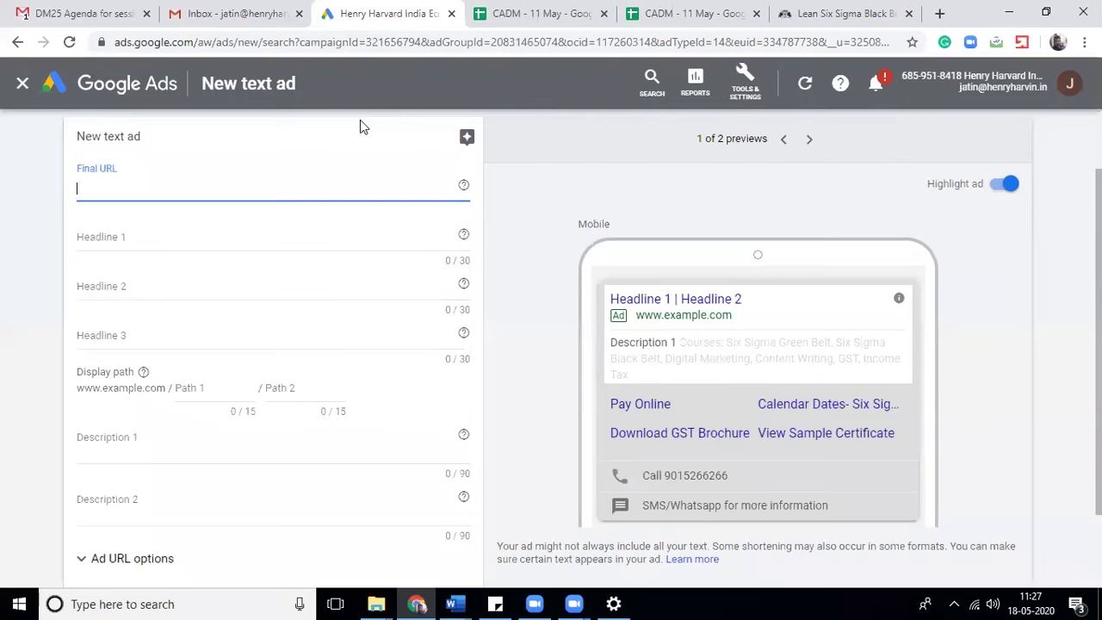
type("https://www.henryharvin.com/lean-six-sigma-black-belt-certification")
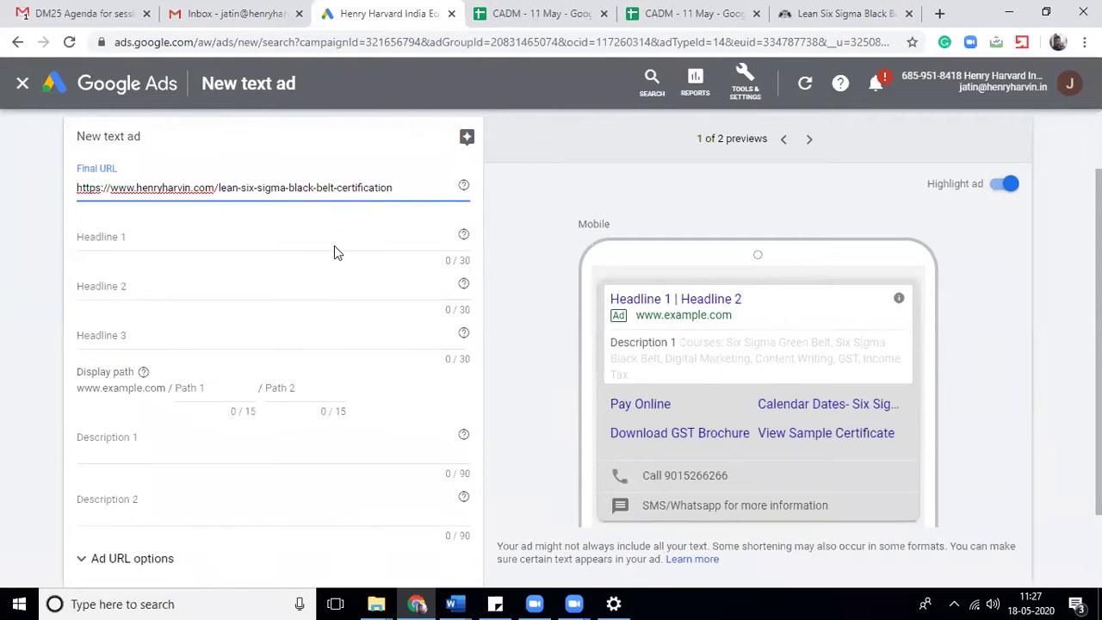
left_click(340, 238)
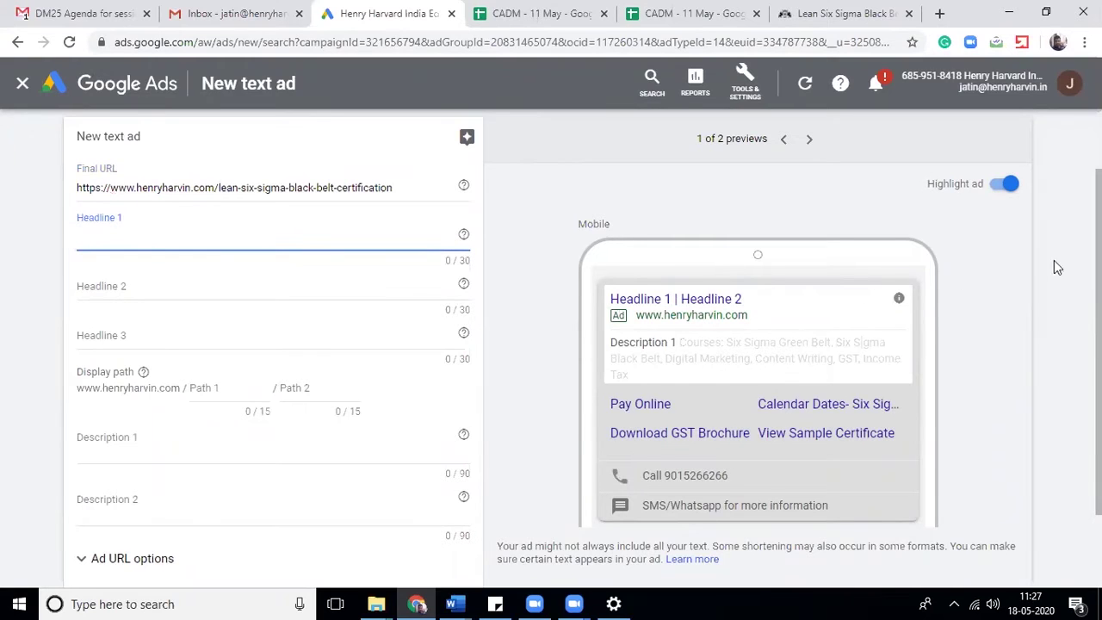
scroll(551, 345, "down", 1)
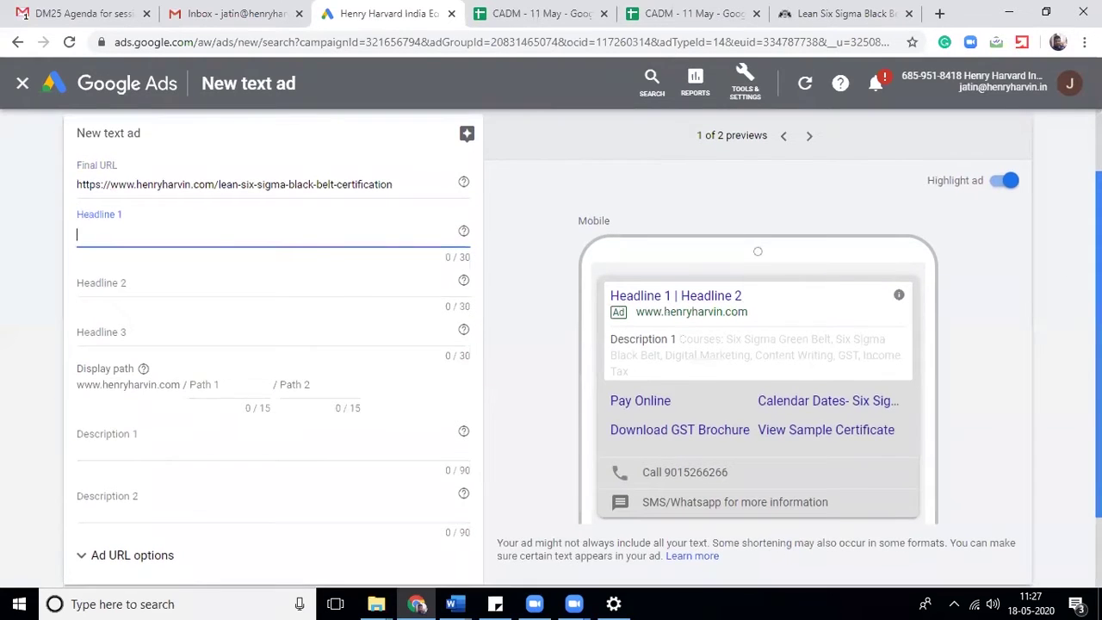
scroll(551, 345, "down", 1)
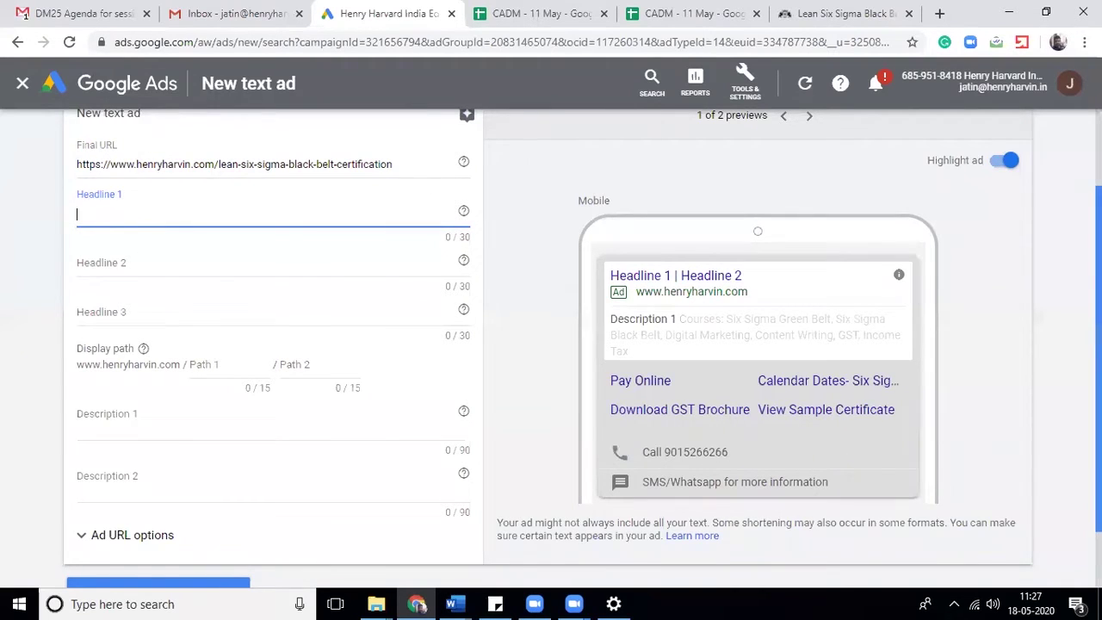
scroll(1098, 344, "up", 1)
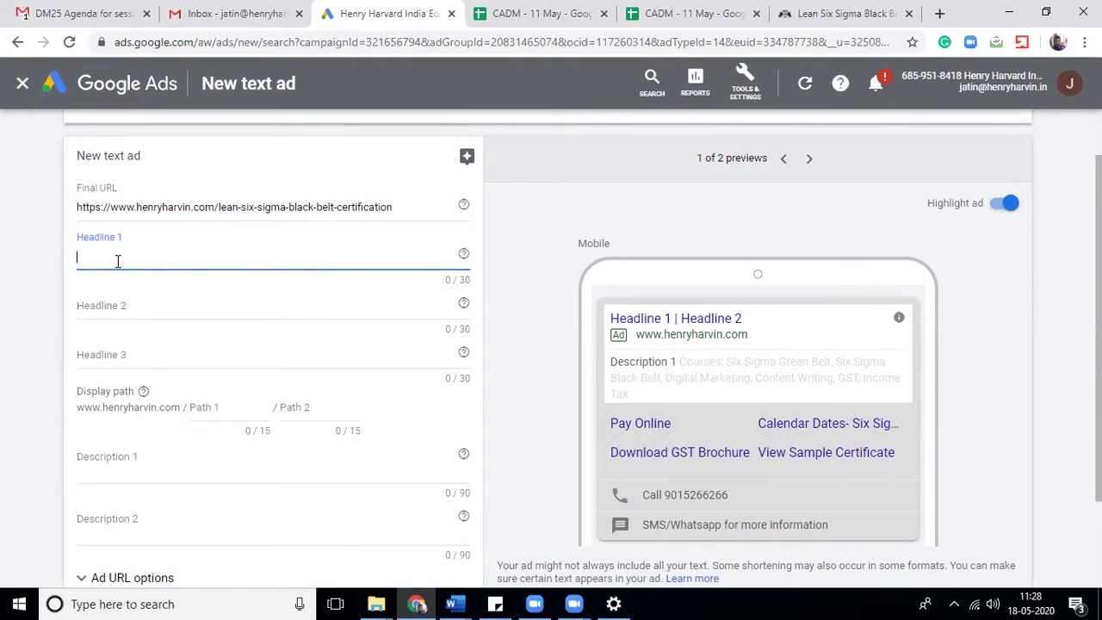
Enter Headline 1 as 'Six Sigma Black Belt Training', replacing 'Certification' to fit 30 characters
type("Six")
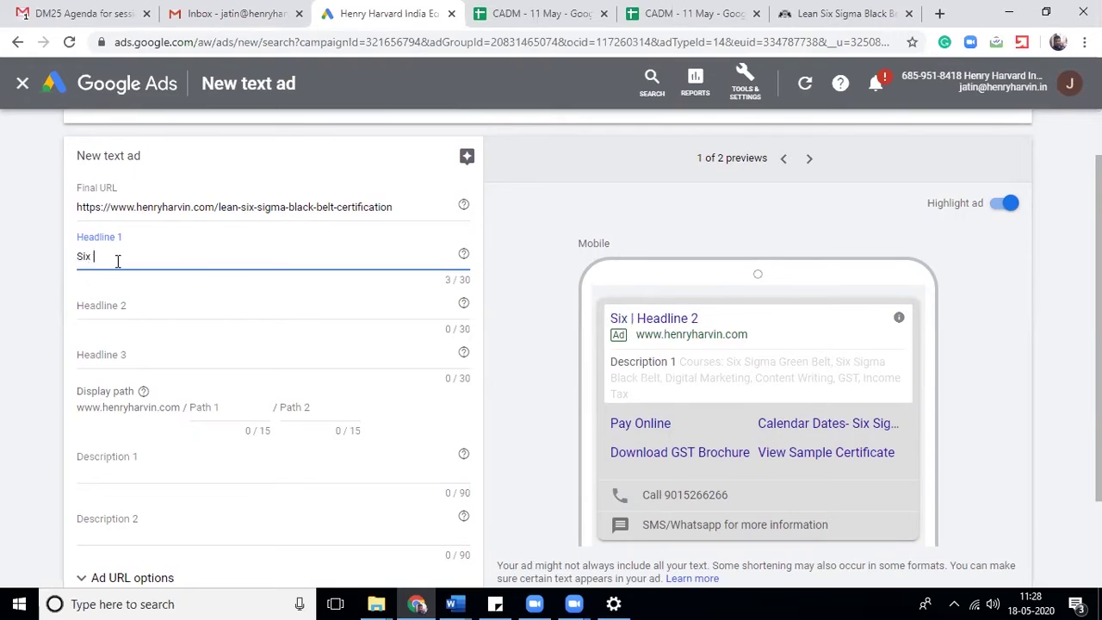
type(" Sigma ")
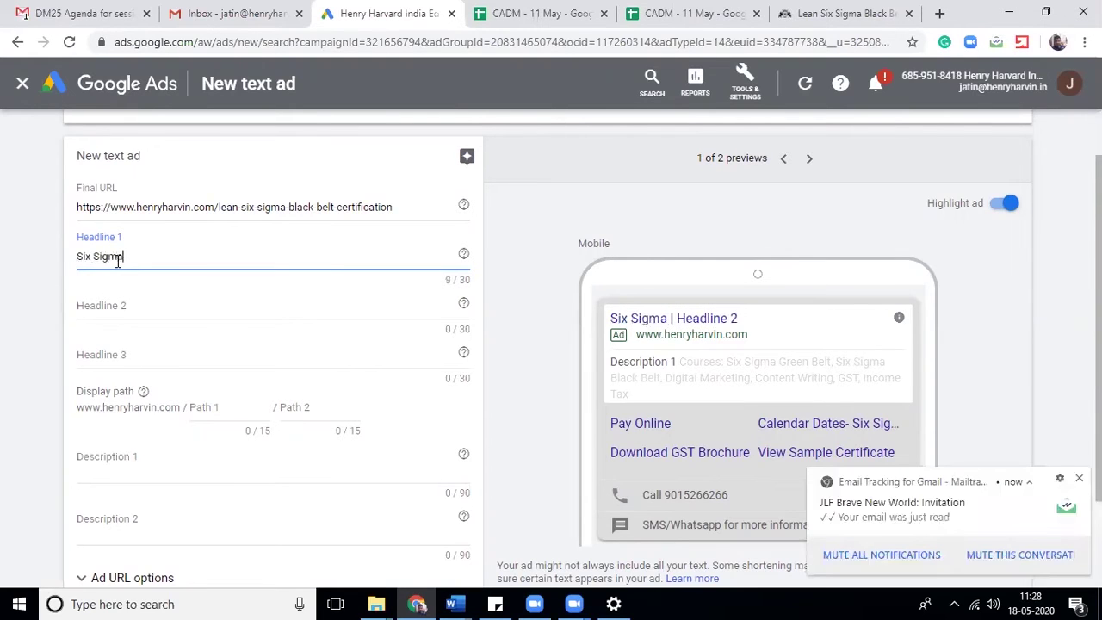
type("Belt")
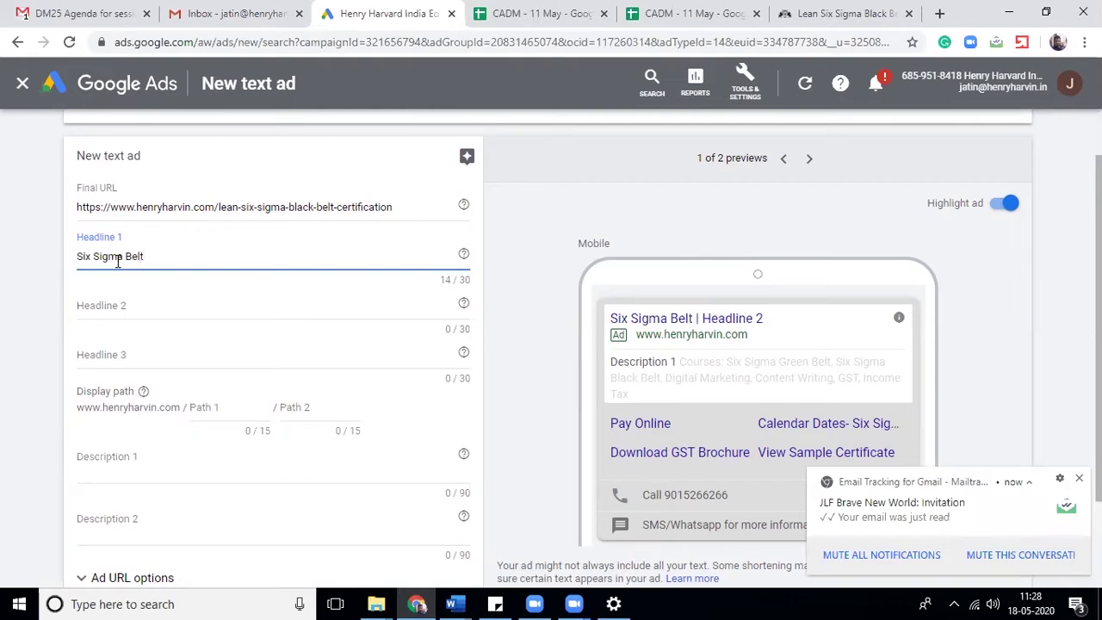
key("BackSpace")
key("BackSpace")
key("BackSpace")
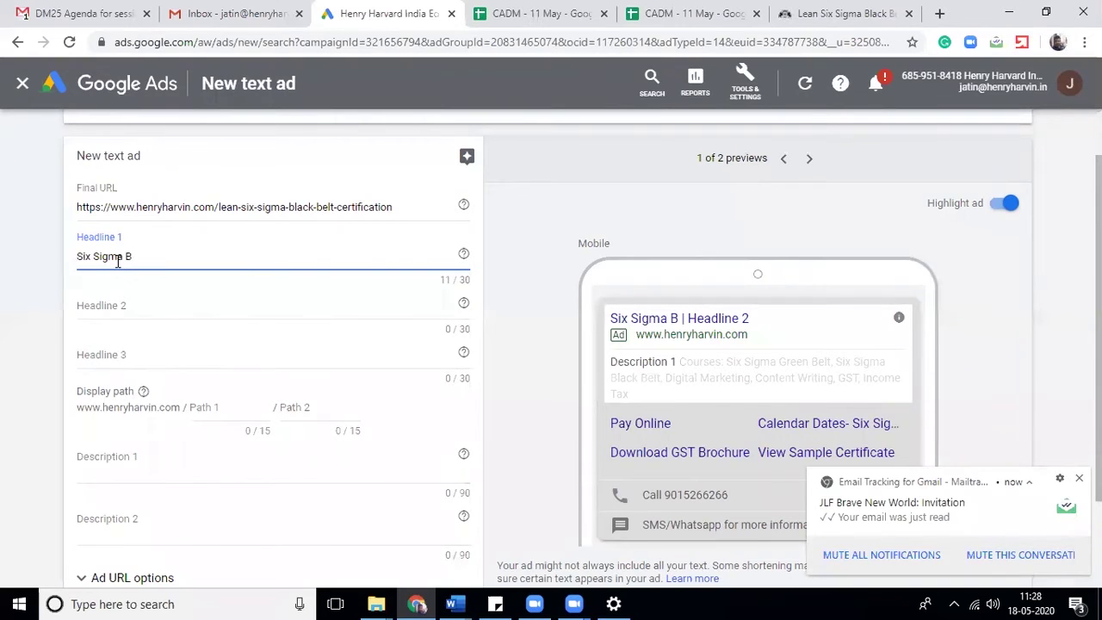
type("lack")
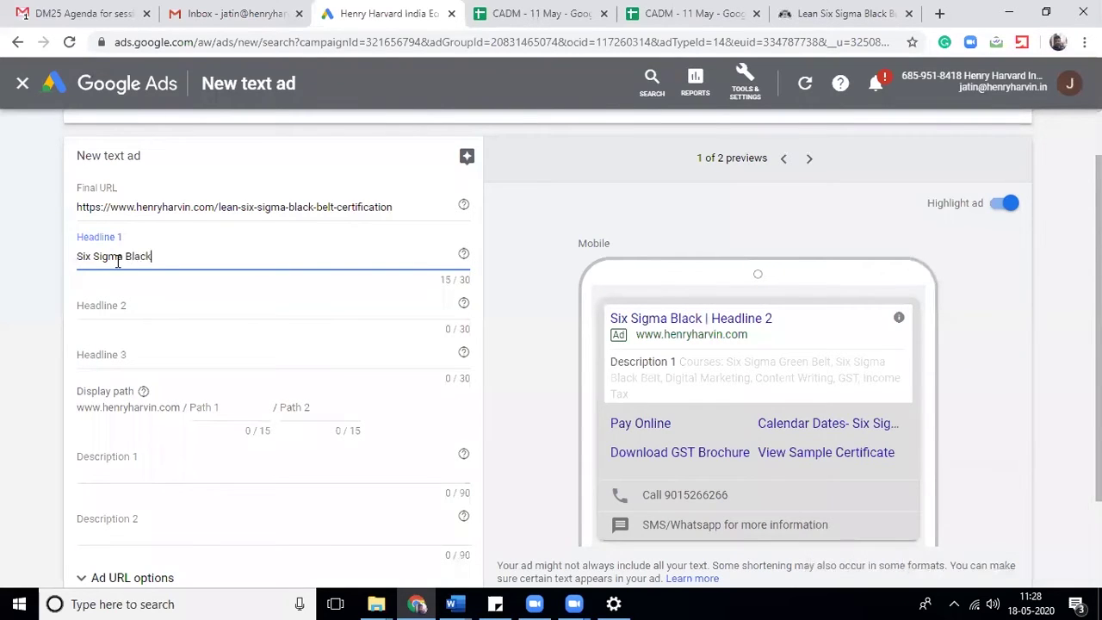
type(" Belt")
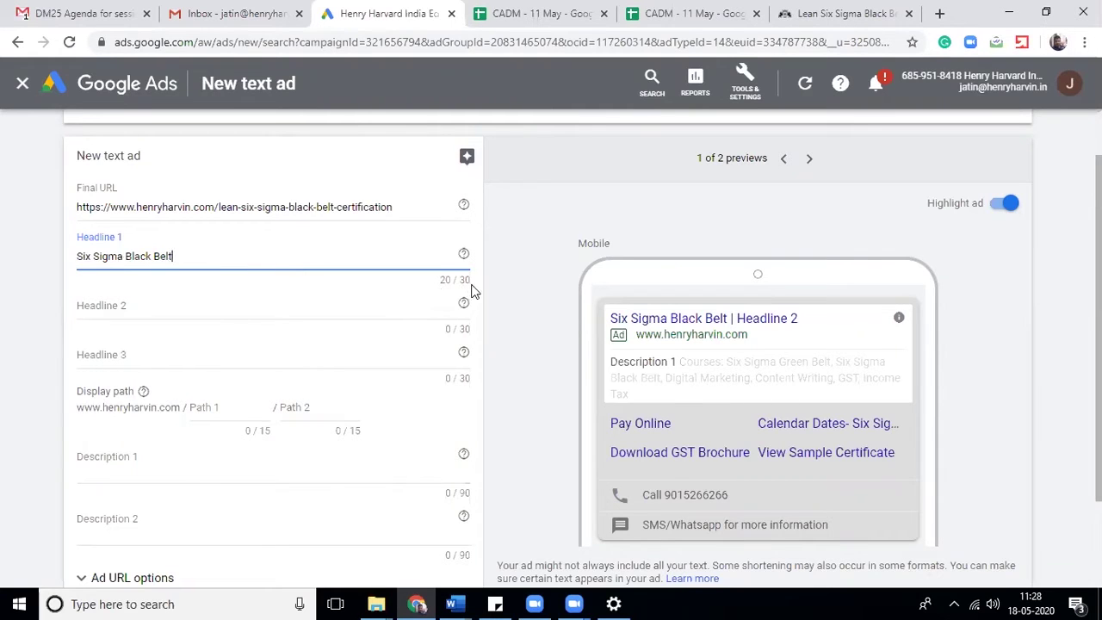
type(" Cer")
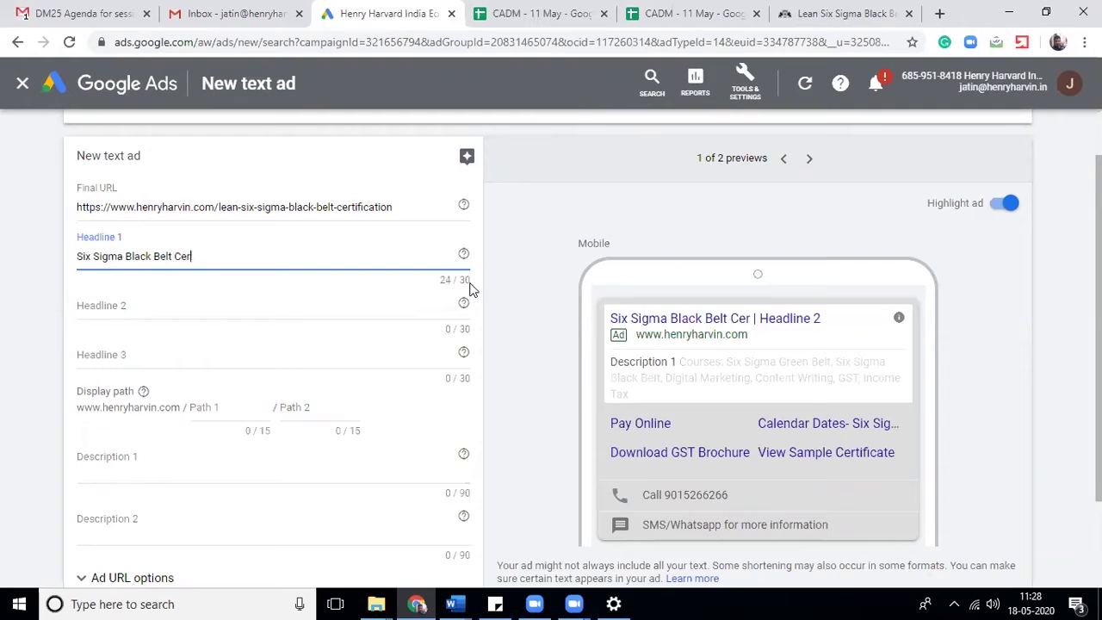
type("tifica")
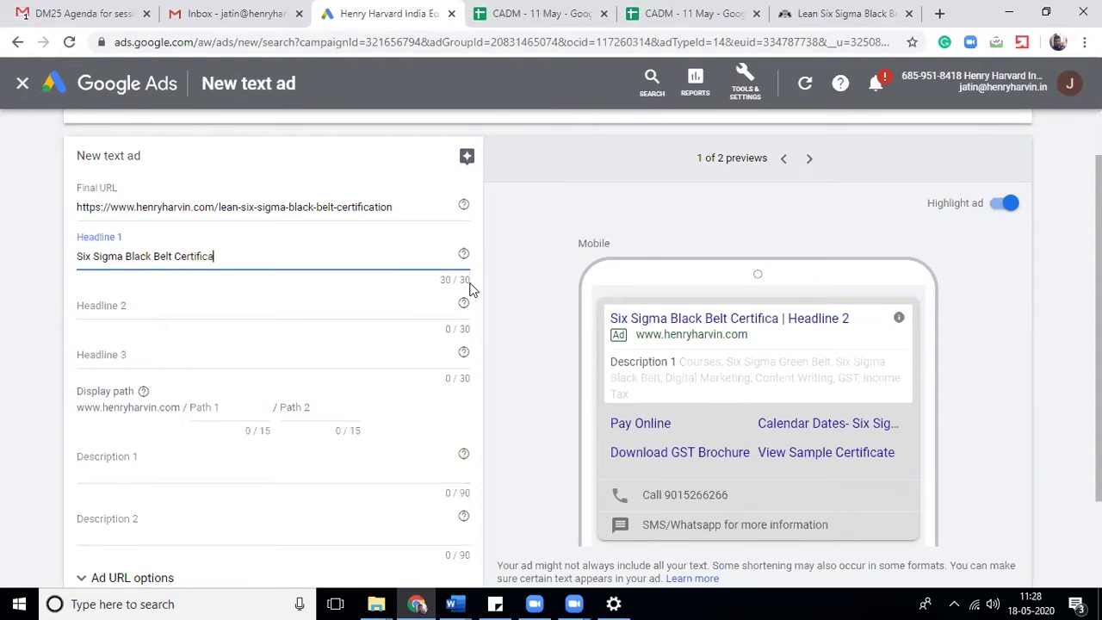
type("tion")
key("BackSpace")
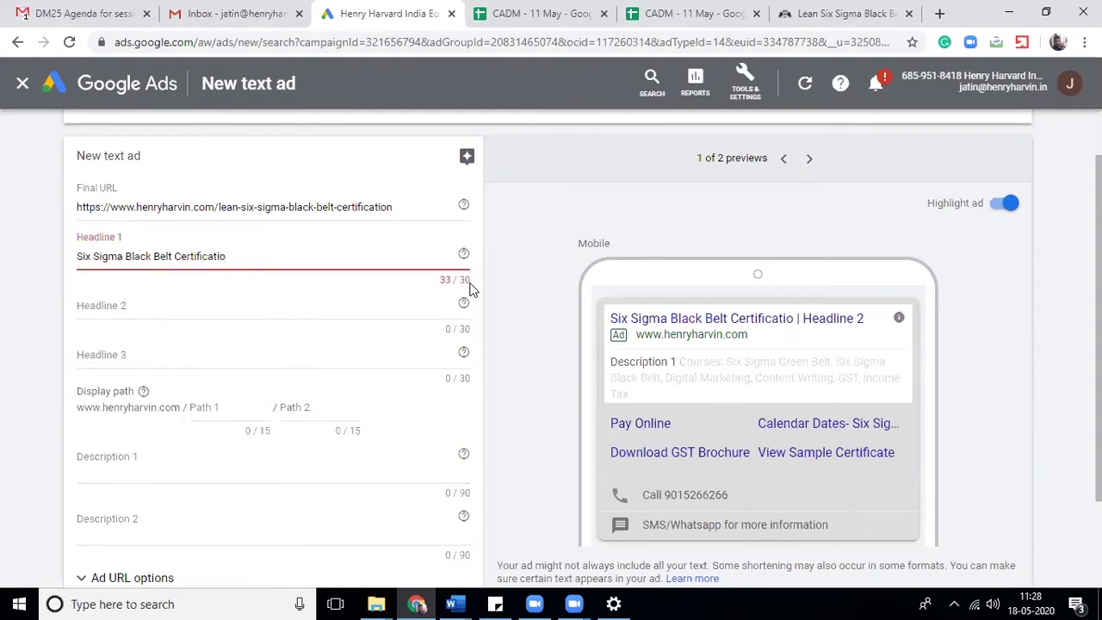
type("n")
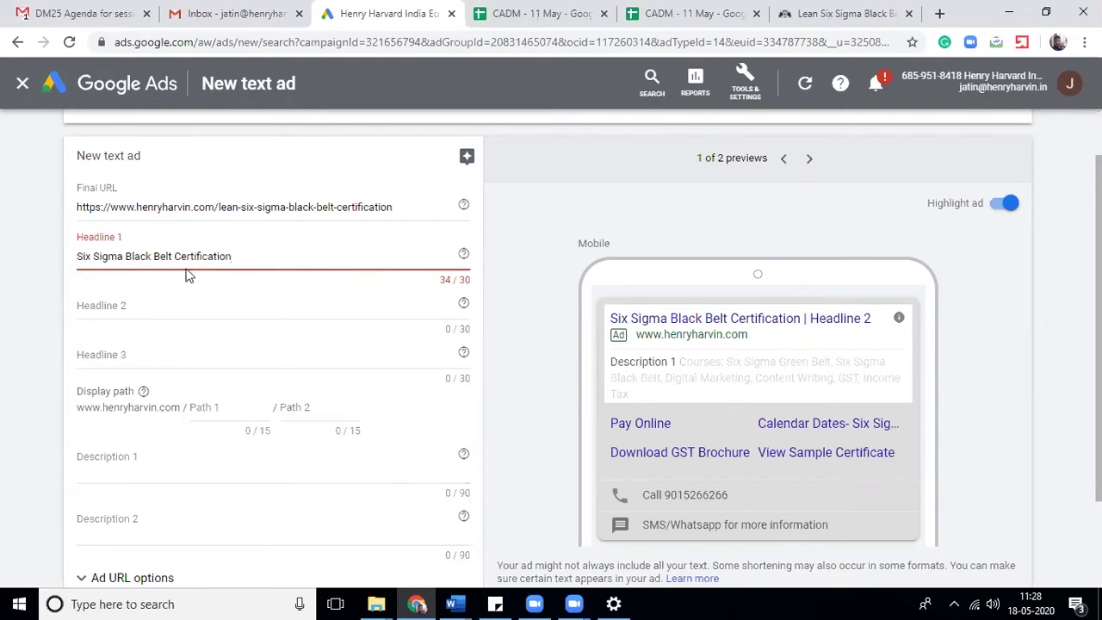
left_click_drag(176, 253, 291, 250)
type("Traini")
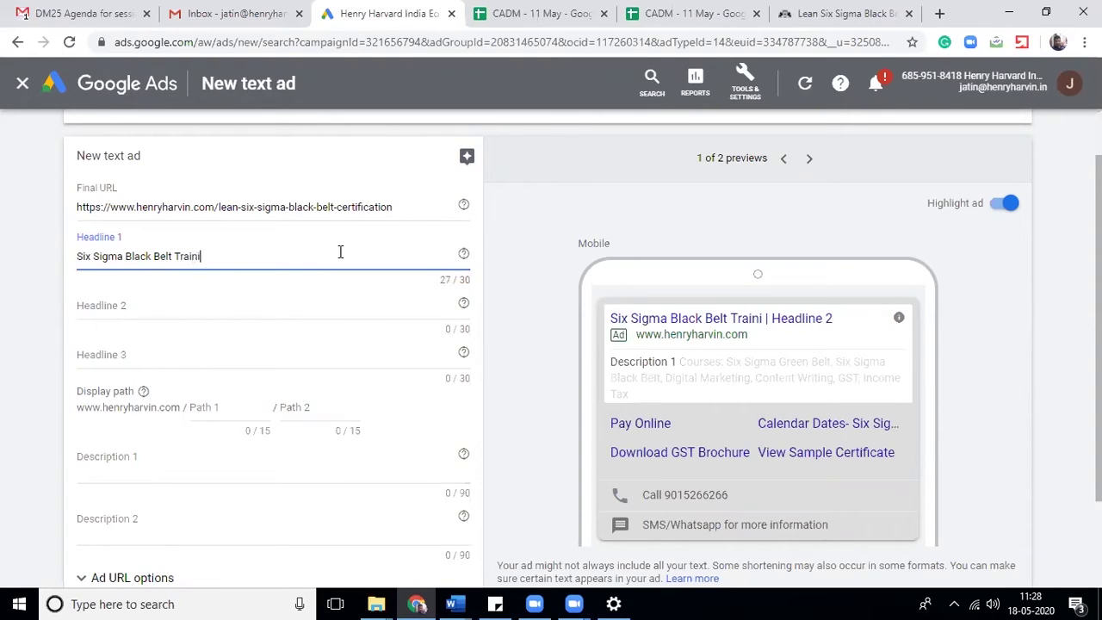
type("ng")
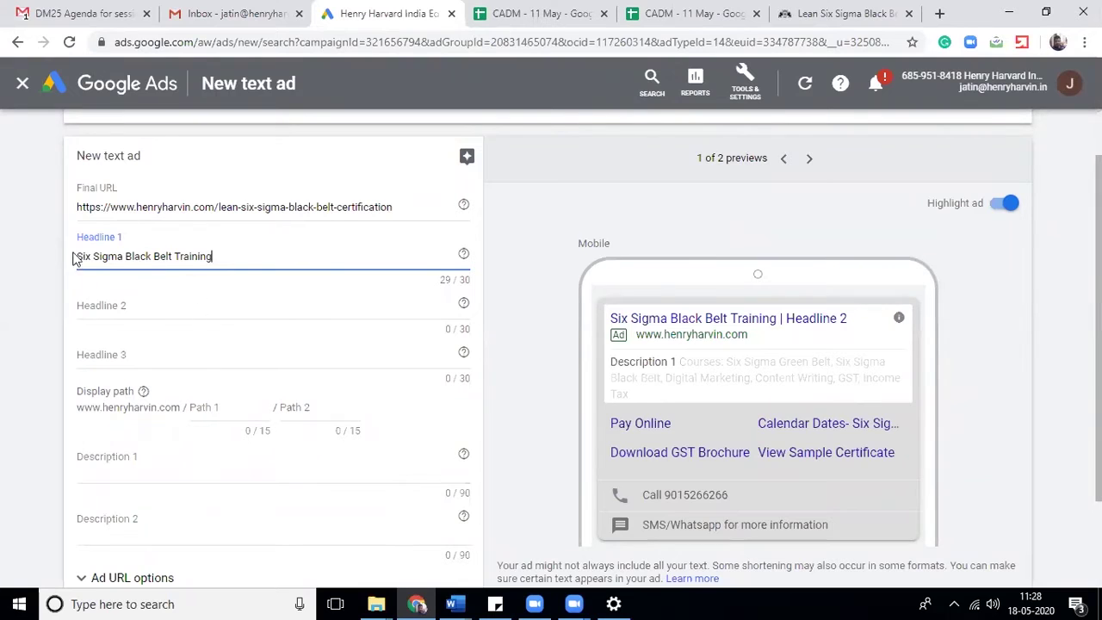
left_click(148, 304)
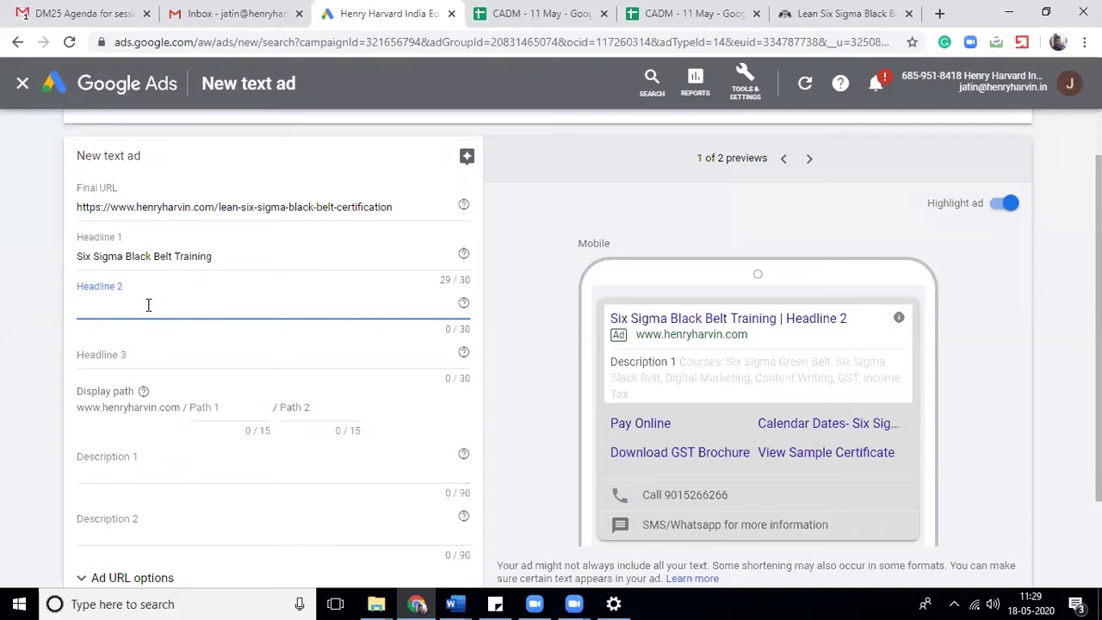
Type Headline 2 as 'Rated in Top 3 Courses by Trainings360'
type("R")
type("ate")
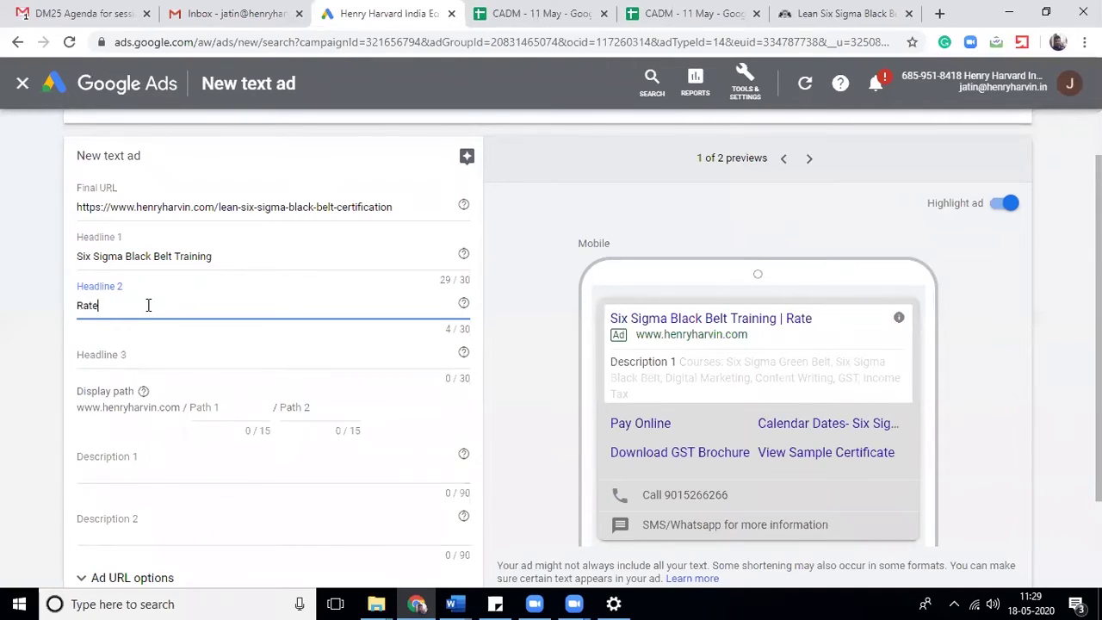
type("d ")
type("in ")
type("Top")
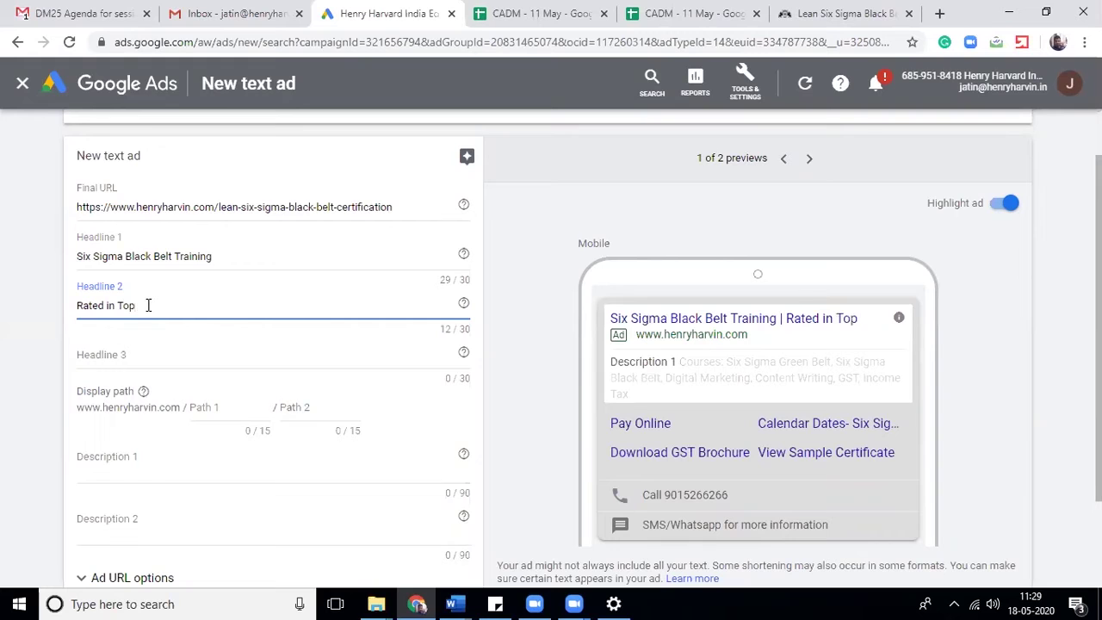
type(" 3 Cou")
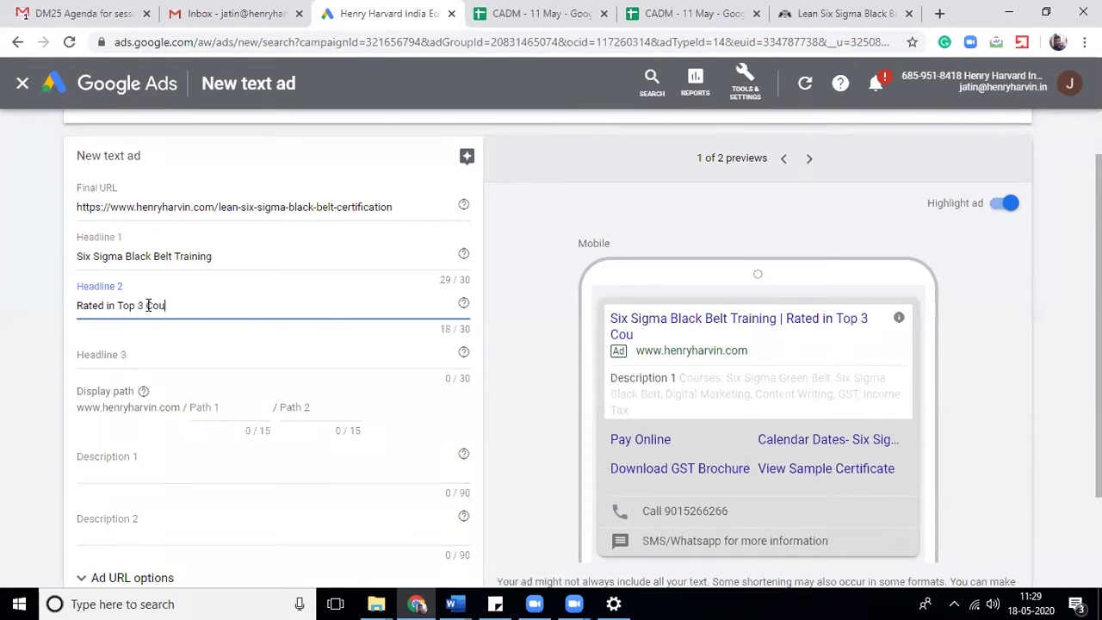
type("rses")
type(" by T")
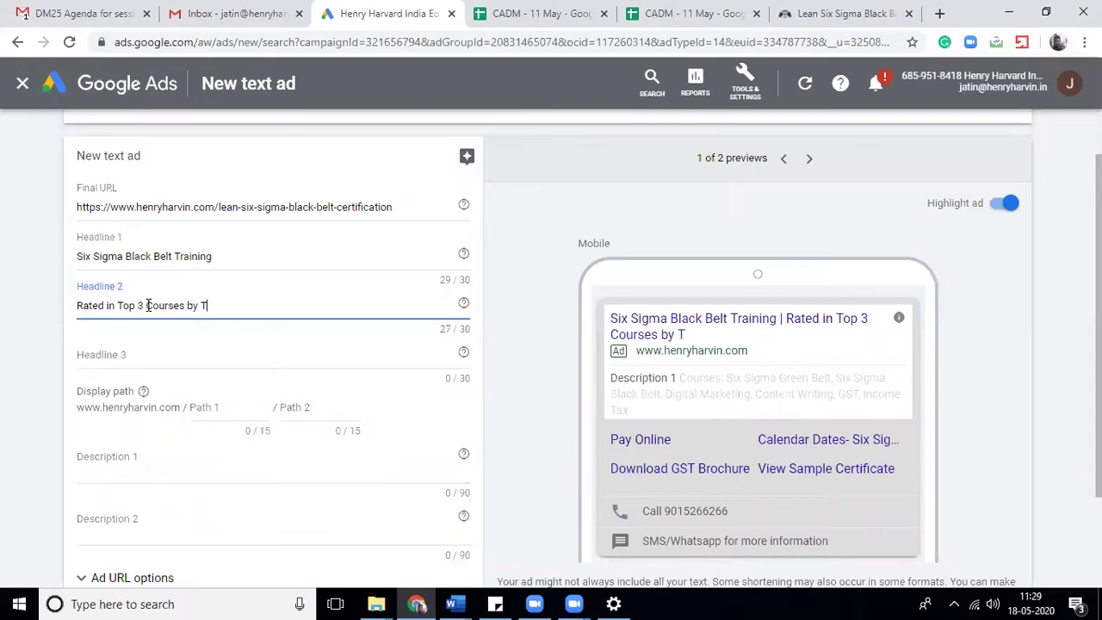
type("rainings")
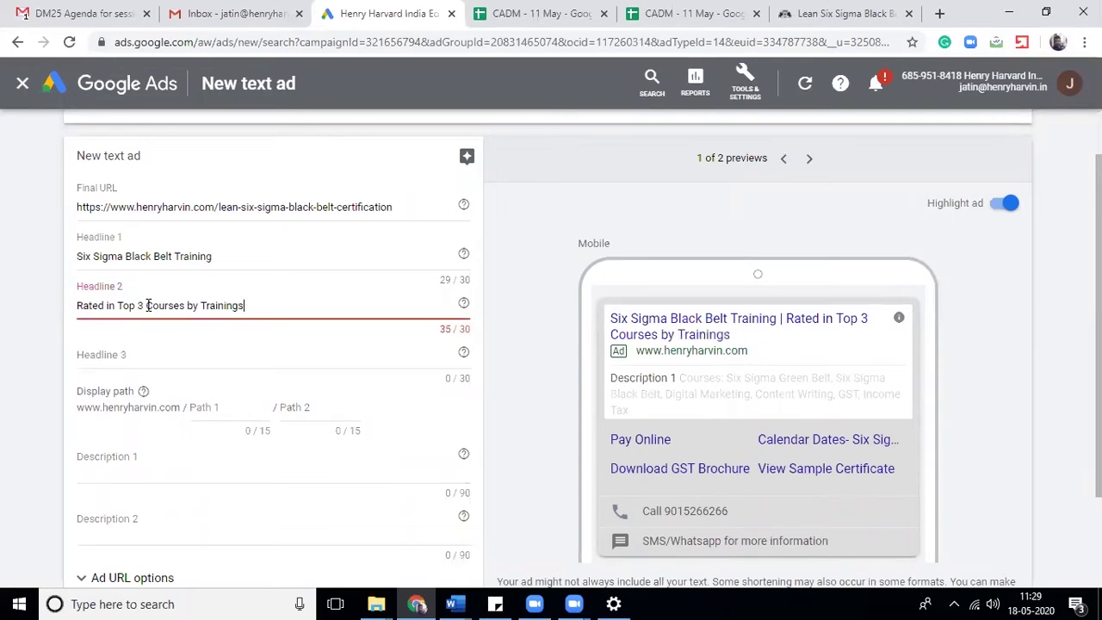
type(" 35")
type("0")
key("BackSpace")
type("6")
key("Delete")
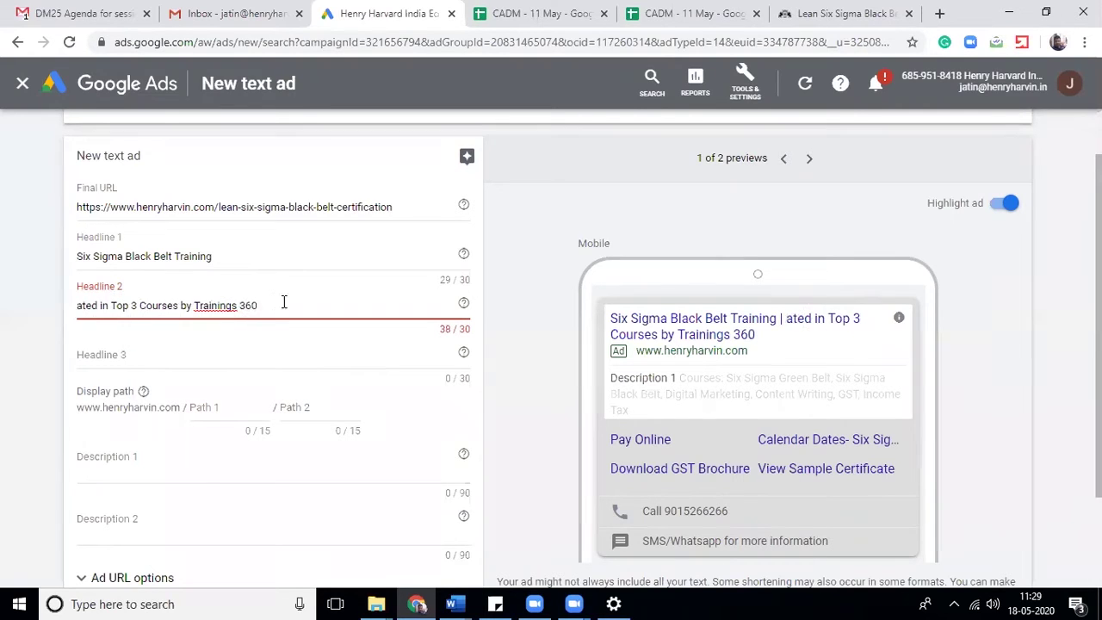
type("R")
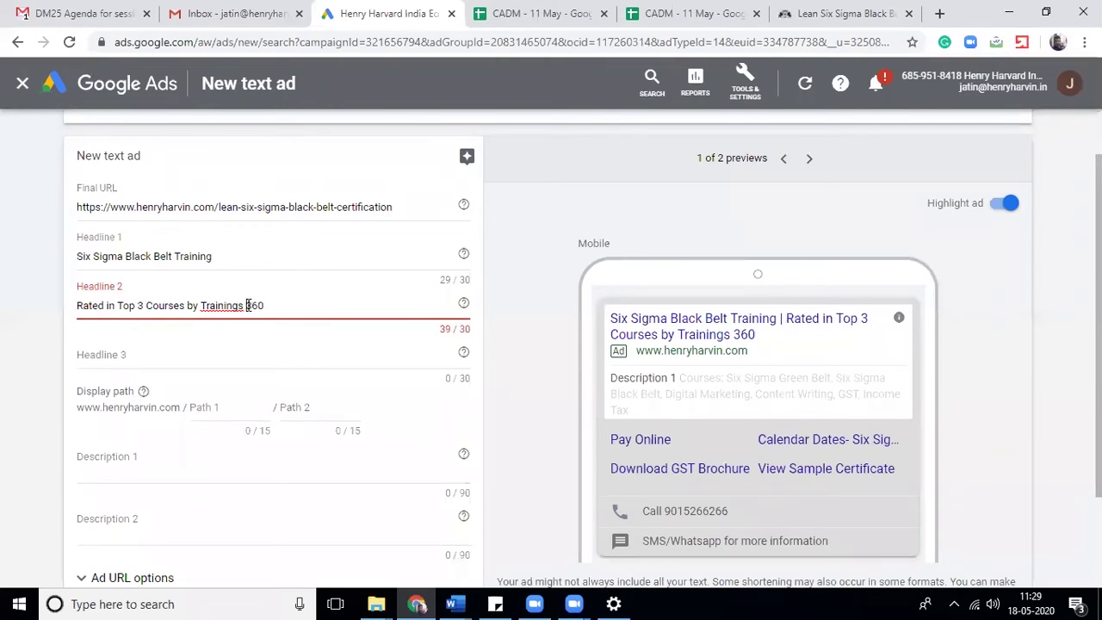
key("BackSpace")
Trim Headline 2 to 'Top 3 Courses by Trainings360' (29 of 30 characters)
left_click_drag(117, 305, 2, 297)
key("BackSpace")
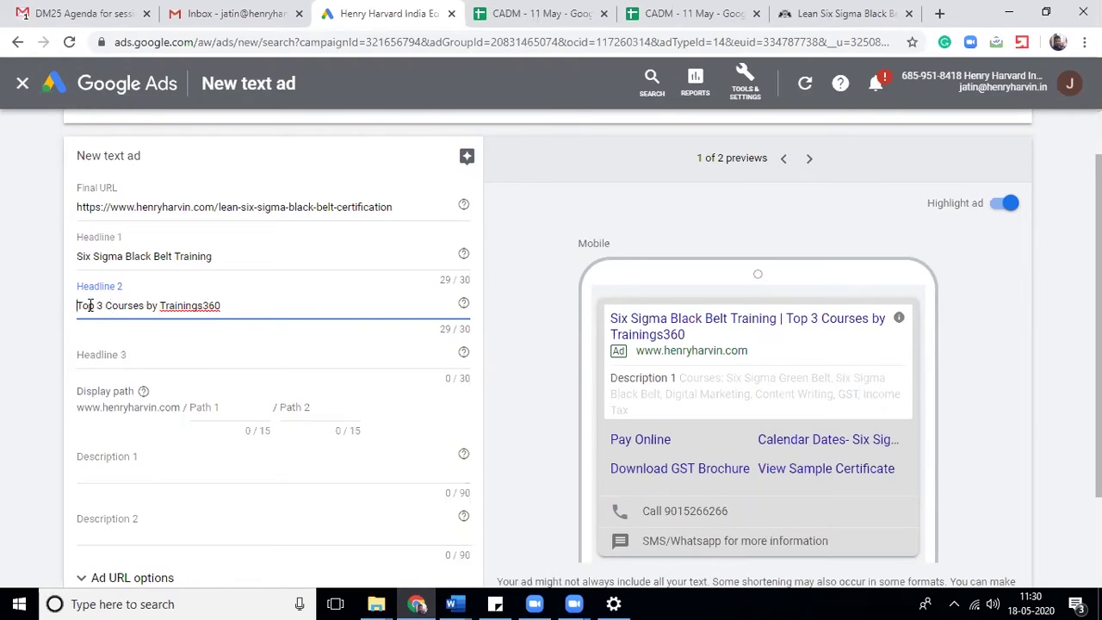
type("In")
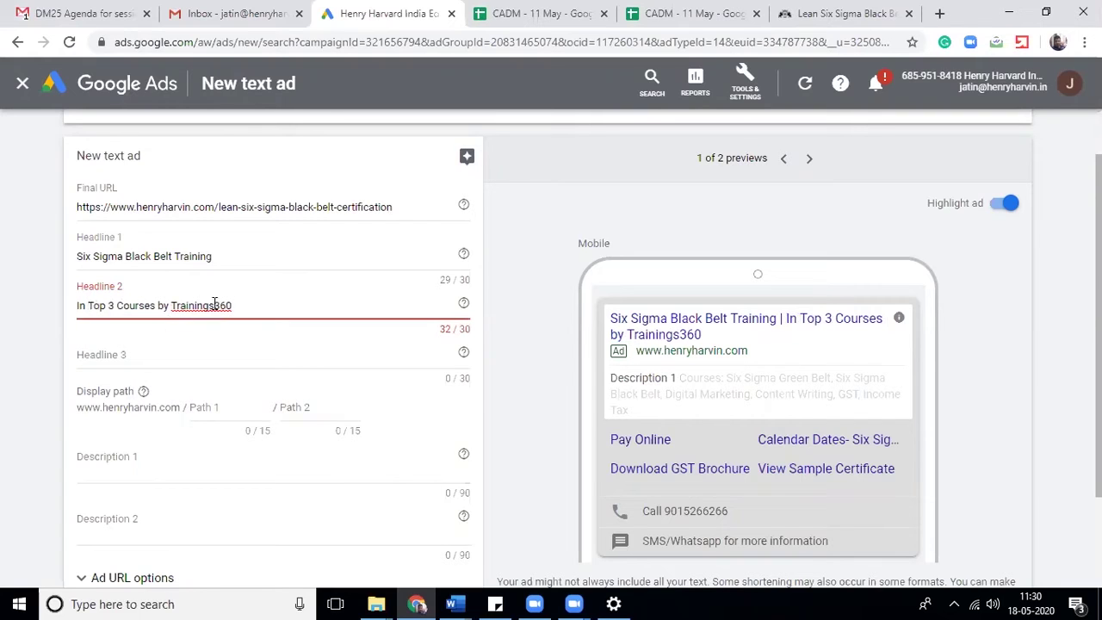
key("Right")
key("Right")
key("Right")
key("Right")
key("Right")
key("Right")
key("BackSpace")
key("BackSpace")
key("BackSpace")
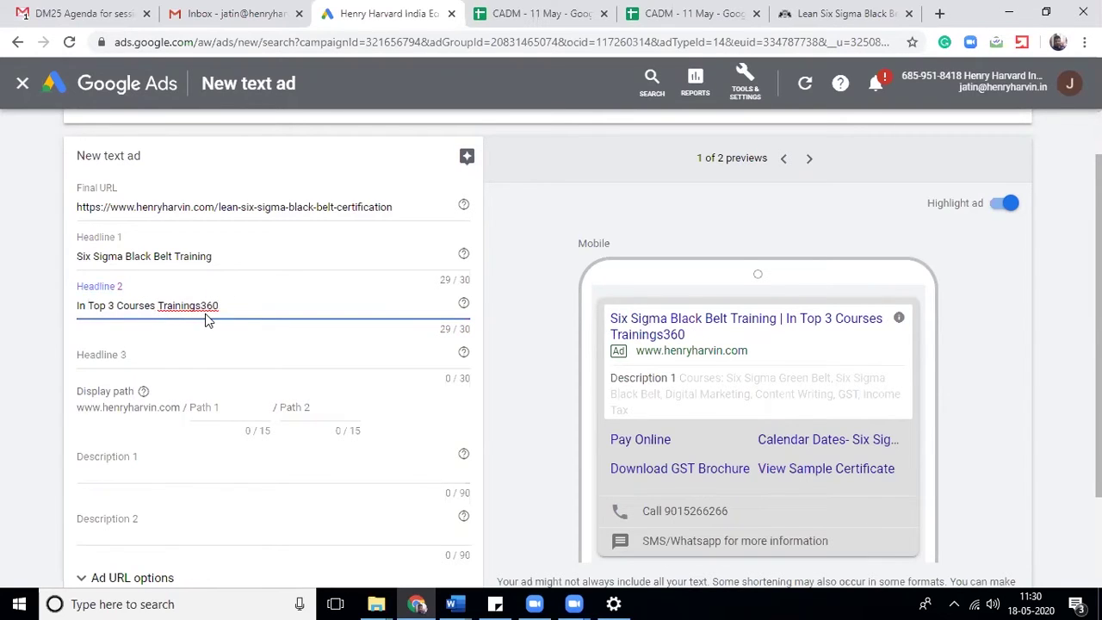
left_click(91, 306)
key("BackSpace")
key("BackSpace")
key("BackSpace")
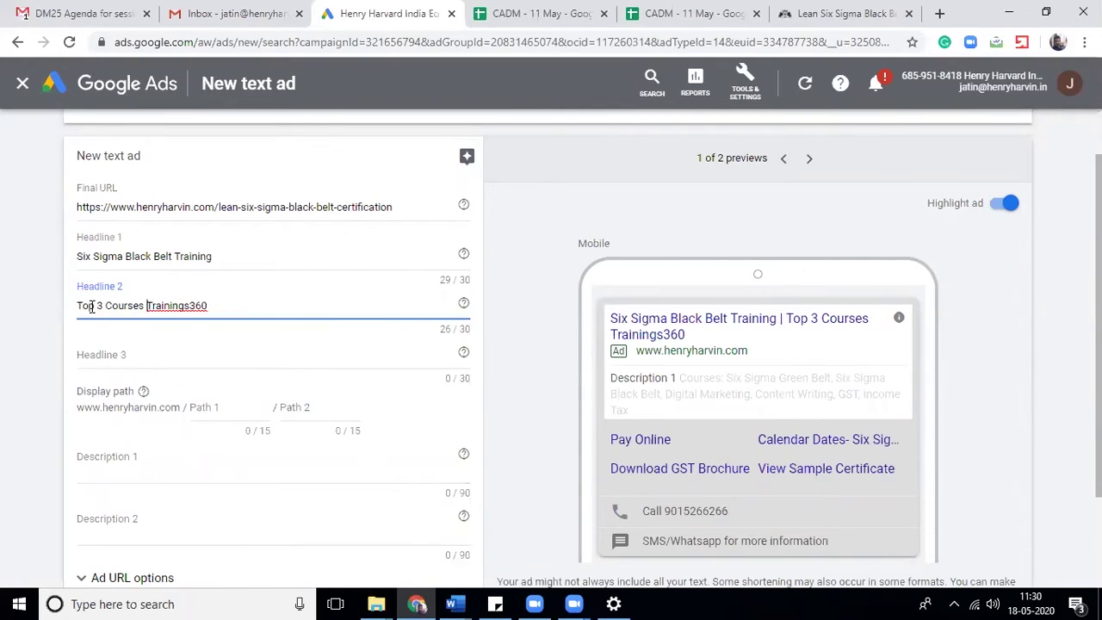
type("by")
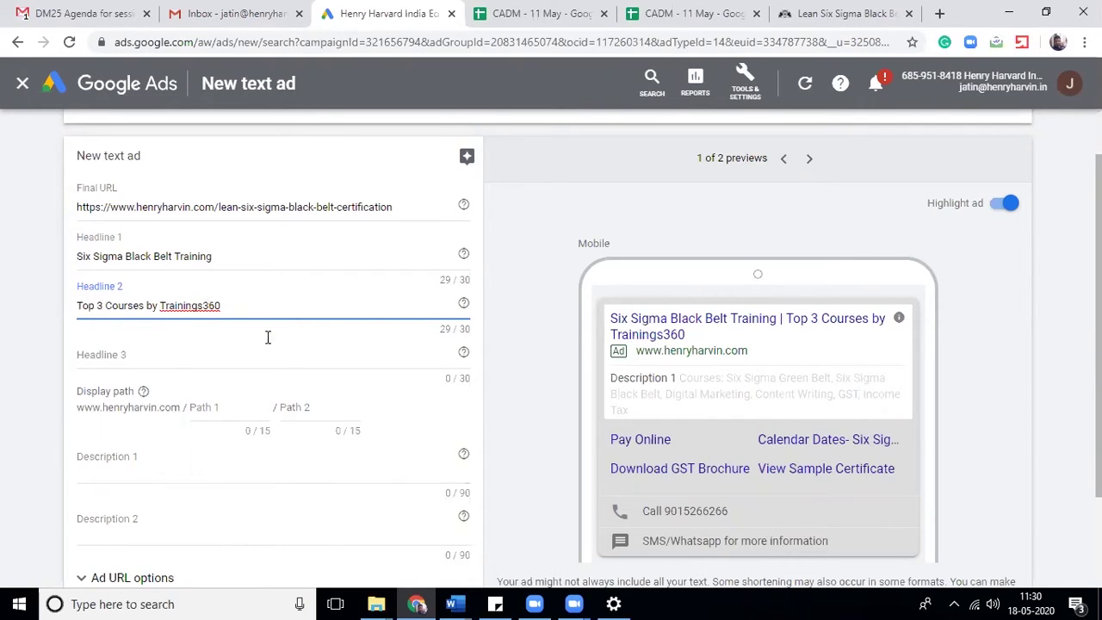
left_click(212, 355)
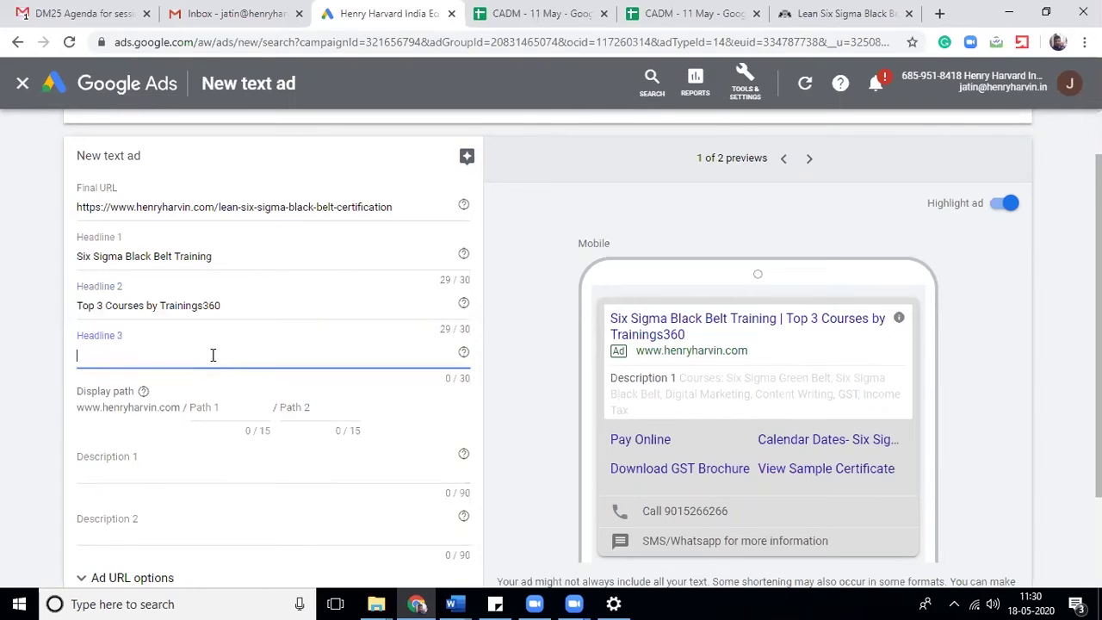
Enter Headline 3 as '4.3/5 Star Rating from Student', exactly 30 characters
type("4.")
type("3")
type("/5 ")
type("Sta")
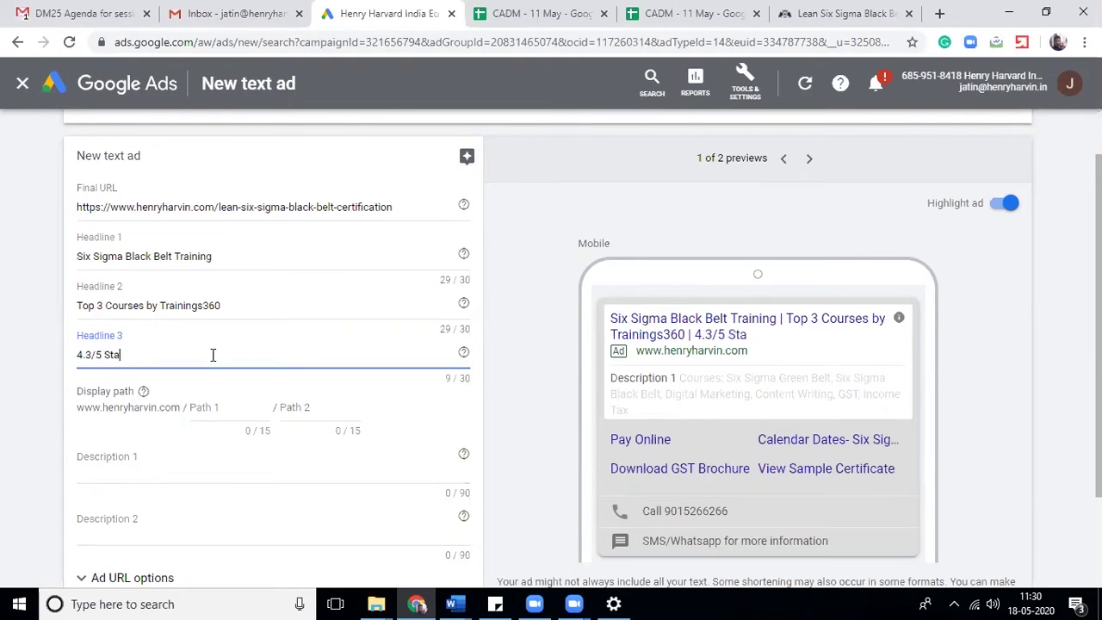
type("rt")
key("BackSpace")
type("Rati")
type("ng from")
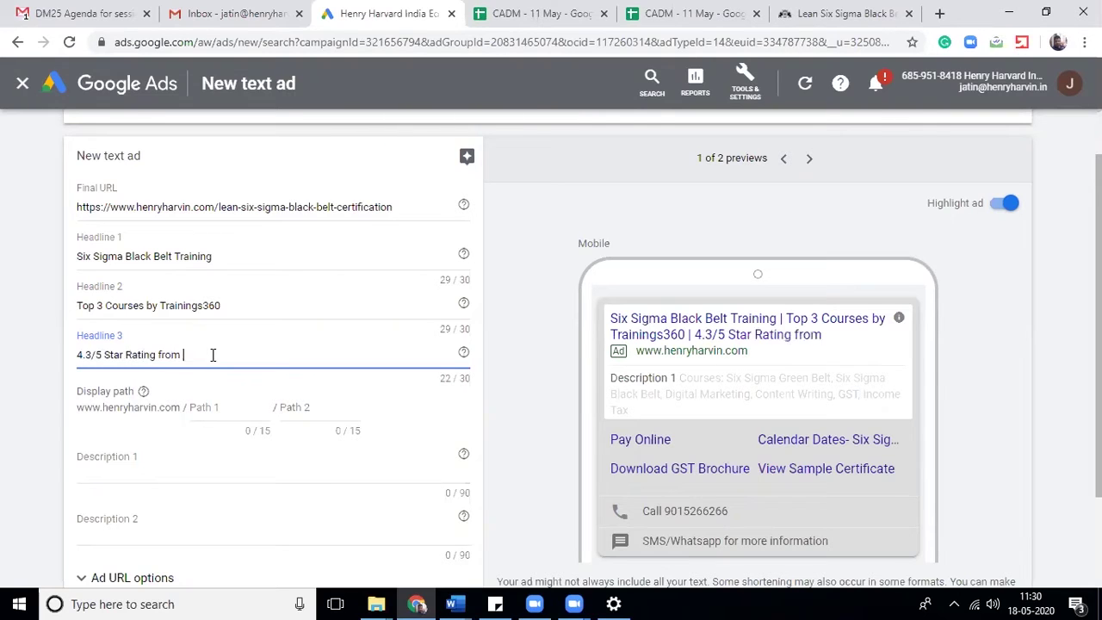
type(" Stu")
type("dents")
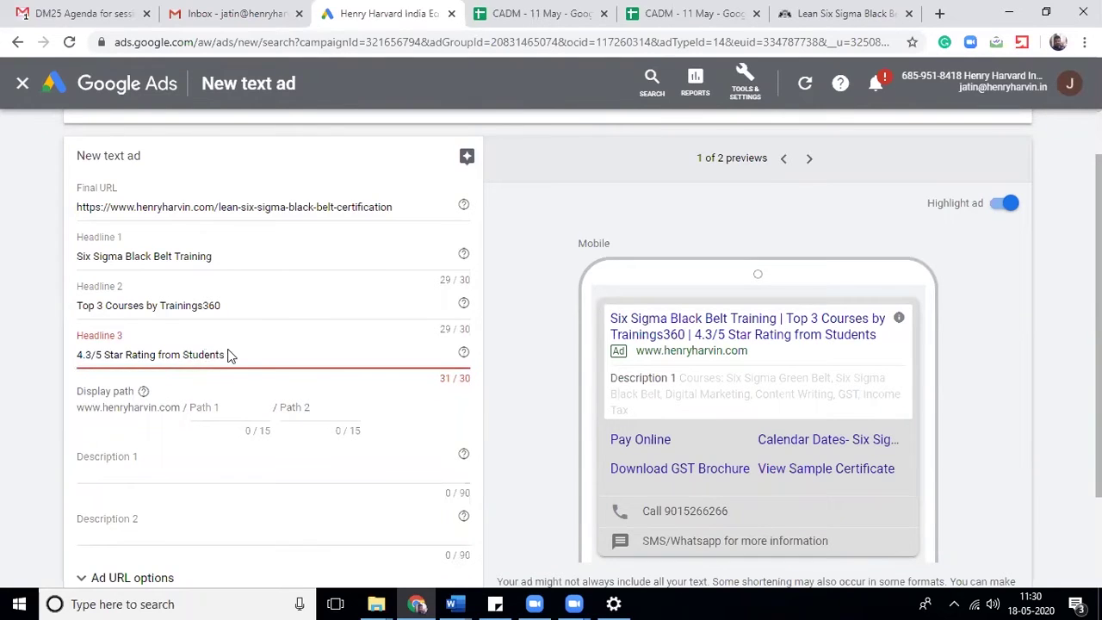
left_click(229, 355)
key("BackSpace")
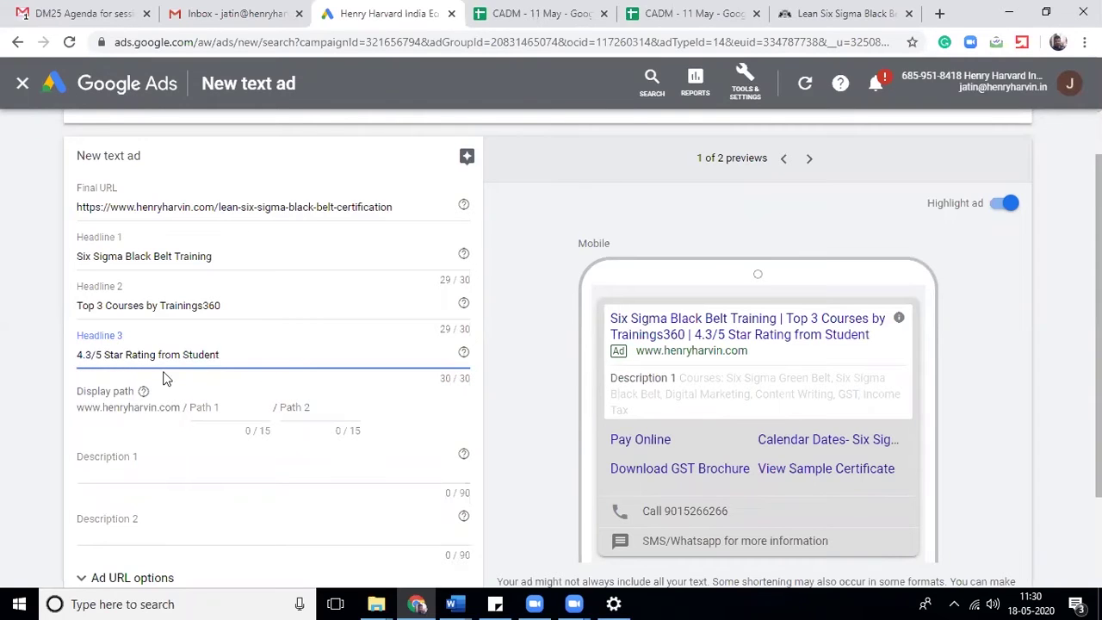
Replace Headline 2 with 'Live Interactive Training Session', now 33 of 30 characters
triple_click(205, 310)
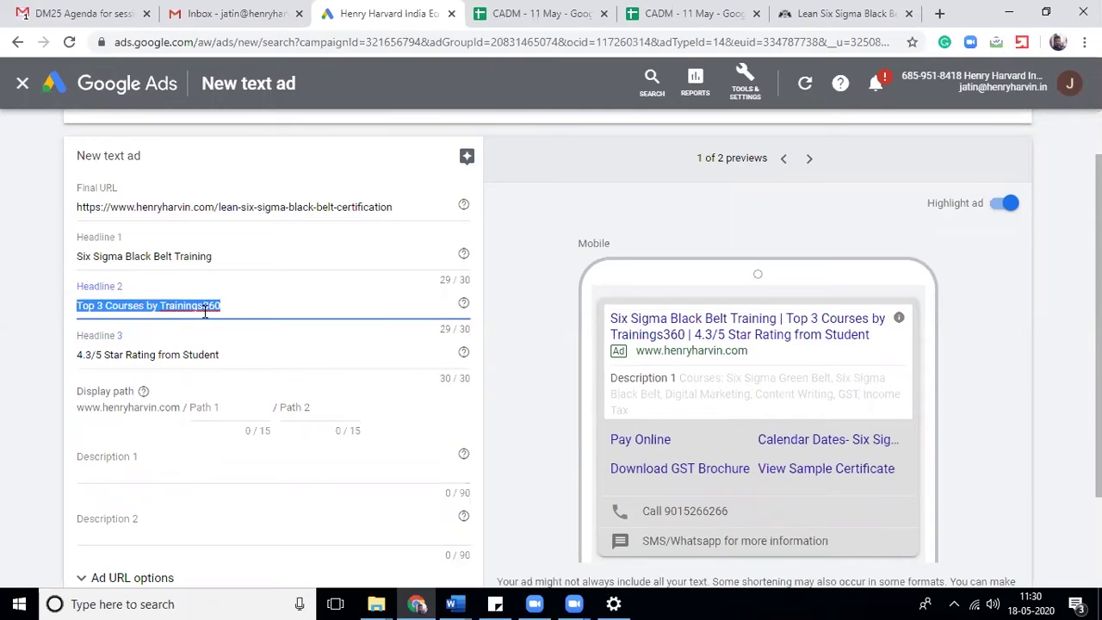
type("Live ")
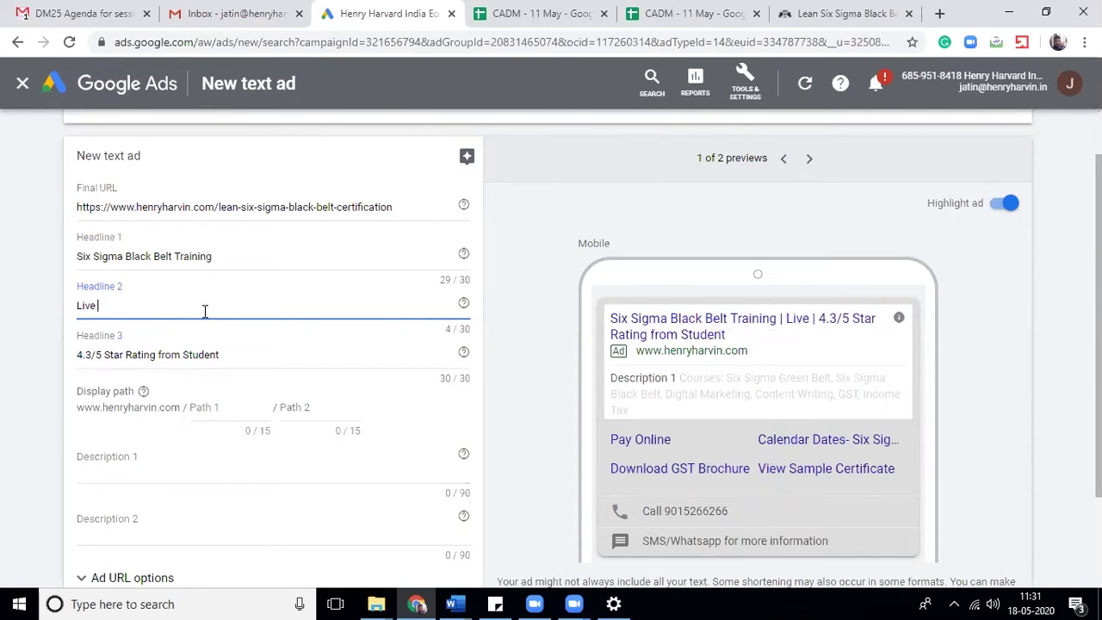
type("Inter")
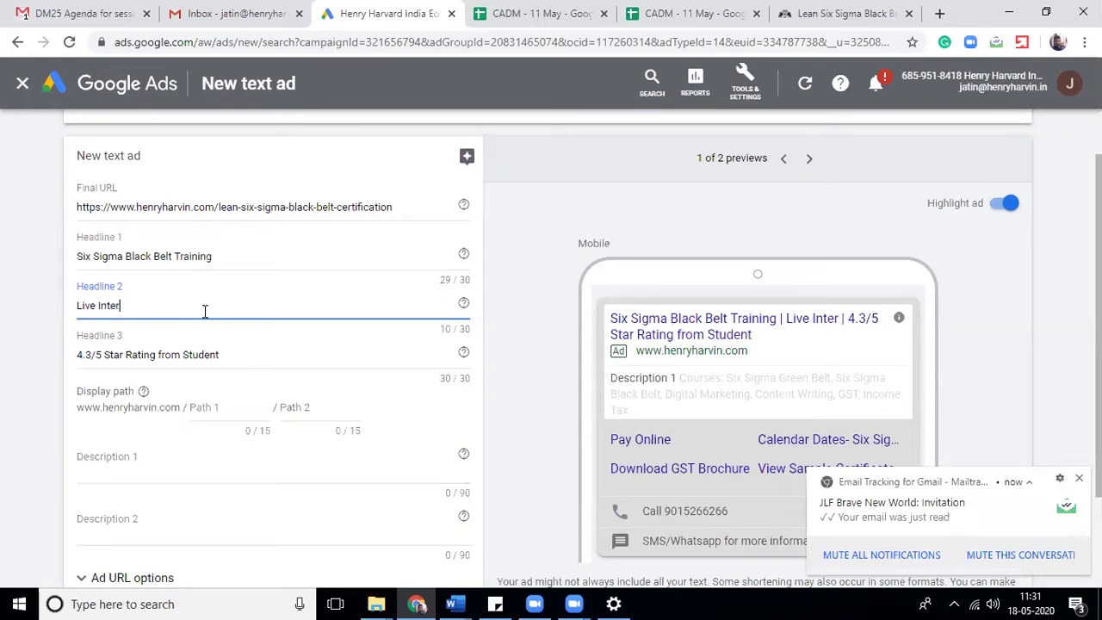
type("active ")
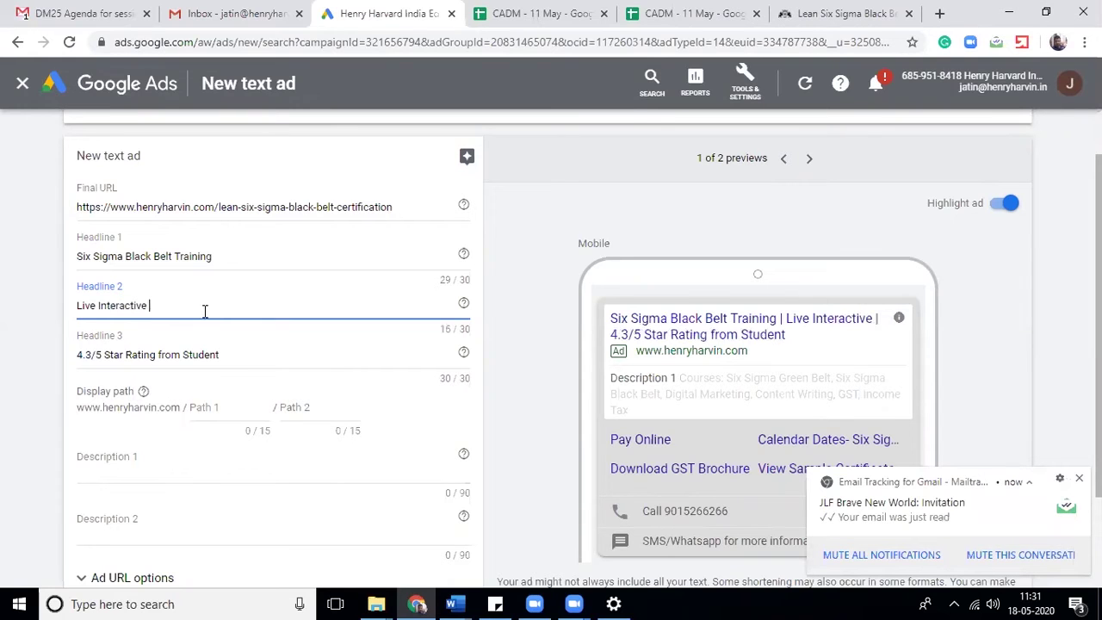
type("Train")
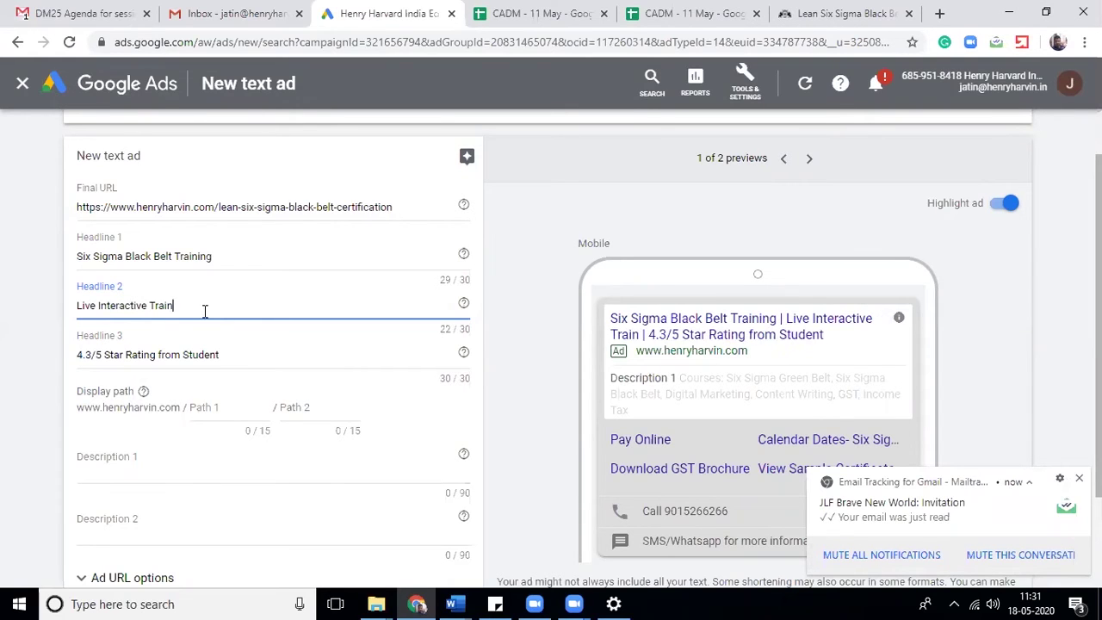
type("ing Sess")
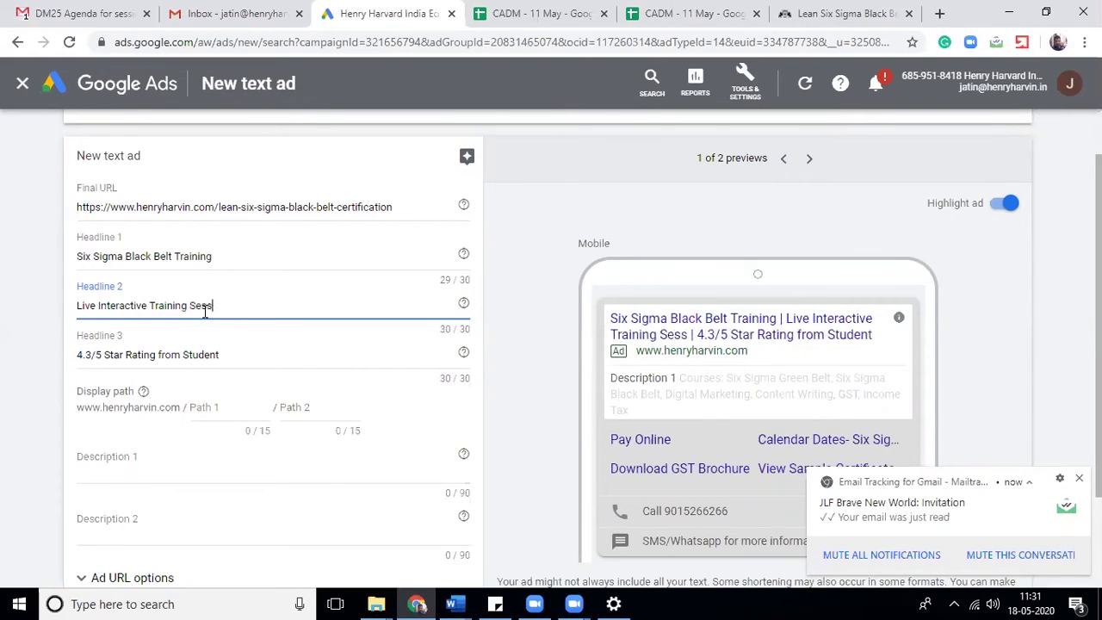
type("ion")
key("BackSpace")
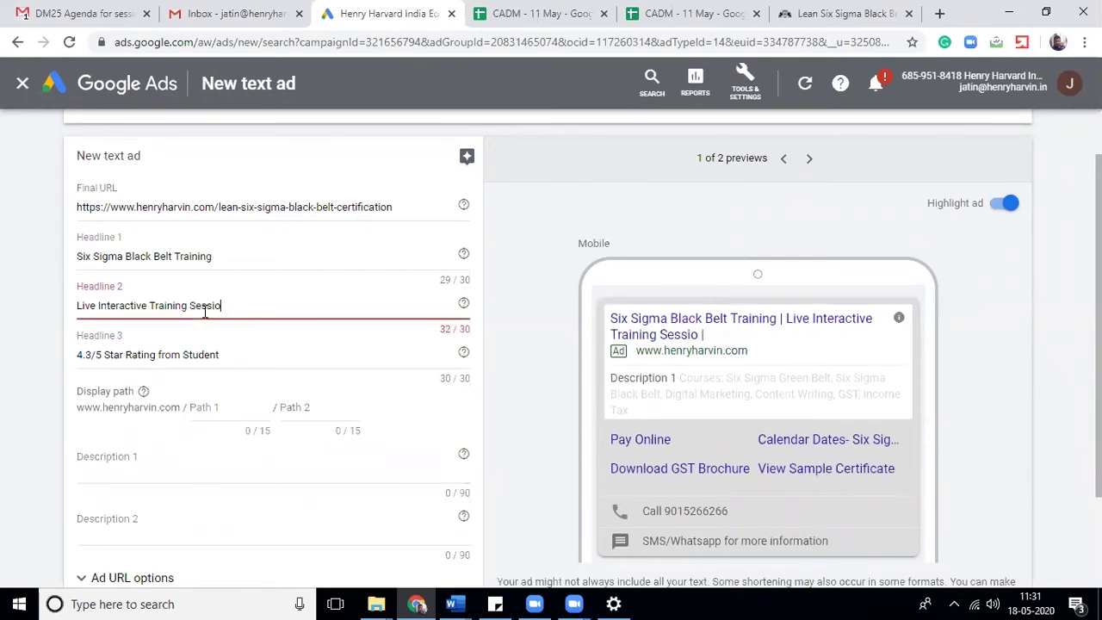
type("n")
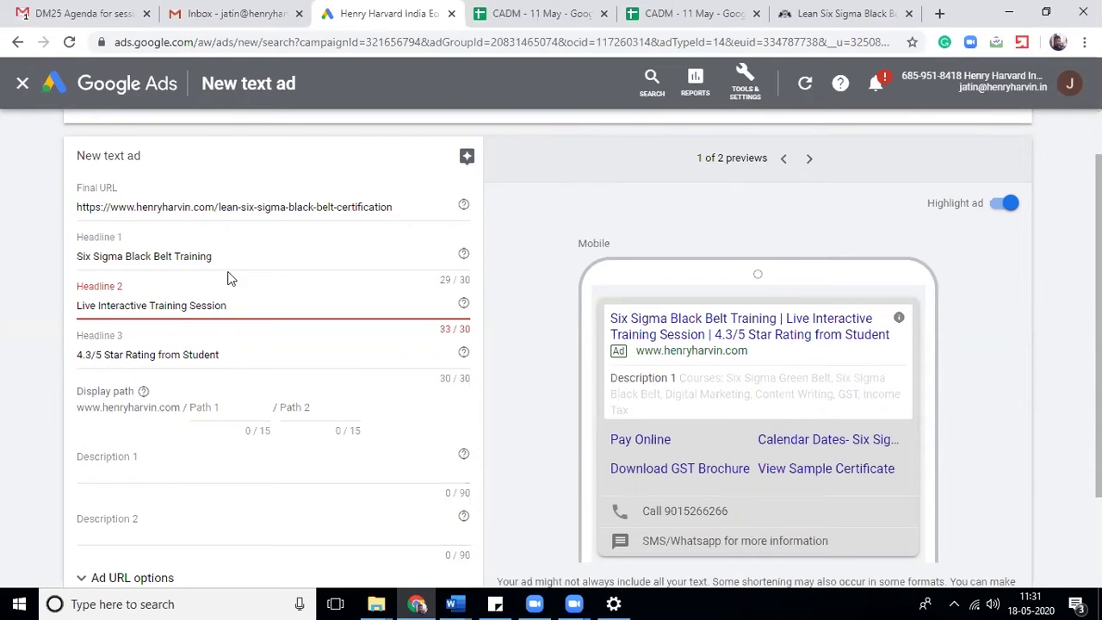
left_click(254, 258)
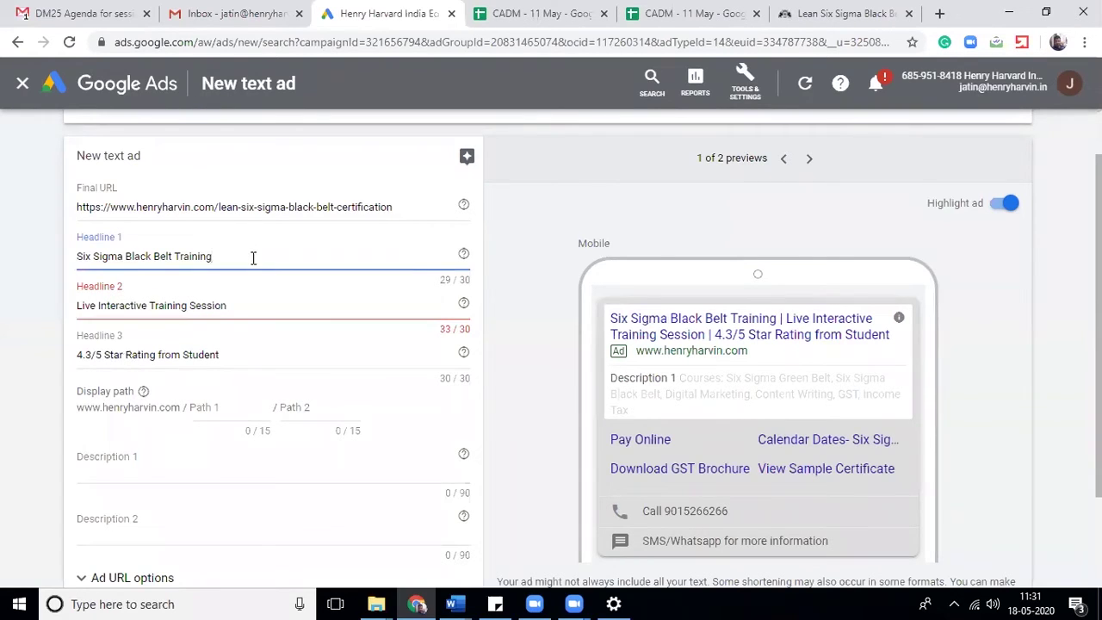
triple_click(227, 306)
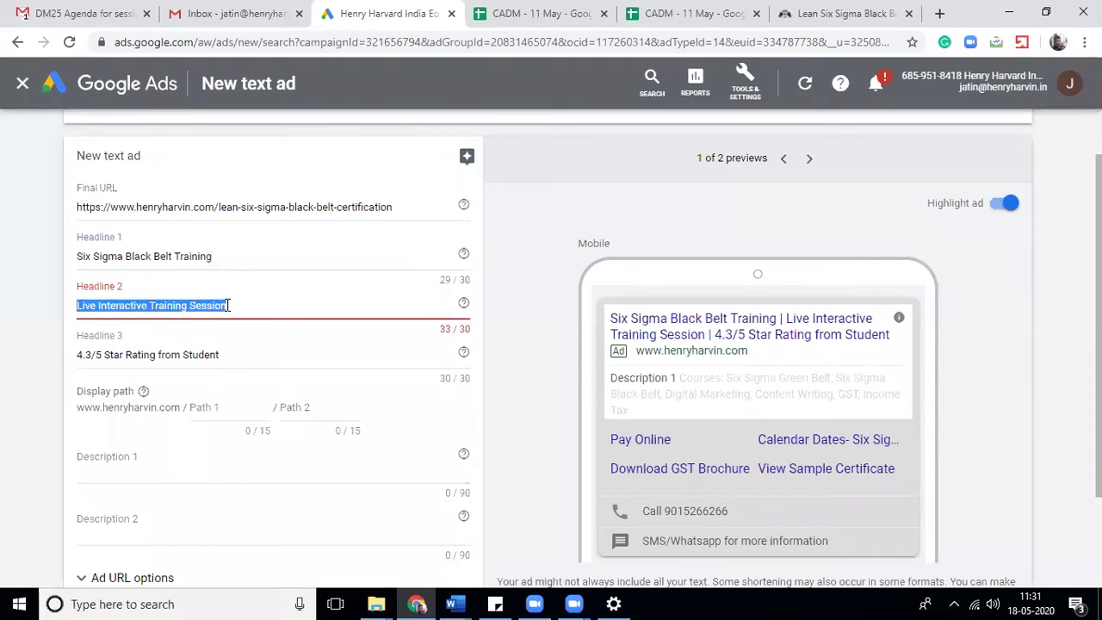
double_click(215, 354)
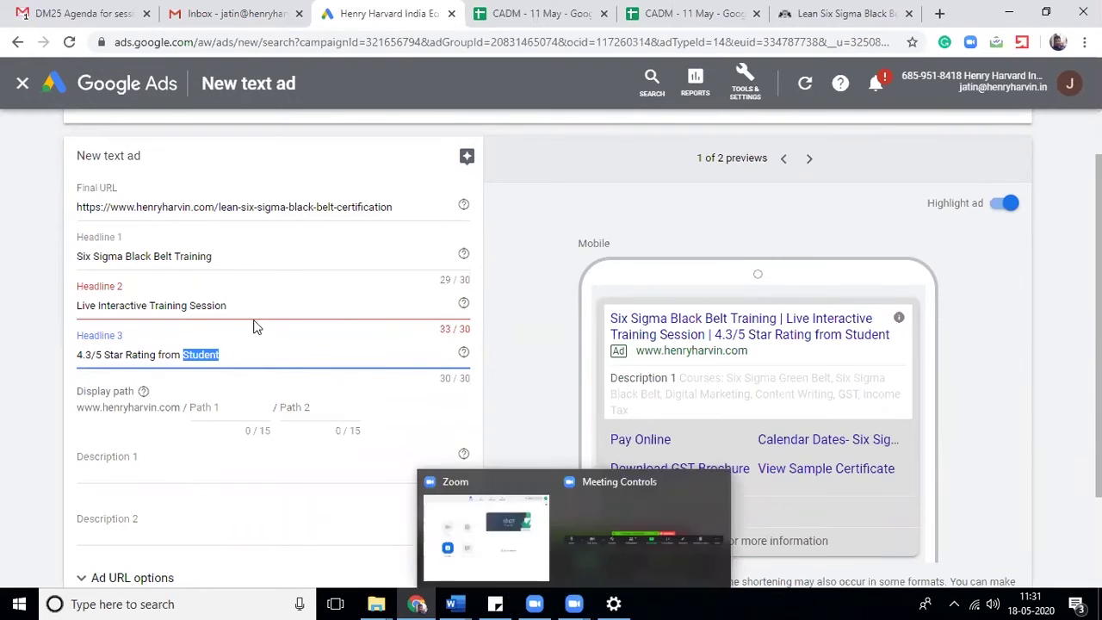
left_click(574, 603)
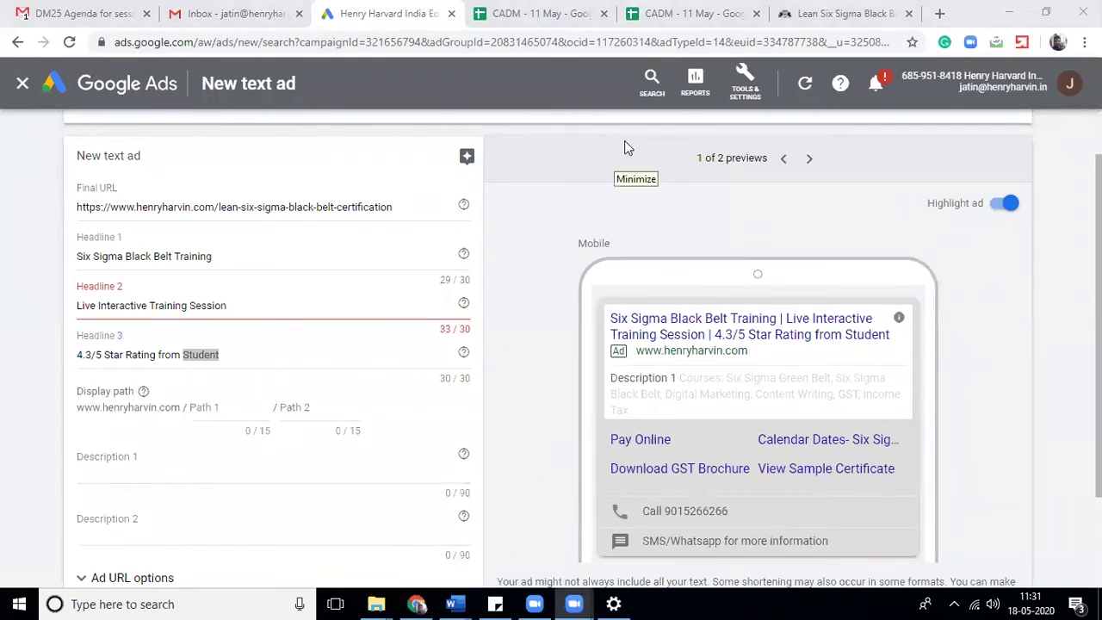
left_click(209, 307)
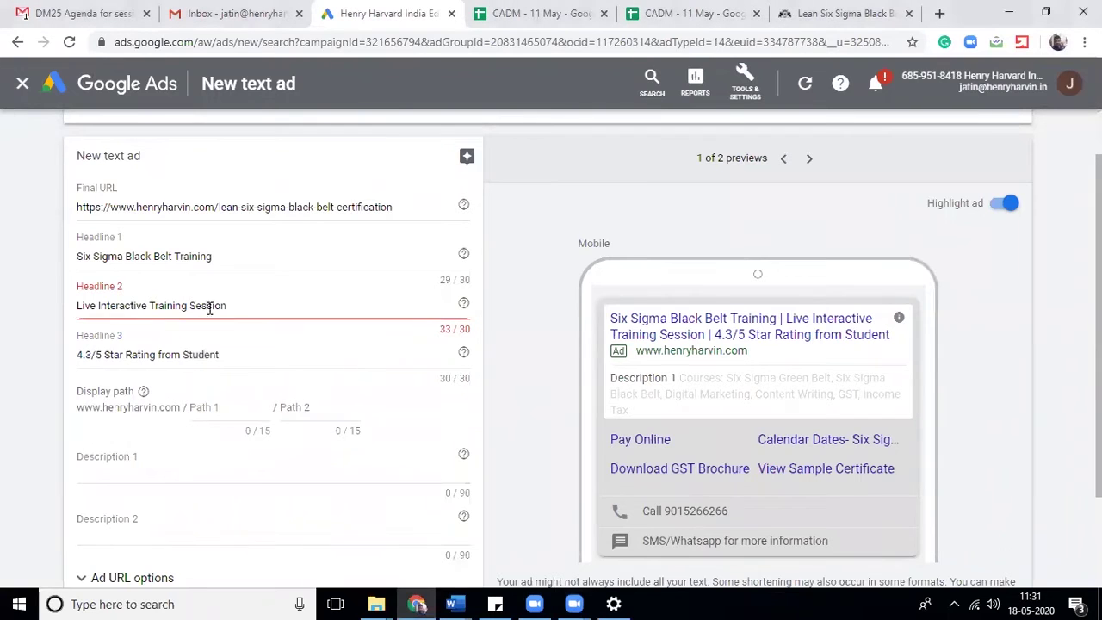
triple_click(209, 307)
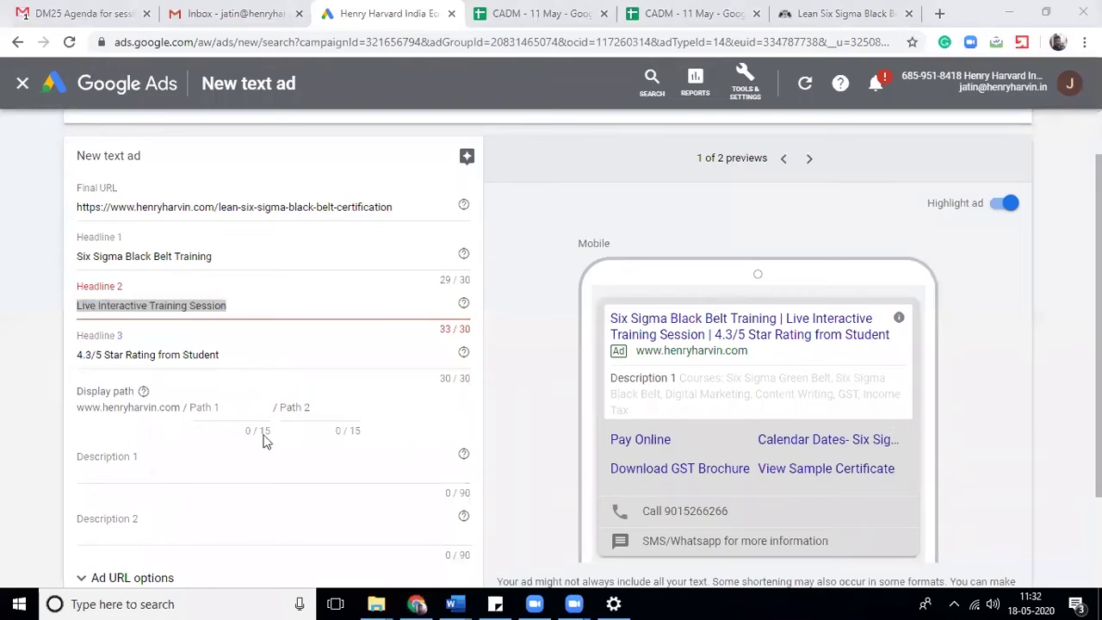
Enter a first draft of the display path: 'Six_Sigma' in Path 1, 'Black Belt' in Path 2
left_click(229, 401)
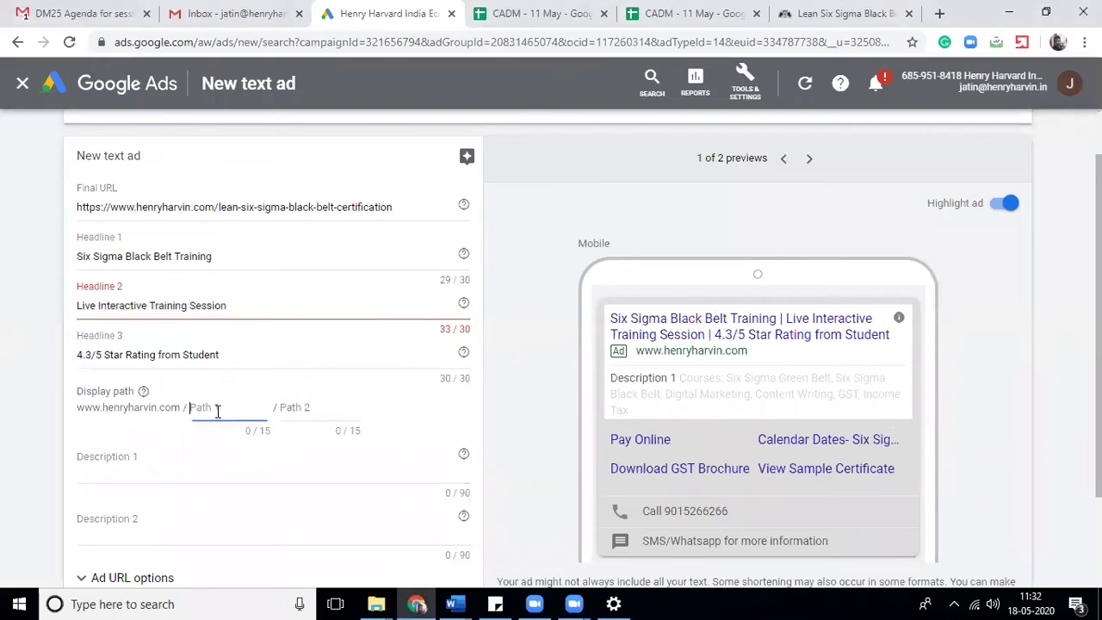
left_click(347, 422)
left_click(216, 401)
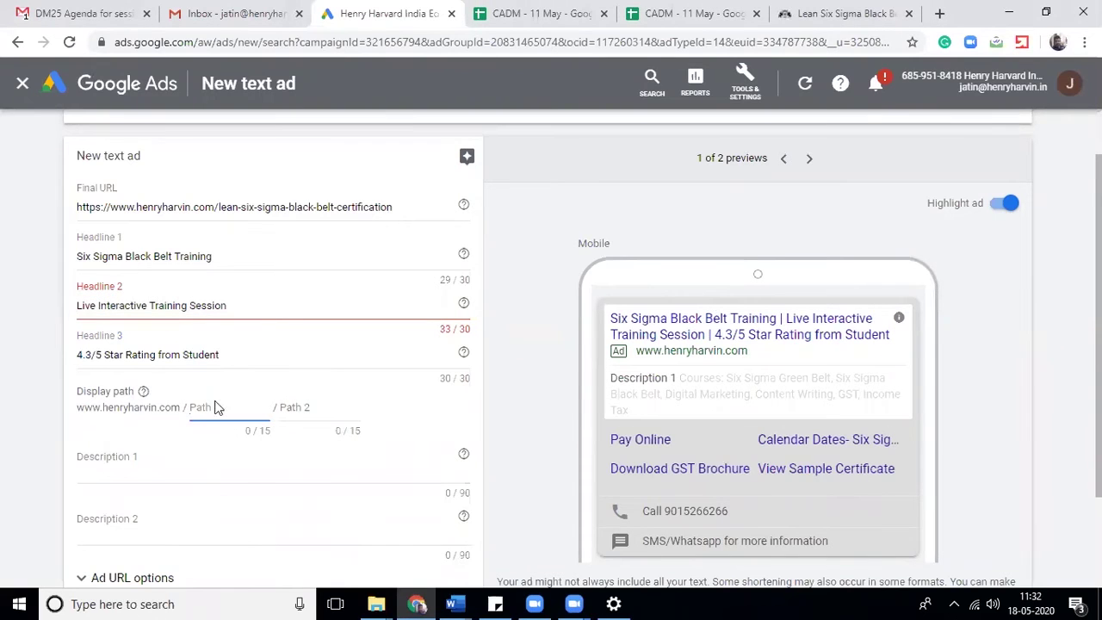
type("Six_Si")
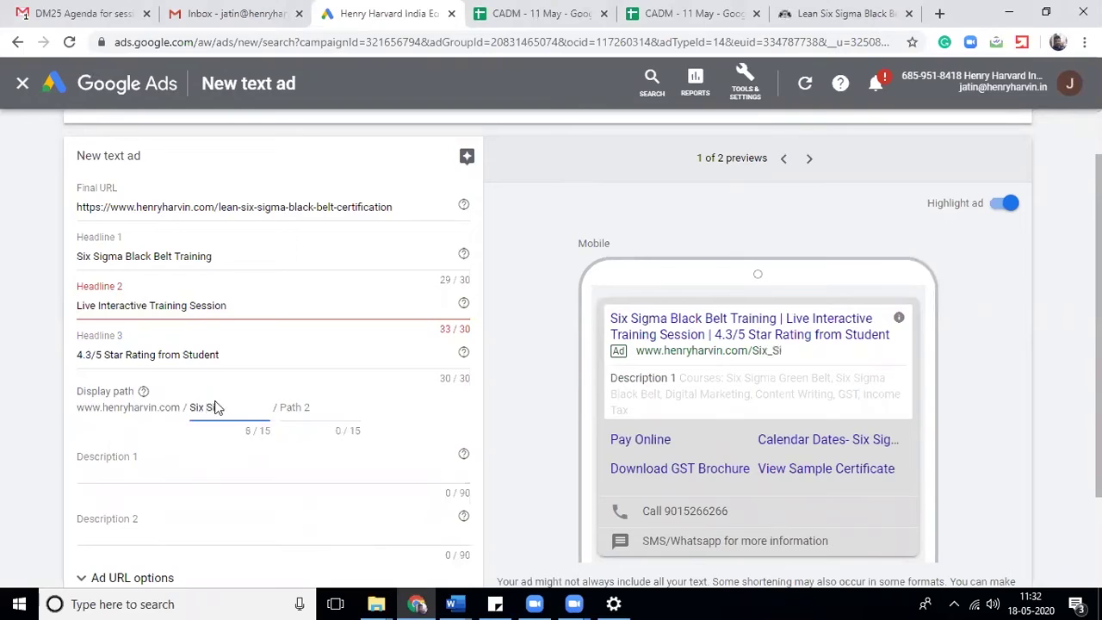
type("gm")
key("Tab")
type("Black")
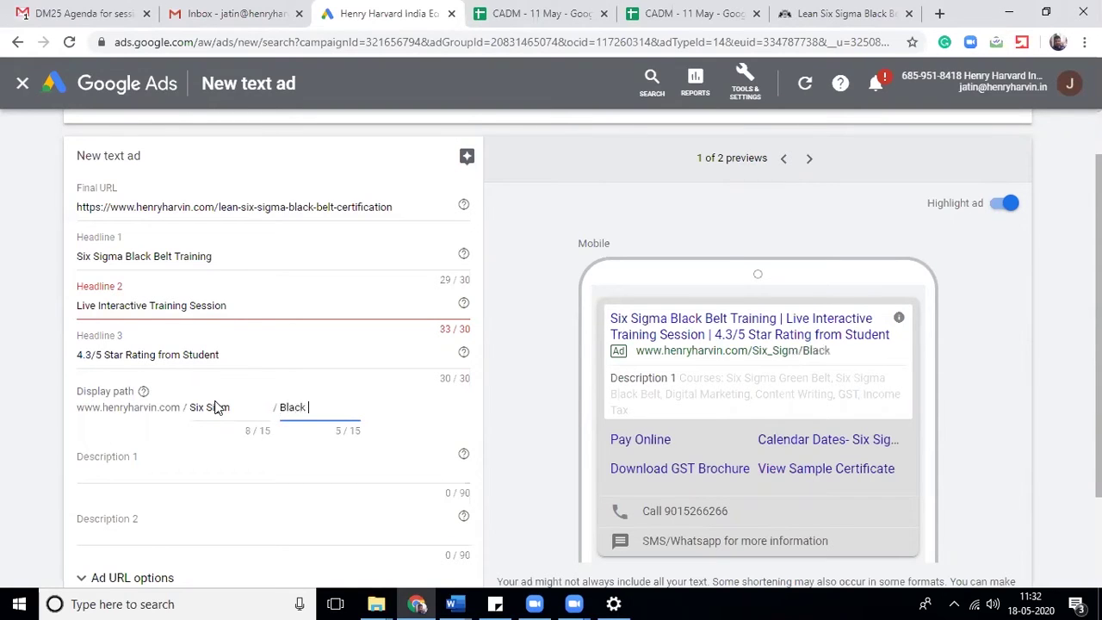
type(" Belt")
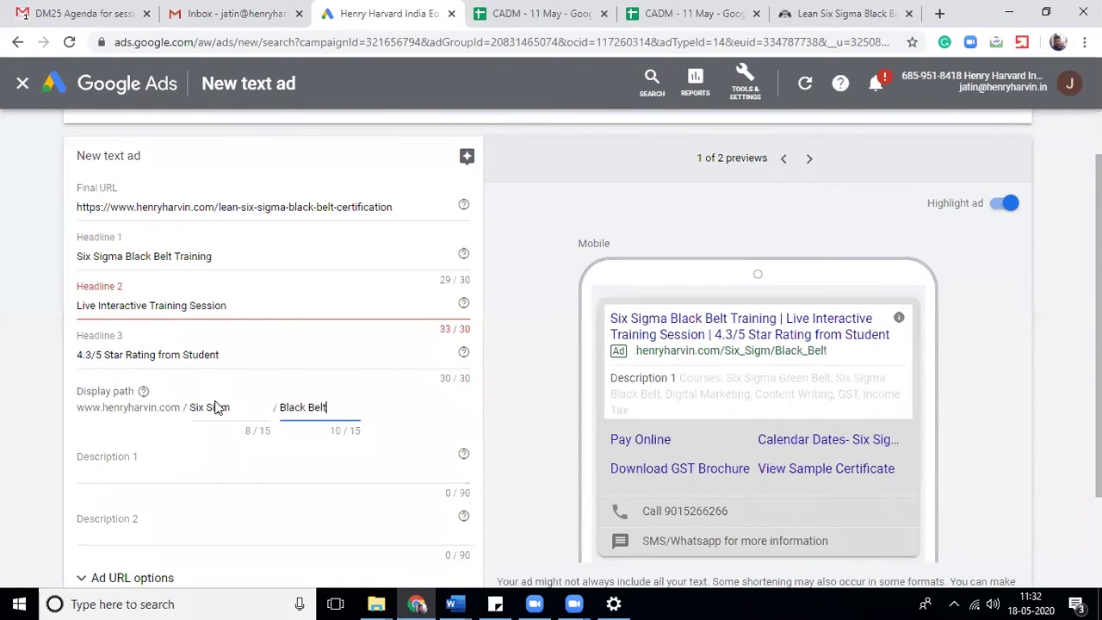
left_click(240, 411)
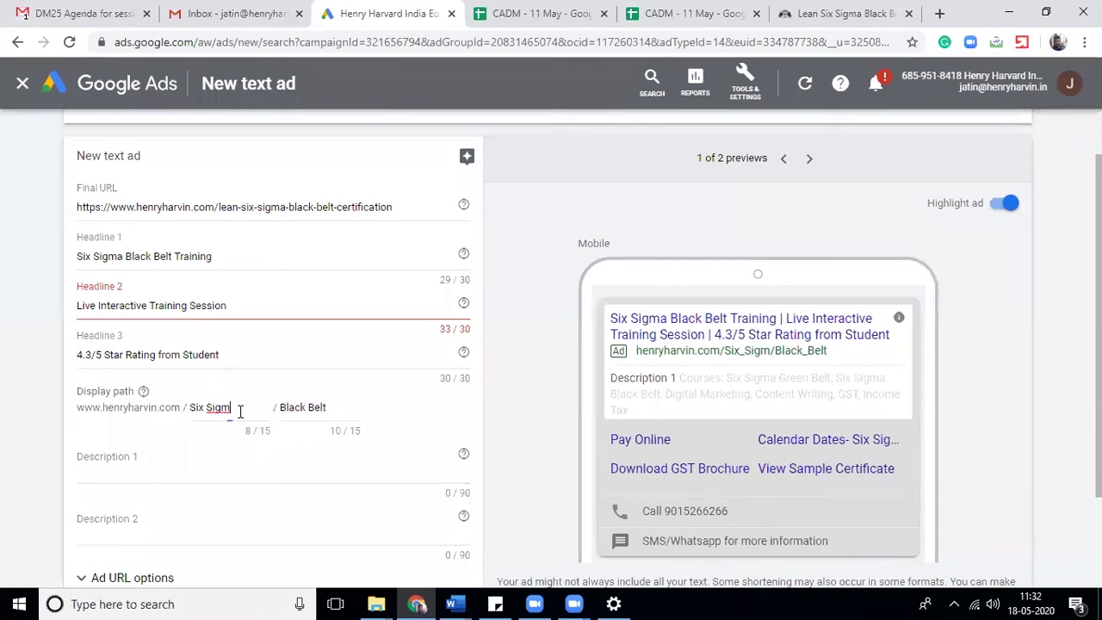
type("a")
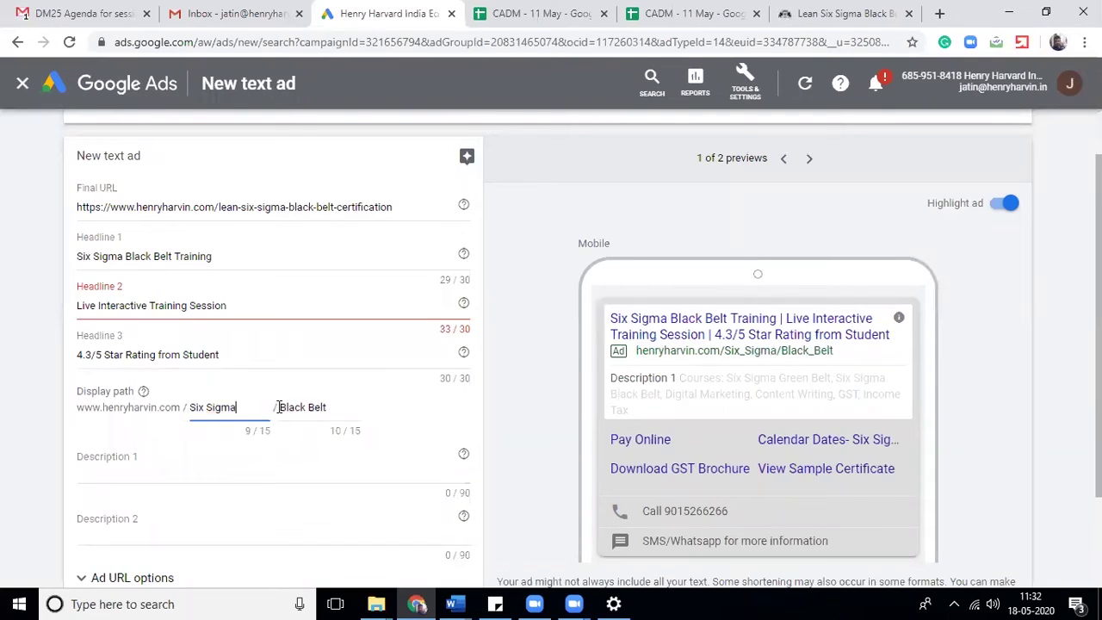
Move 'Black' into Path 1 and complete Path 2 as 'Belt Training'
left_click(279, 406)
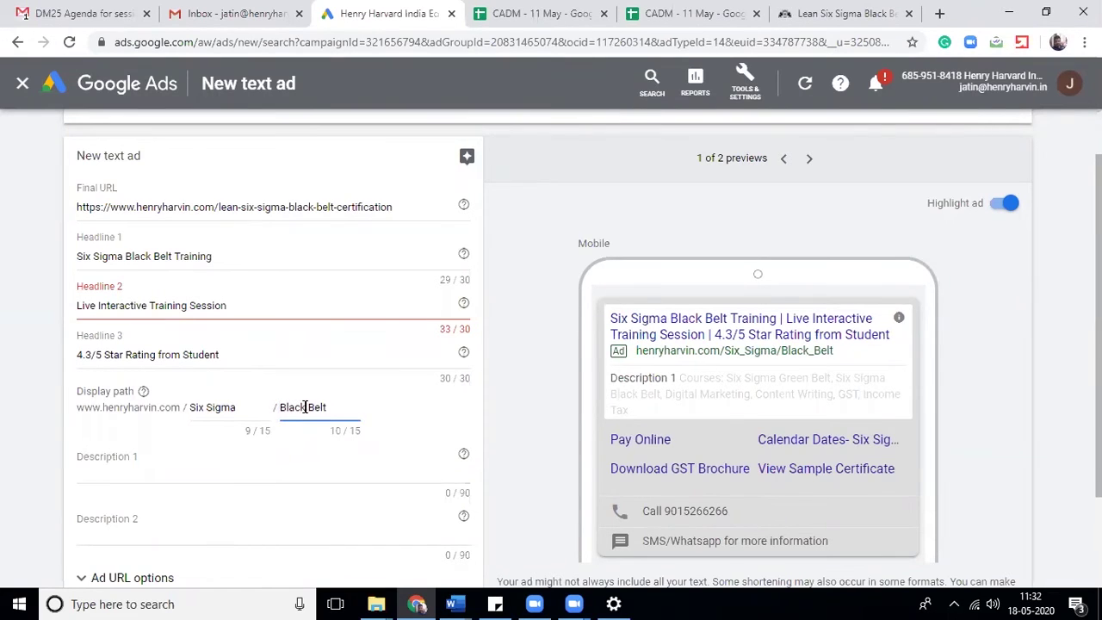
double_click(285, 400)
key("BackSpace")
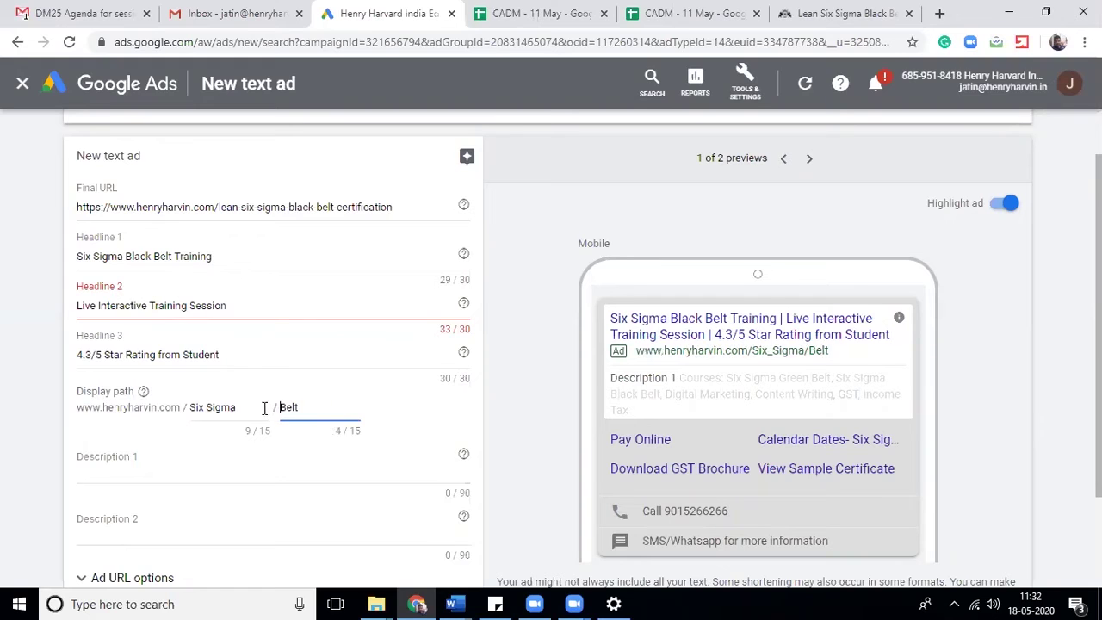
left_click(256, 408)
type("Black")
left_click(320, 410)
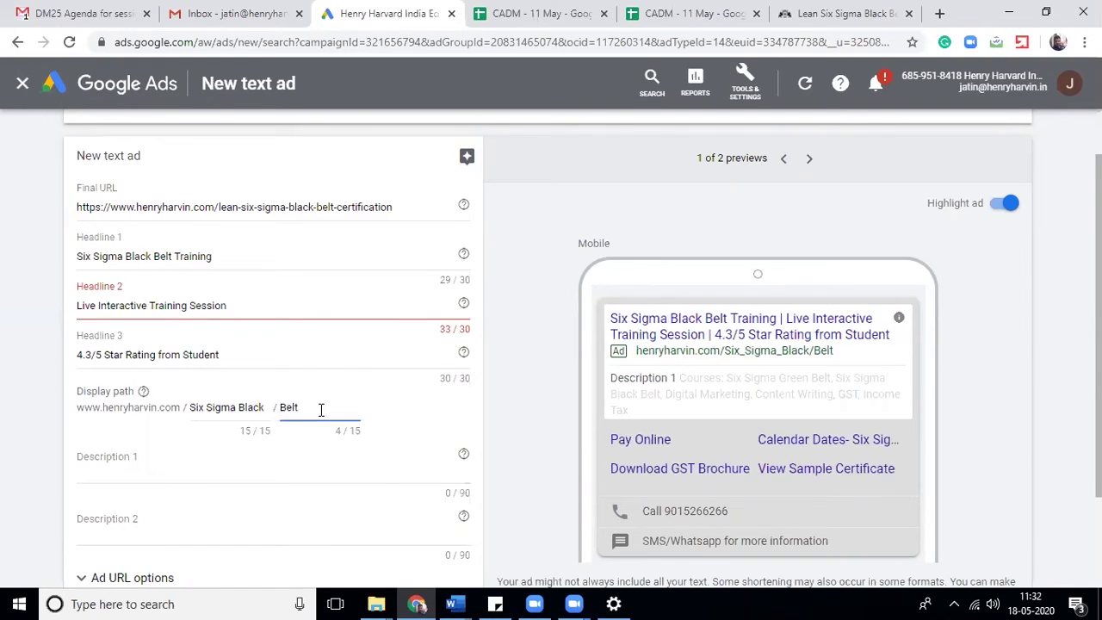
type(" Trainin")
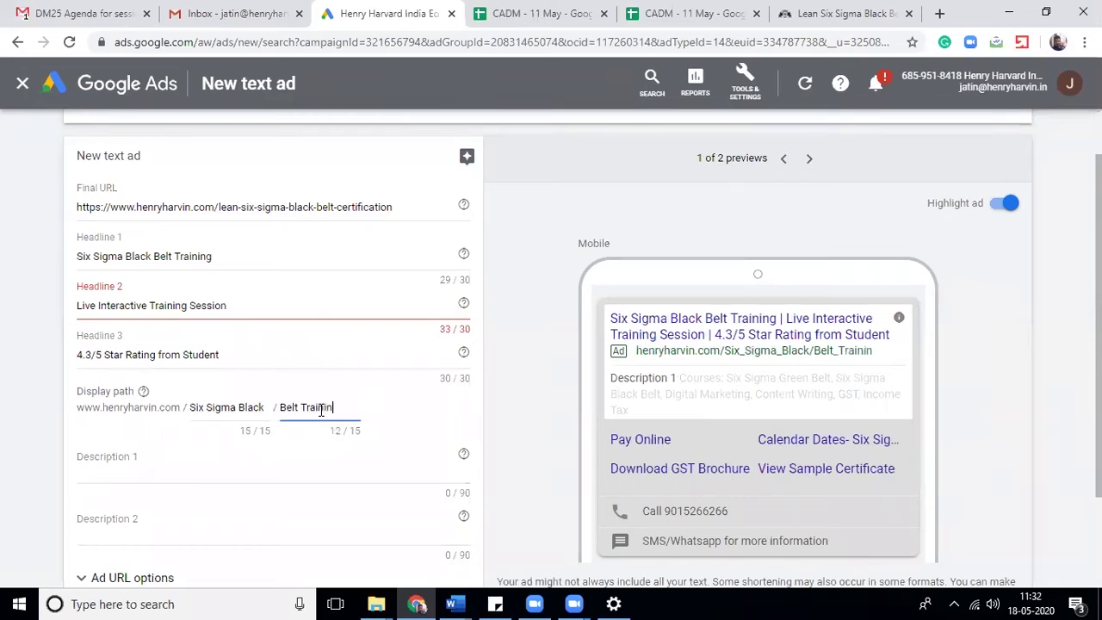
type("g")
left_click(351, 454)
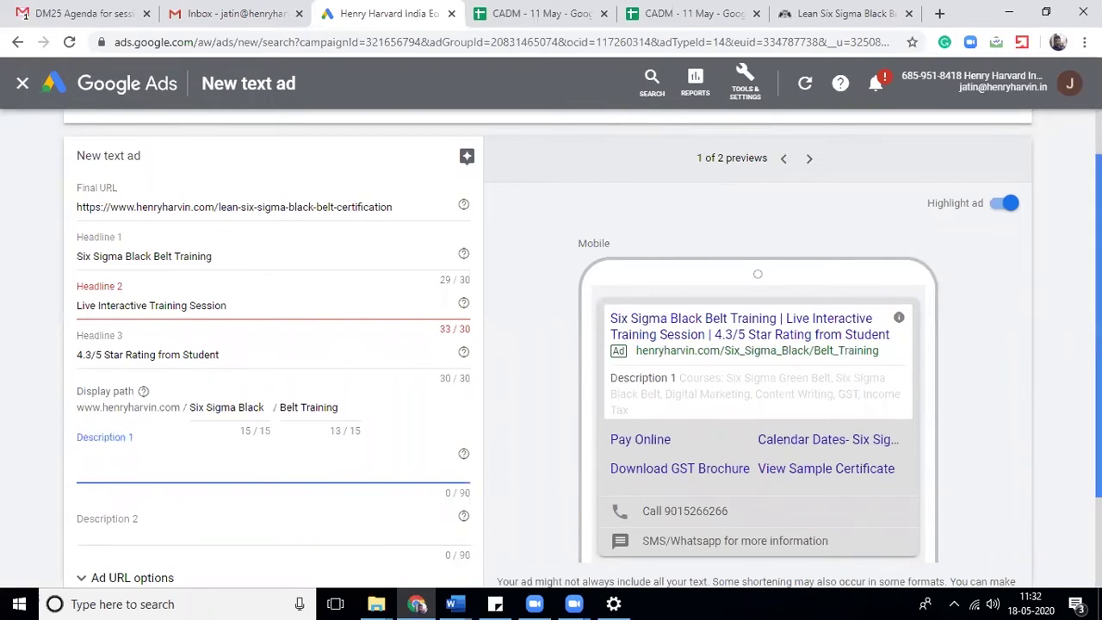
Scroll down the ad form toward the empty Description 1
scroll(1059, 276, "down", 1)
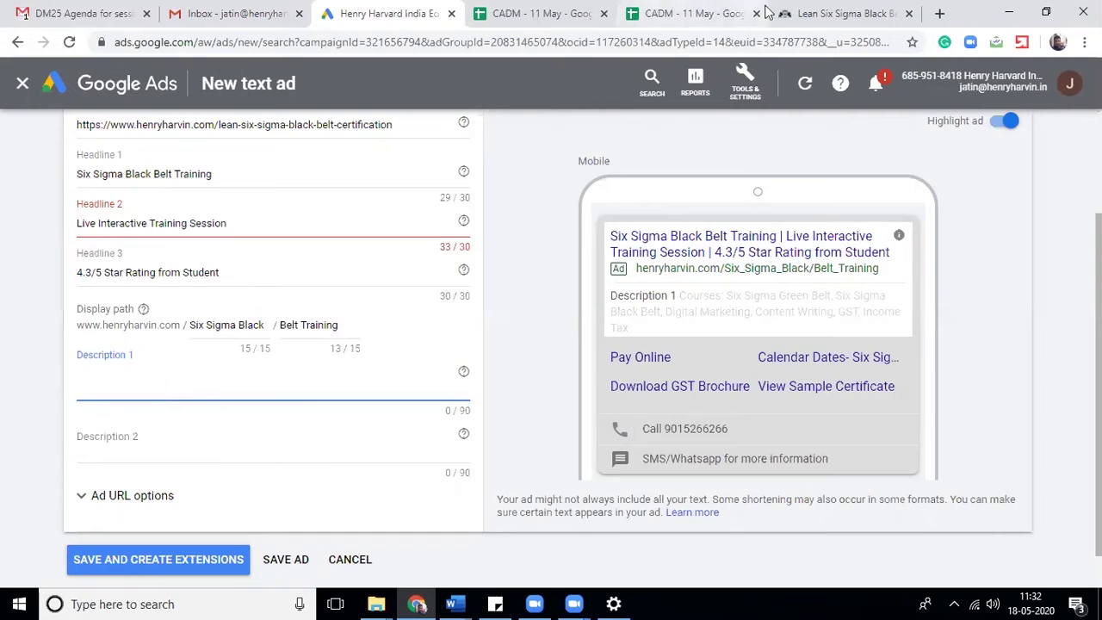
Browse the Lean Six Sigma course page for usable summary text and Key Features
left_click(827, 13)
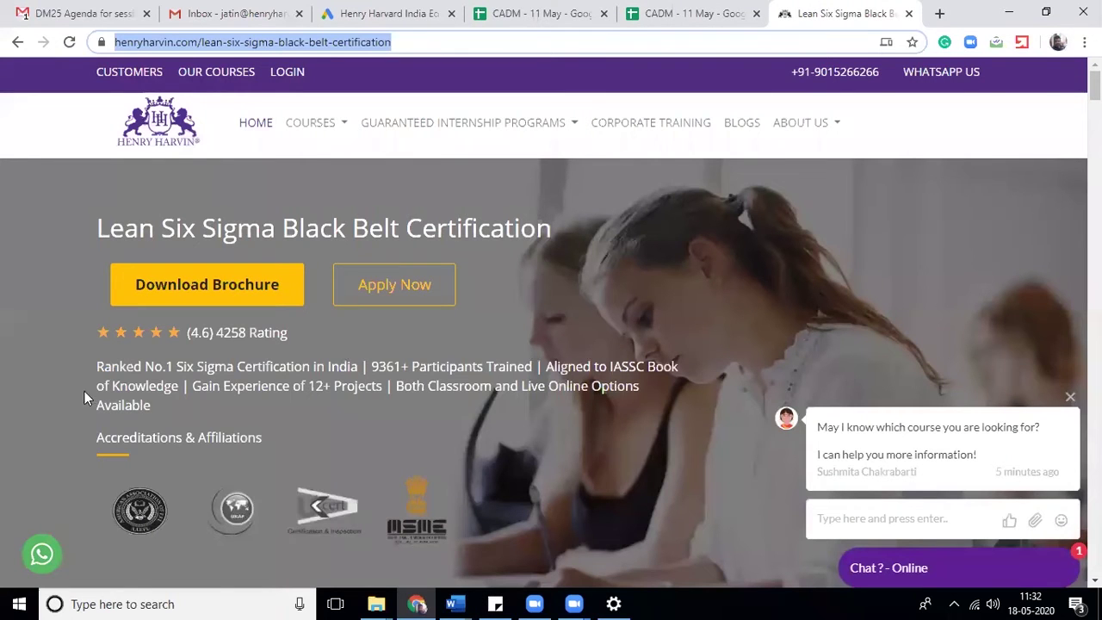
double_click(152, 369)
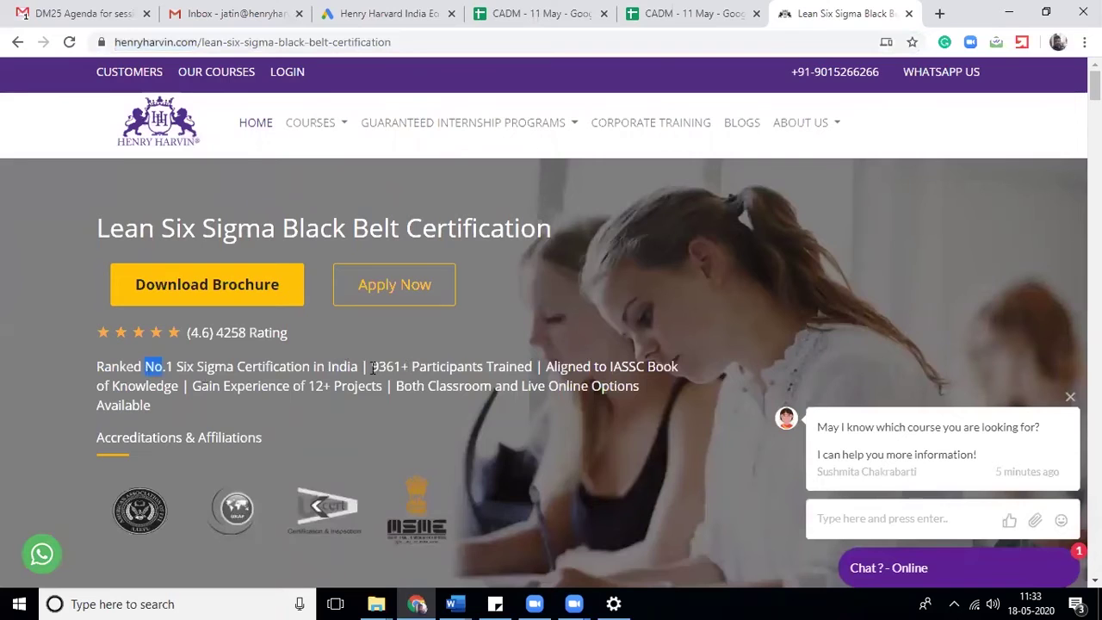
left_click_drag(371, 367, 685, 373)
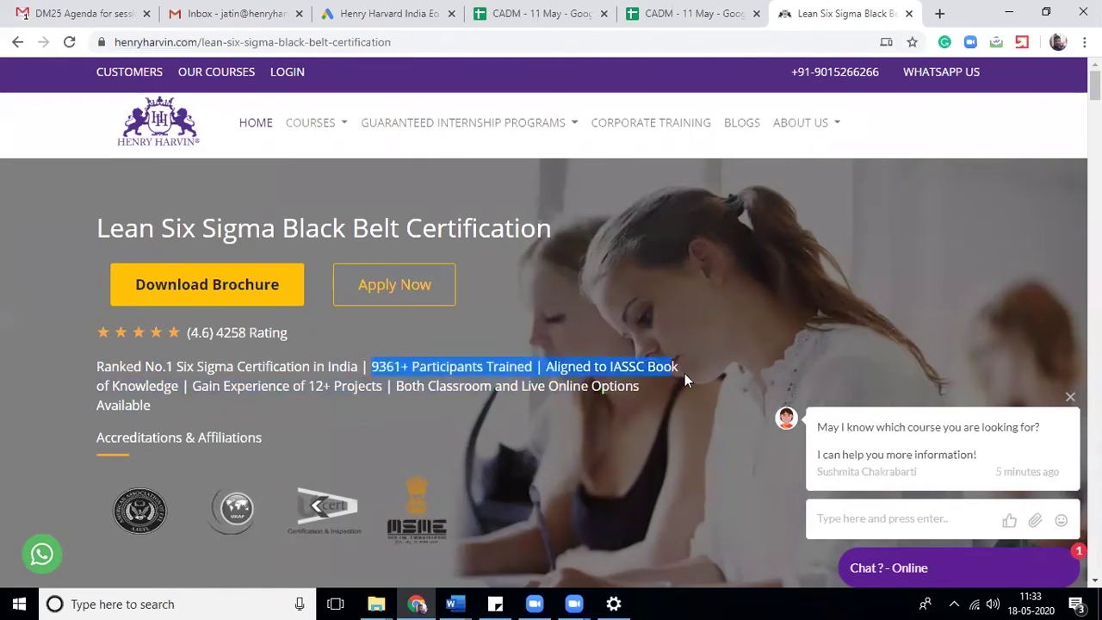
left_click(684, 373)
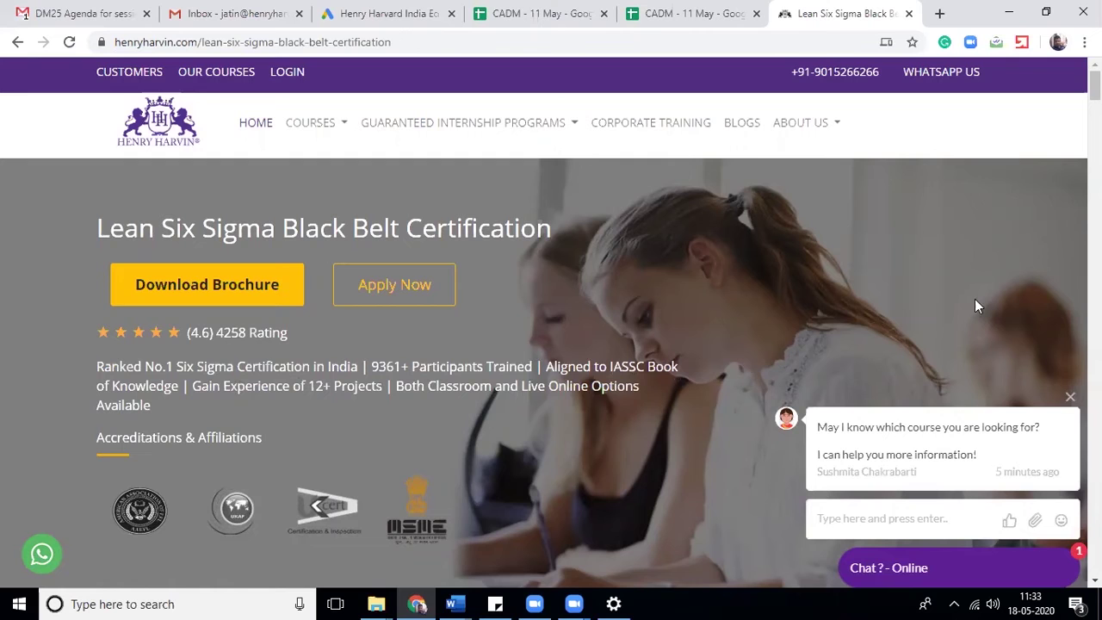
key("Down")
key("Down")
key("Down")
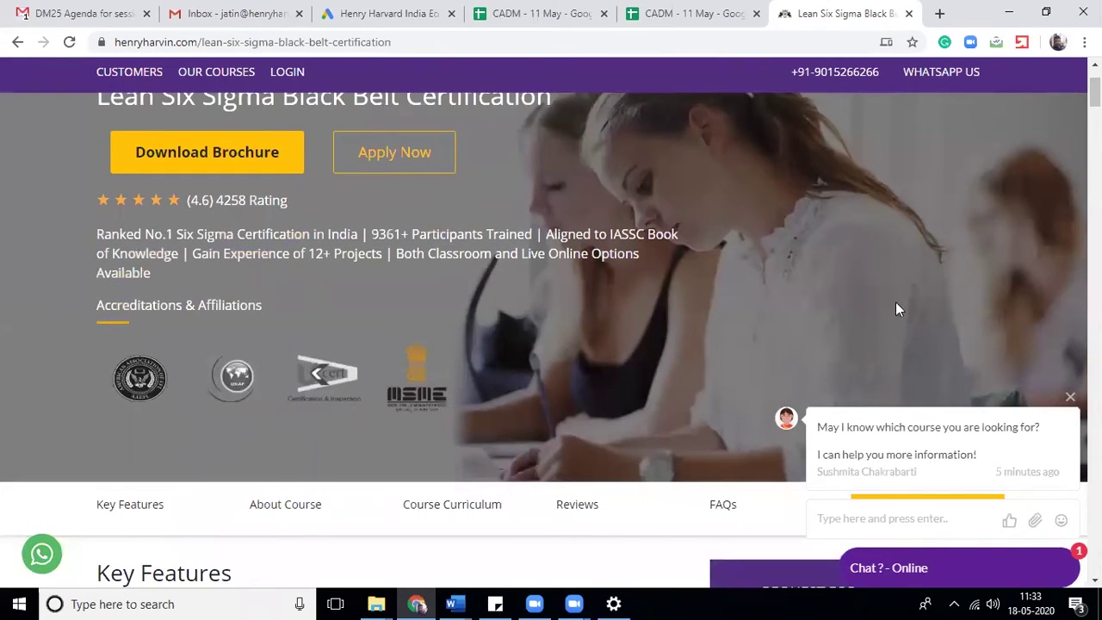
key("Page_Down")
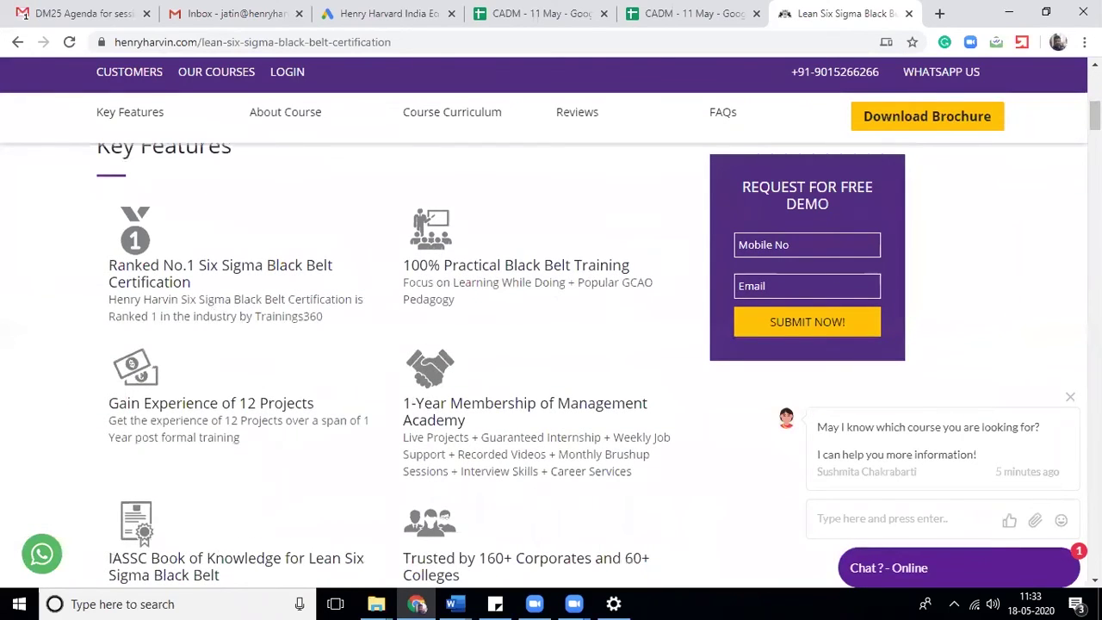
scroll(1065, 158, "down", 4)
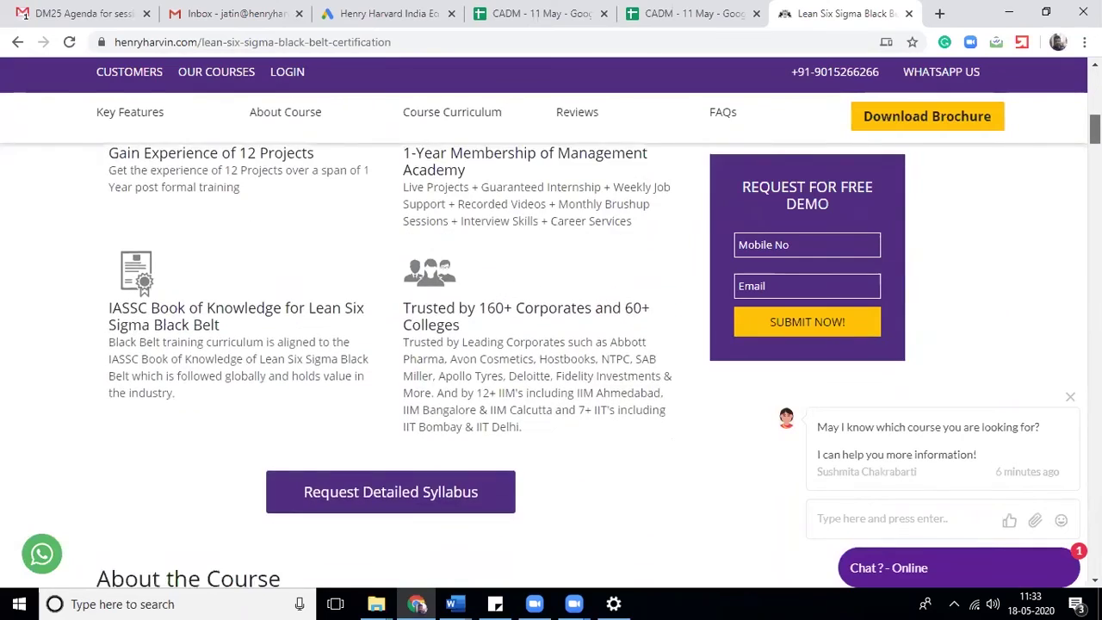
scroll(551, 344, "down", 5)
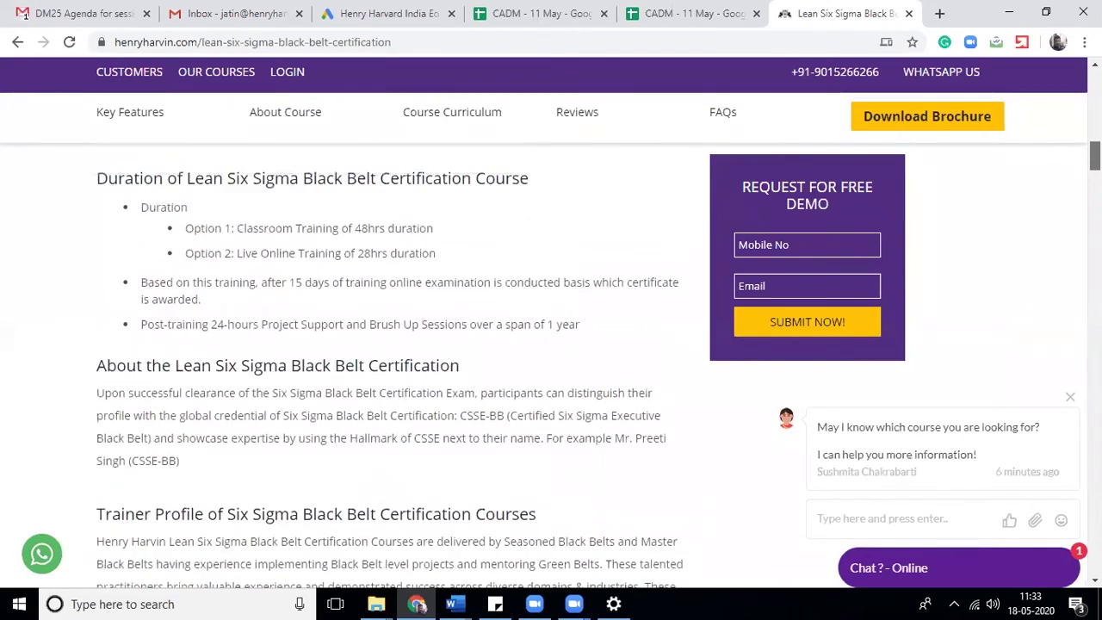
scroll(551, 345, "down", 5)
scroll(551, 344, "up", 1)
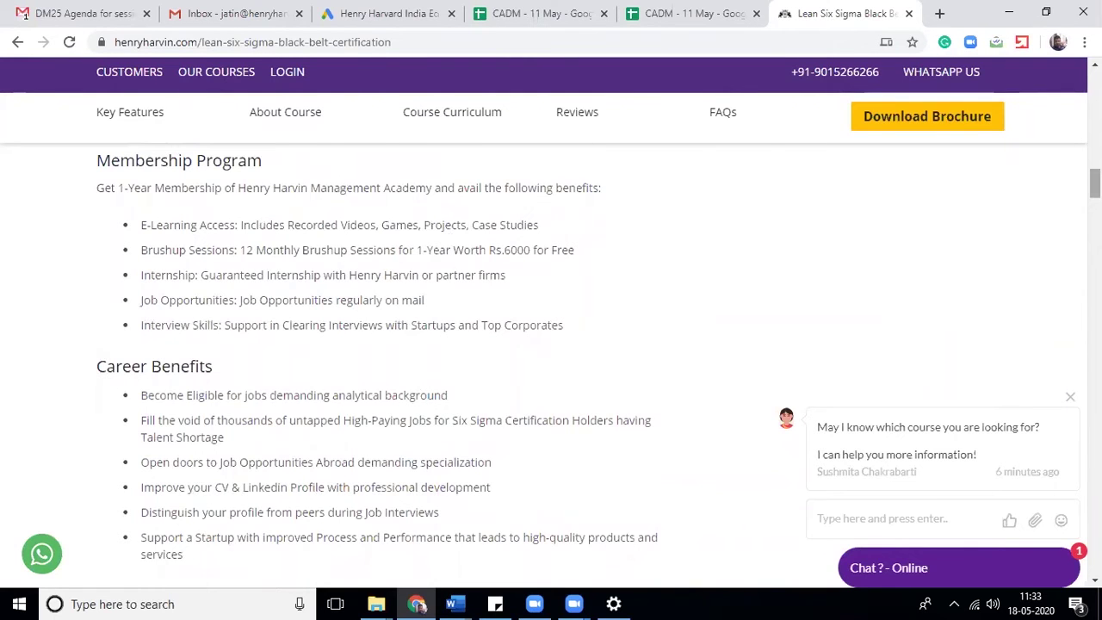
Copy the 'Ranked No.1 Six Sigma Certification in India' summary into Description 1
left_click_drag(1094, 183, 1095, 545)
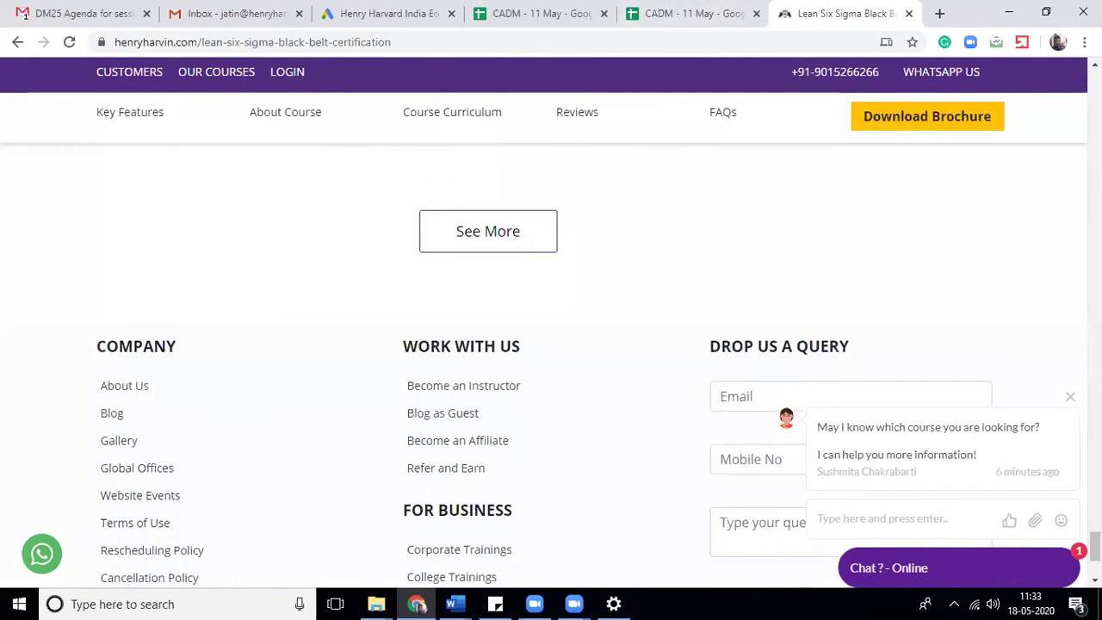
scroll(1032, 196, "up", 4)
scroll(1032, 196, "up", 5)
scroll(1032, 196, "up", 5)
scroll(1031, 197, "up", 5)
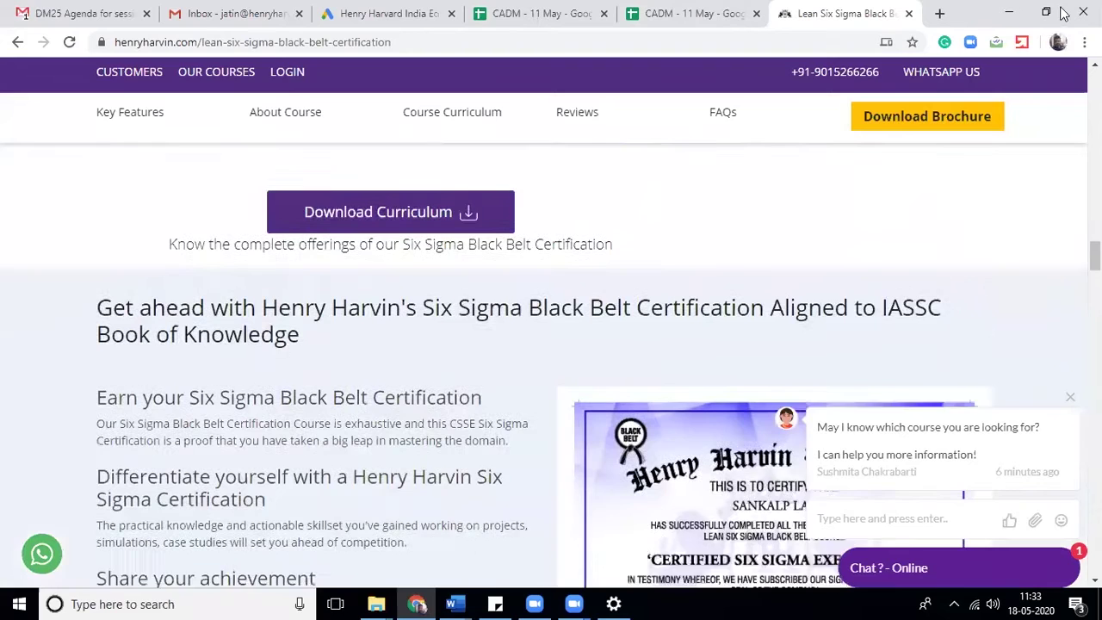
scroll(1032, 197, "up", 5)
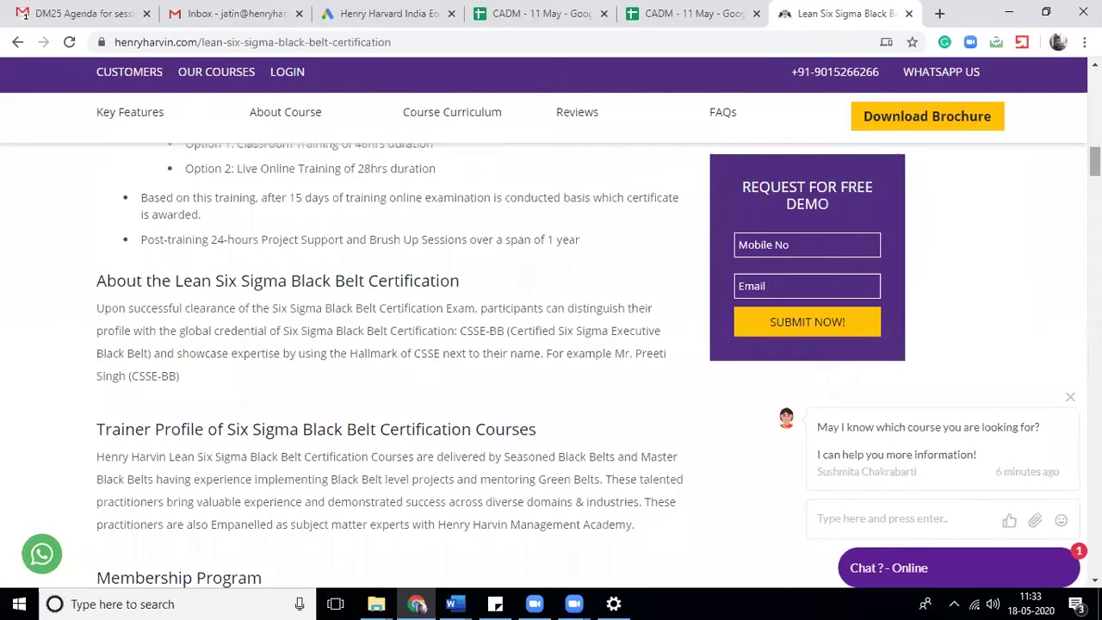
key("Home")
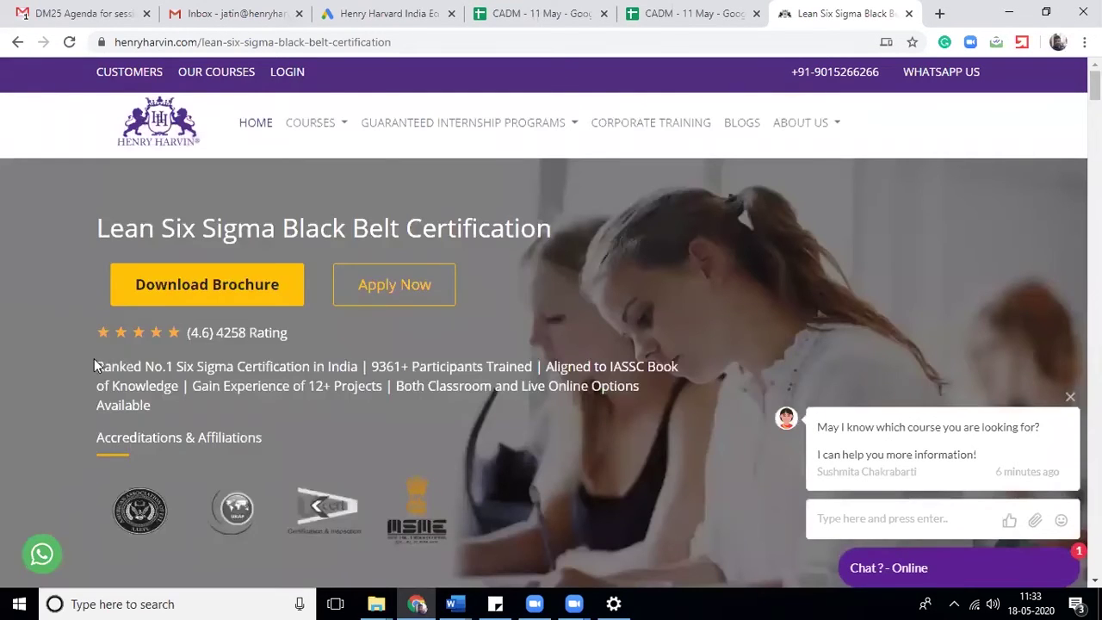
mouse_move(96, 362)
left_mouse_down()
mouse_move(142, 392)
mouse_move(151, 416)
left_mouse_up()
key("ctrl+c")
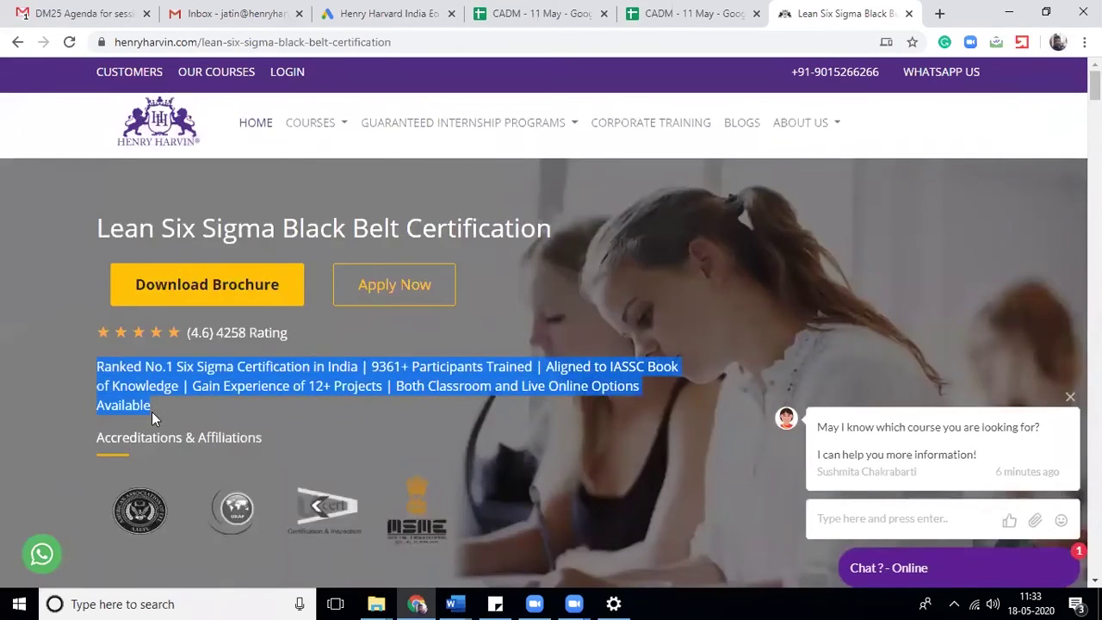
left_click(435, 8)
key("ctrl+v")
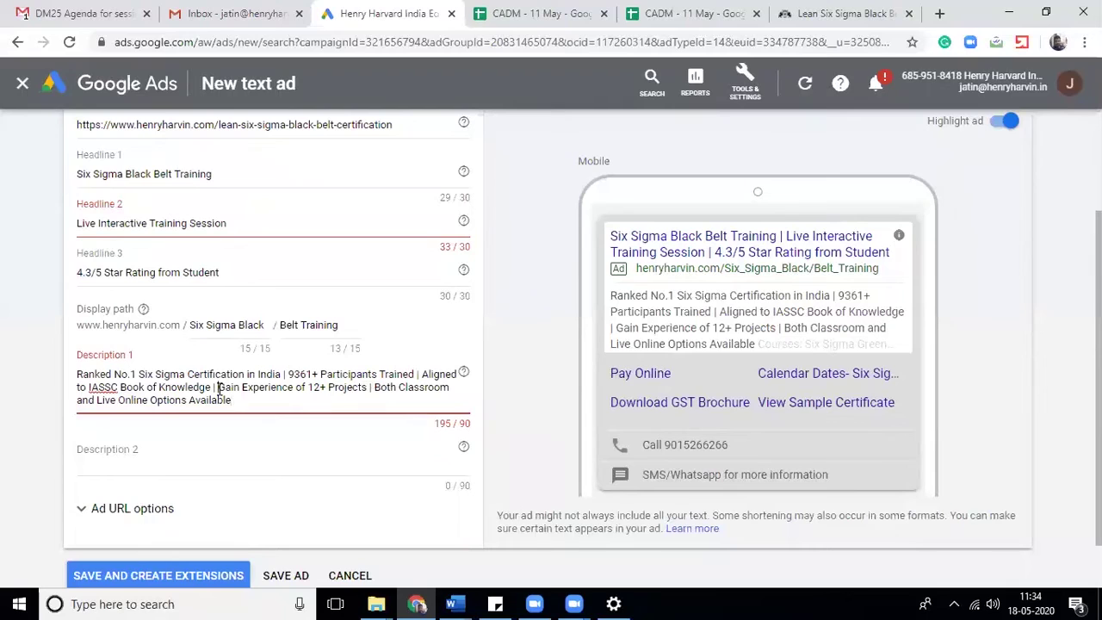
Move the overflowing second half of Description 1 into Description 2
left_click_drag(219, 390, 278, 422)
key("ctrl+c")
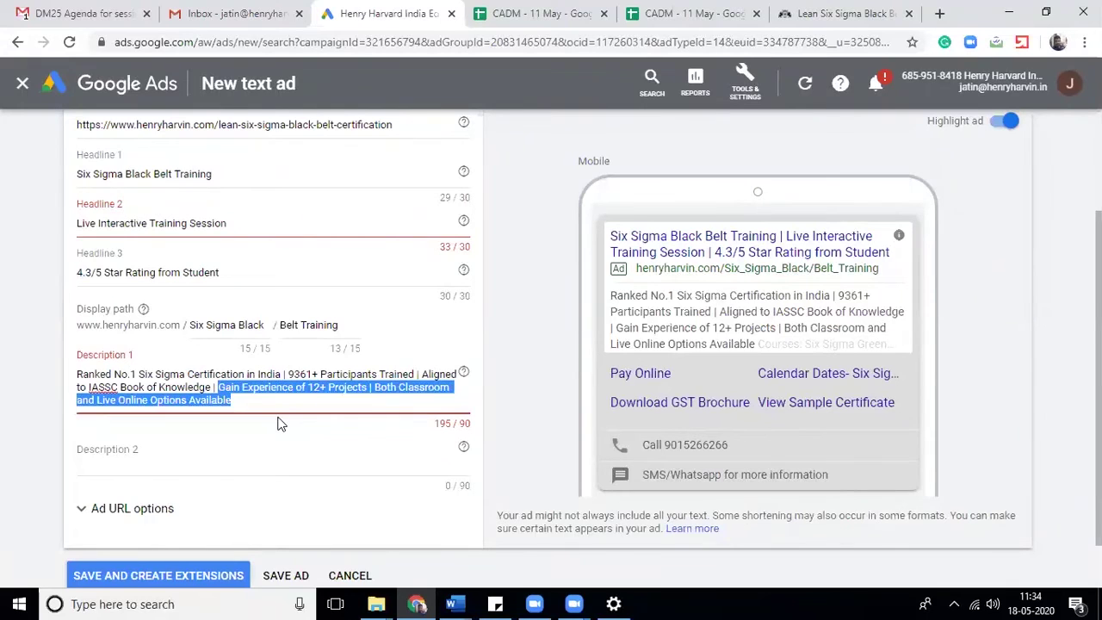
key("BackSpace")
left_click(250, 434)
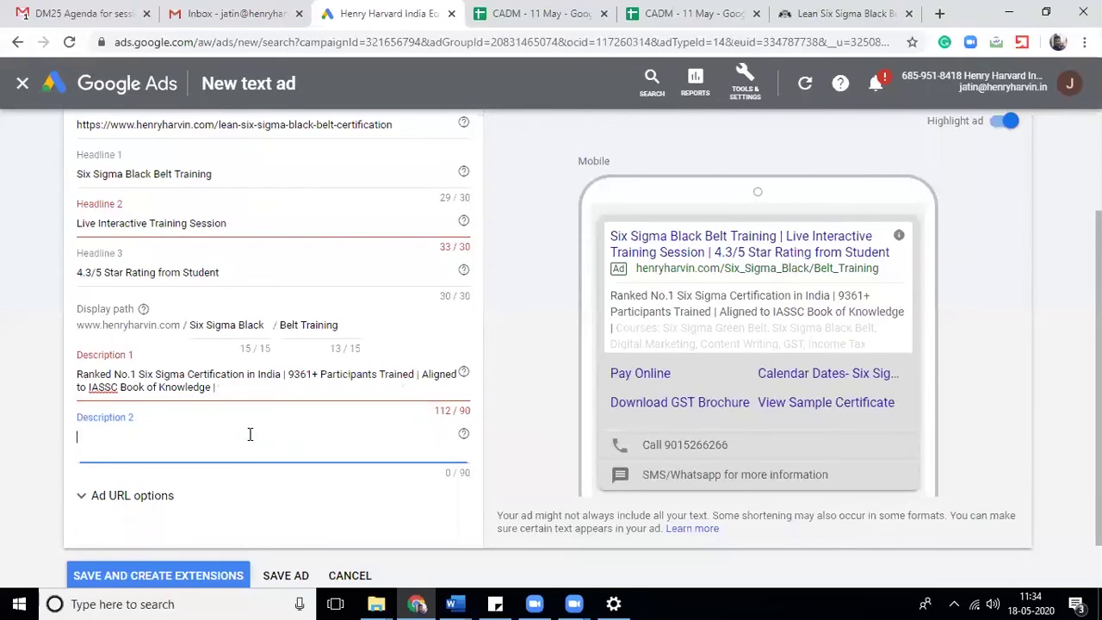
key("ctrl+v")
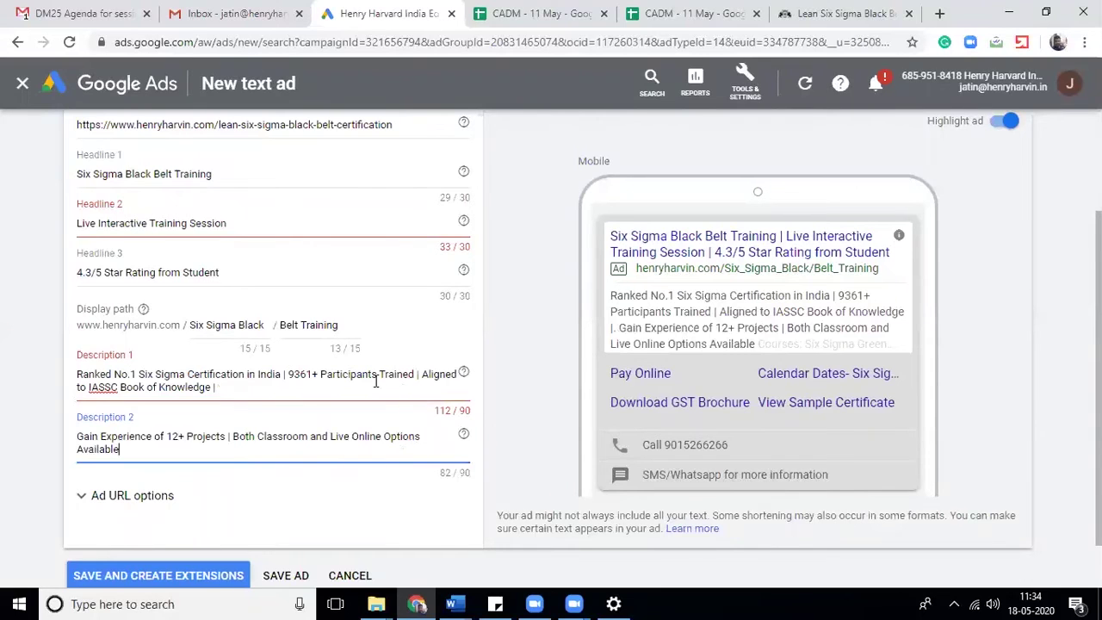
Trim Description 1 to '9361+ Participants Trained | Aligned to IASSC Book of Knowledge' (63/90)
left_click(286, 374)
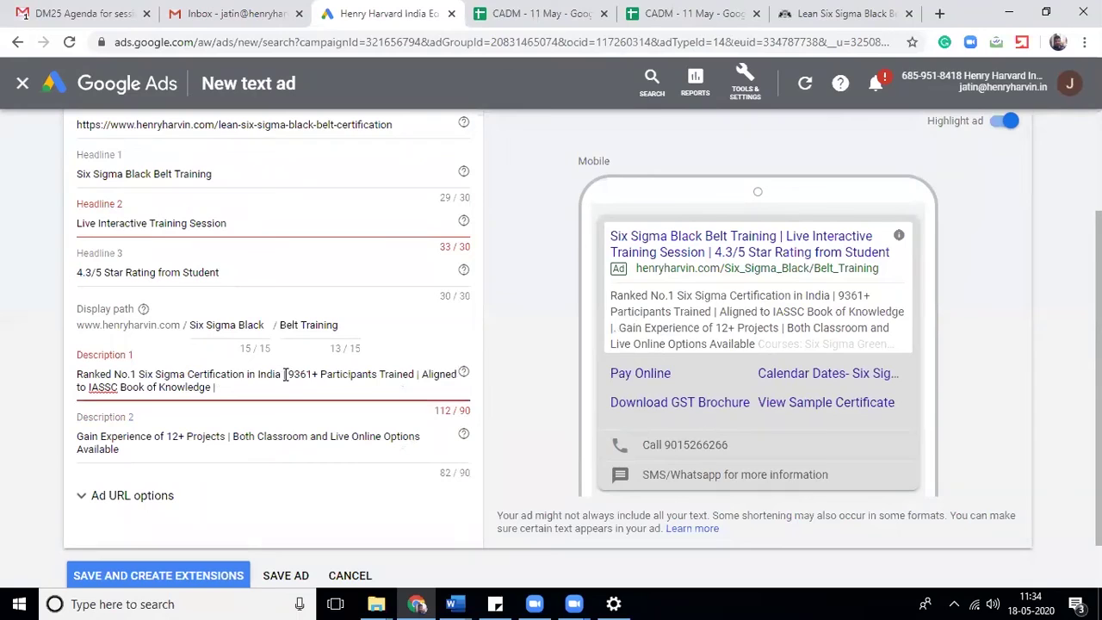
left_click_drag(286, 375, 2, 357)
key("BackSpace")
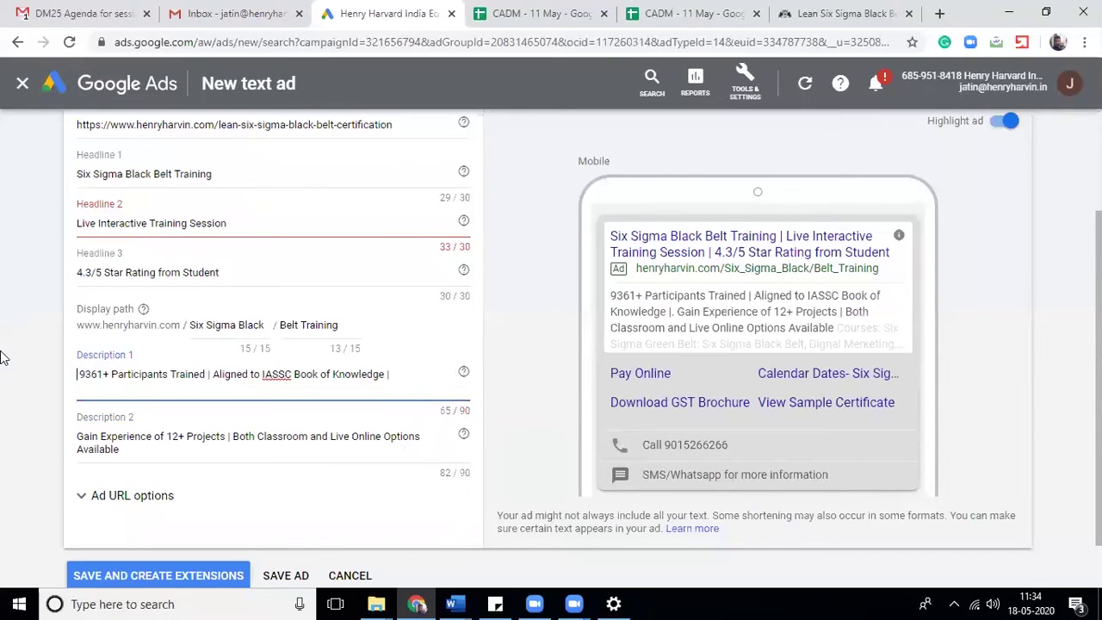
left_click(397, 374)
key("BackSpace")
key("BackSpace")
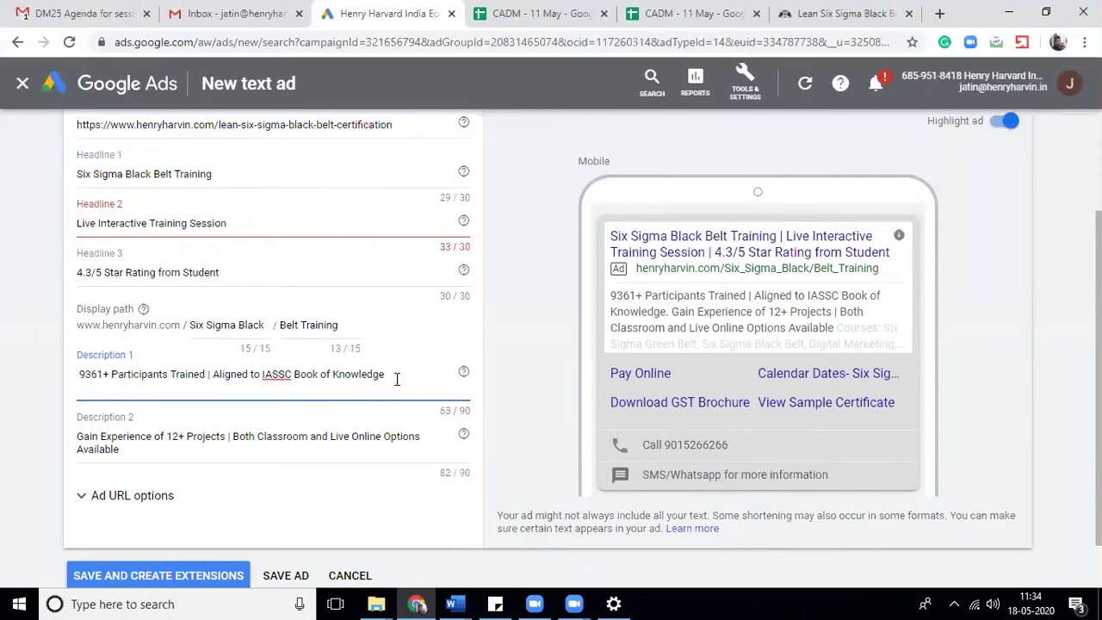
left_click(872, 7)
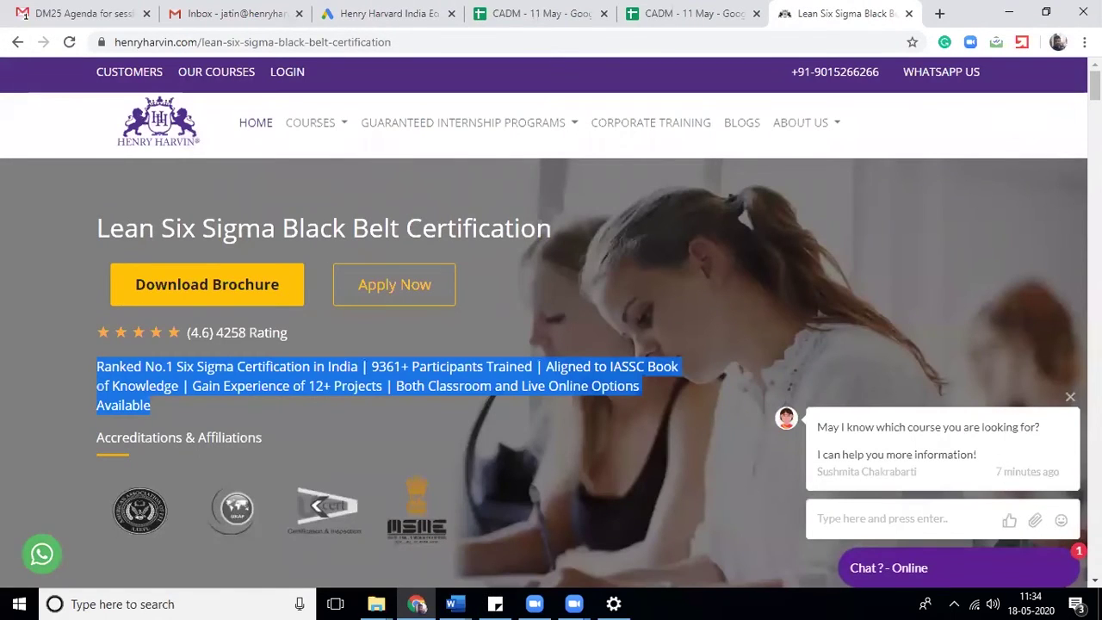
key("Page_Down")
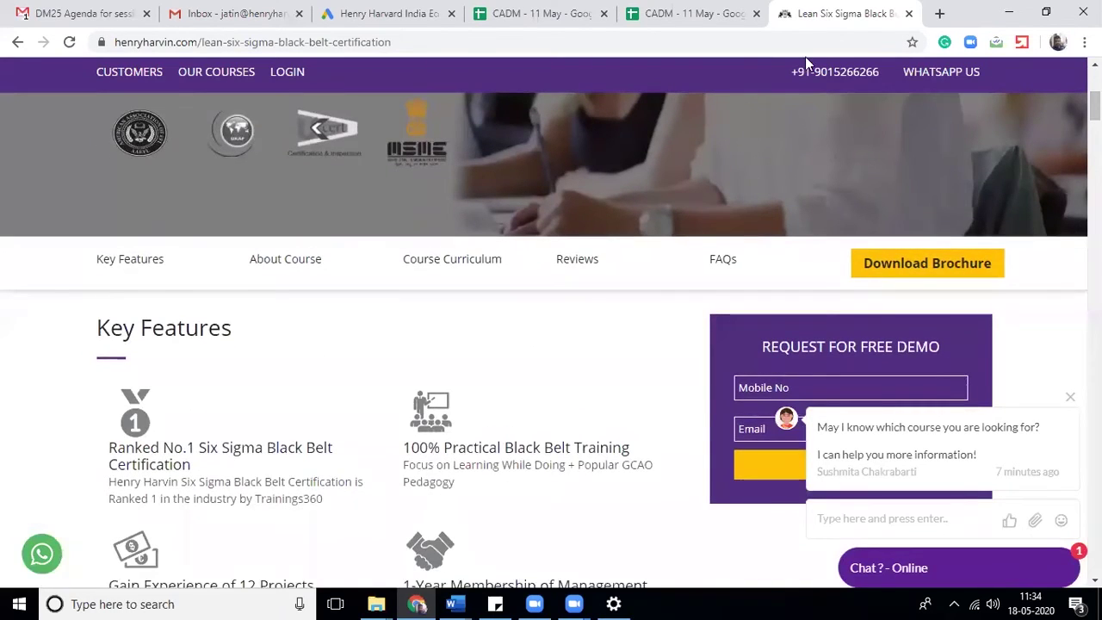
Glance at the CADM attendance sheet, then return to the New text ad form
left_click(696, 13)
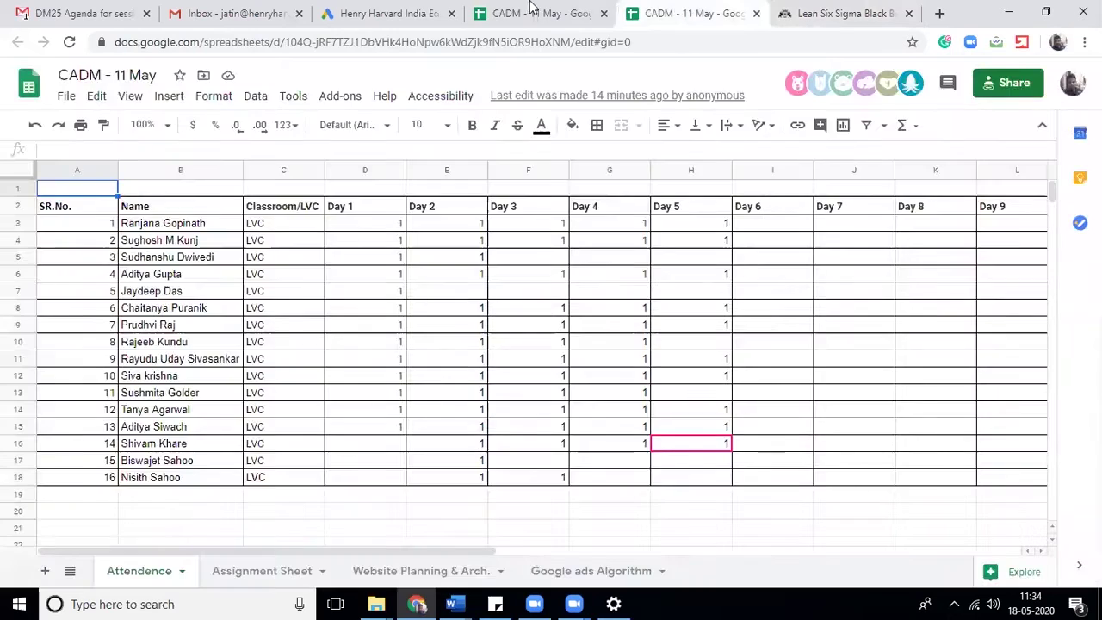
left_click(578, 13)
left_click(337, 10)
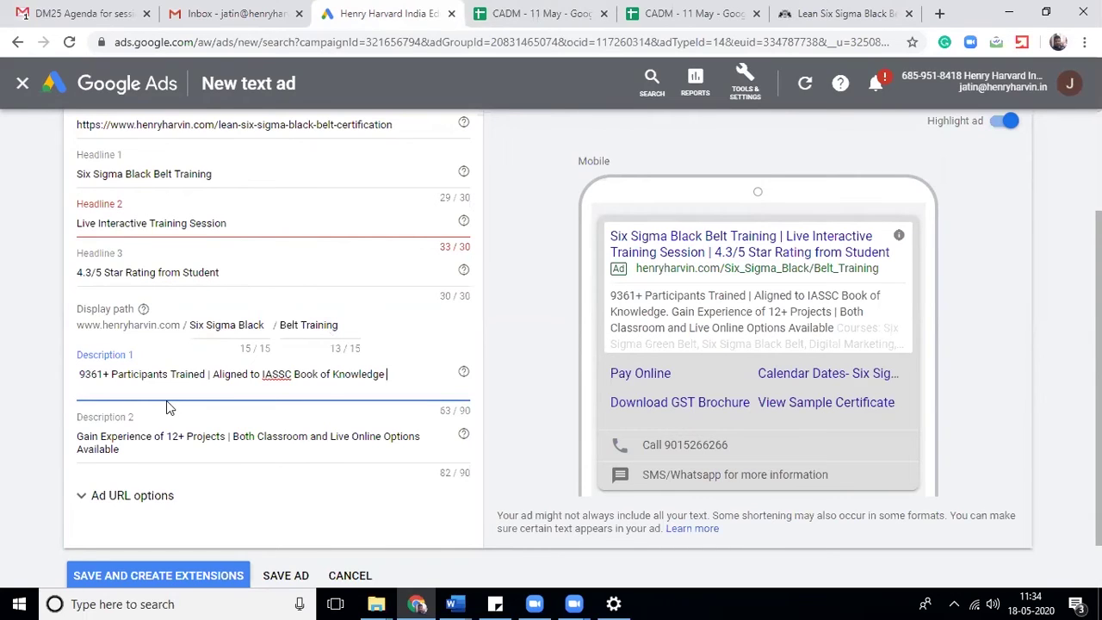
Discard the unsaved new text ad and return to the BB Delhi ads list
left_click(527, 603)
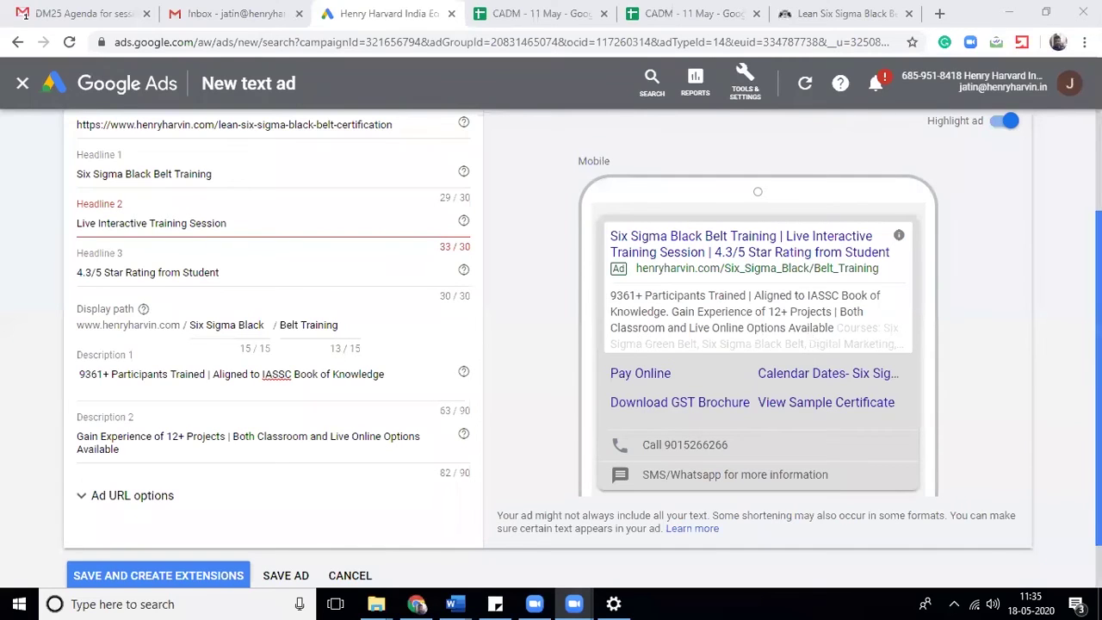
left_click(388, 374)
scroll(388, 374, "down", 1)
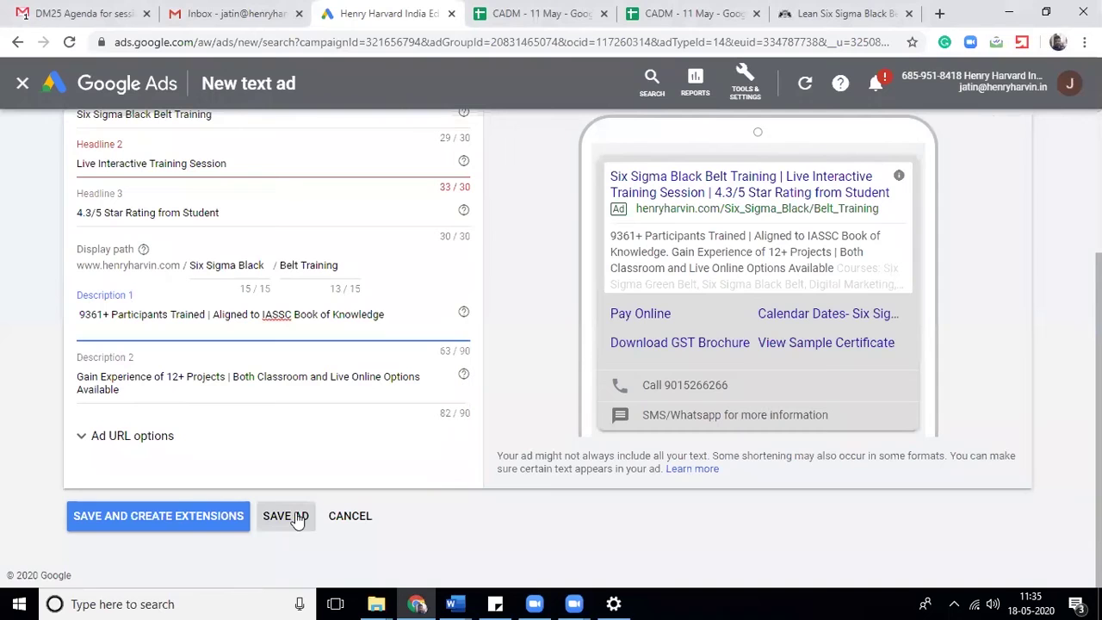
left_click(351, 518)
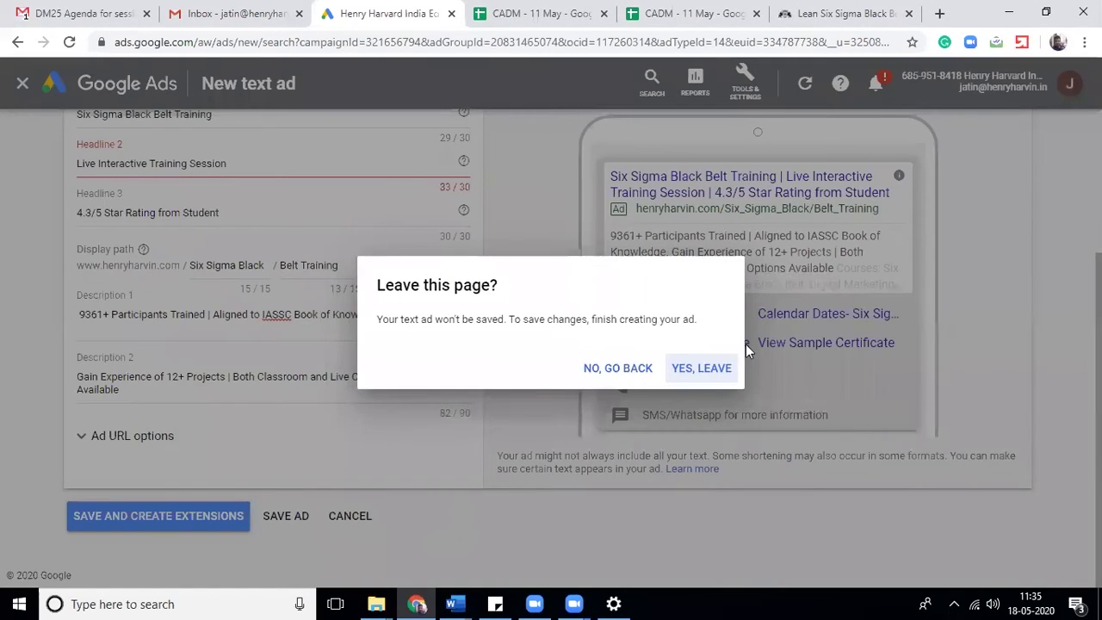
left_click(702, 379)
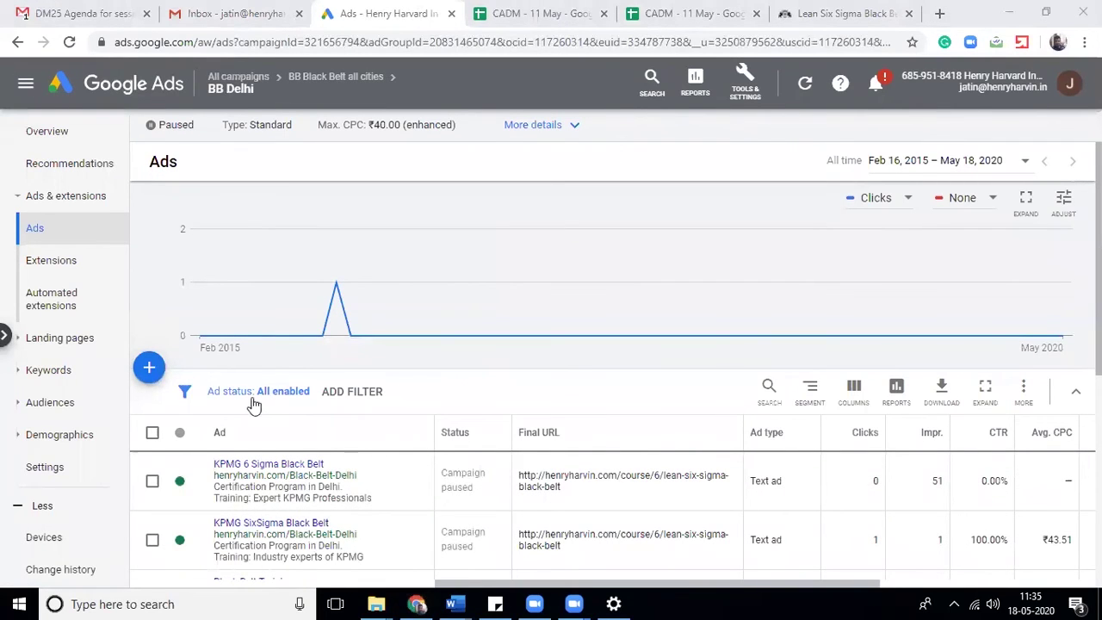
Type a 'six sigma' web search into the course tab's address bar
left_click(801, 10)
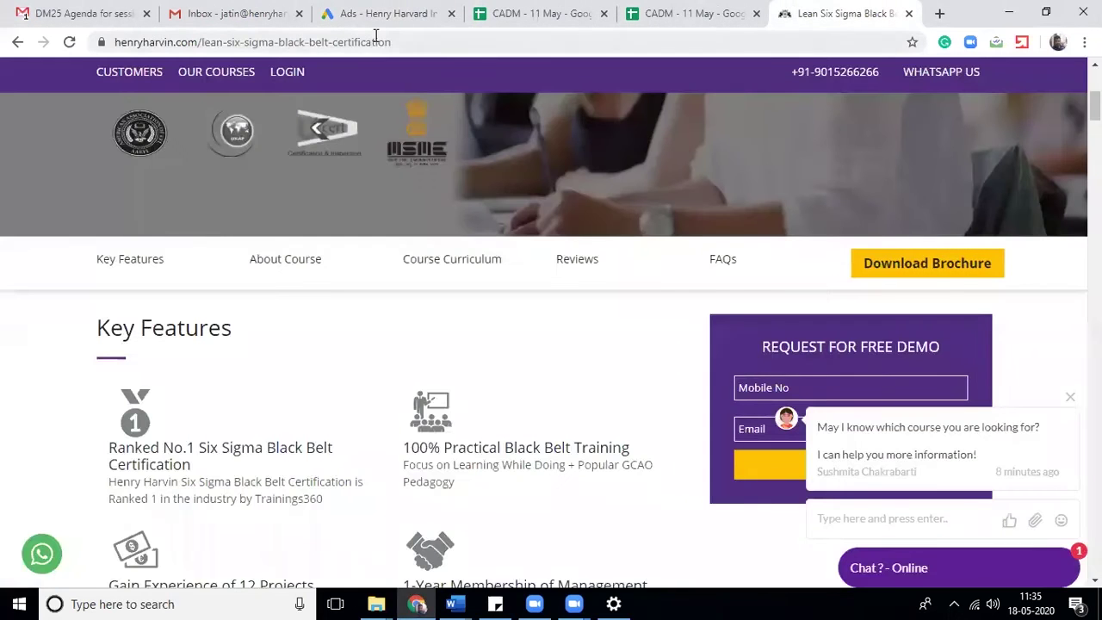
left_click(375, 43)
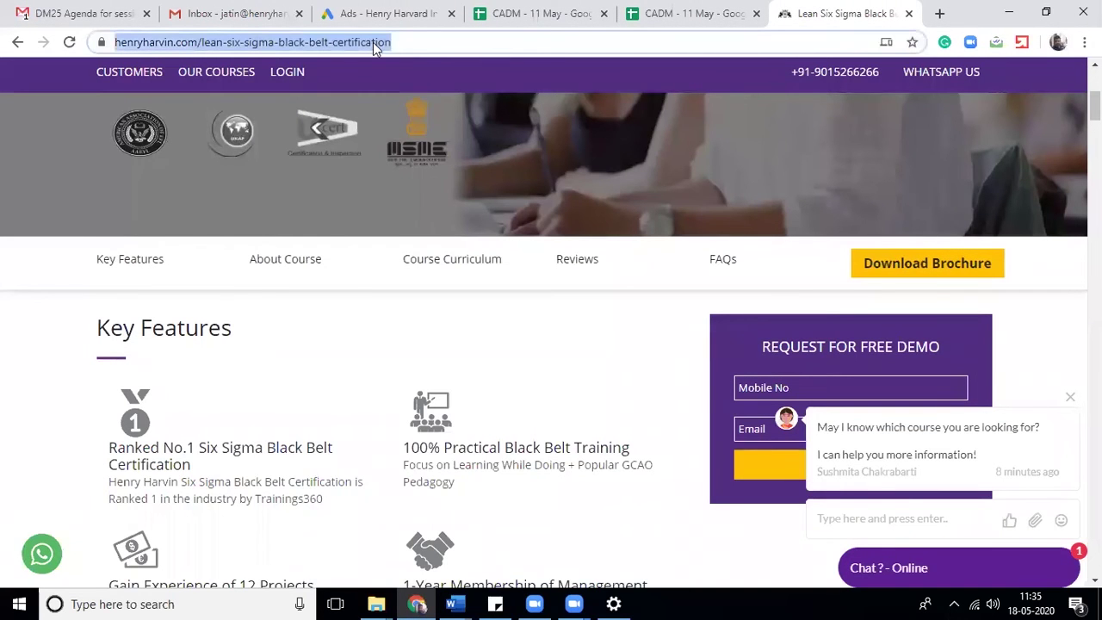
type("six")
key("BackSpace")
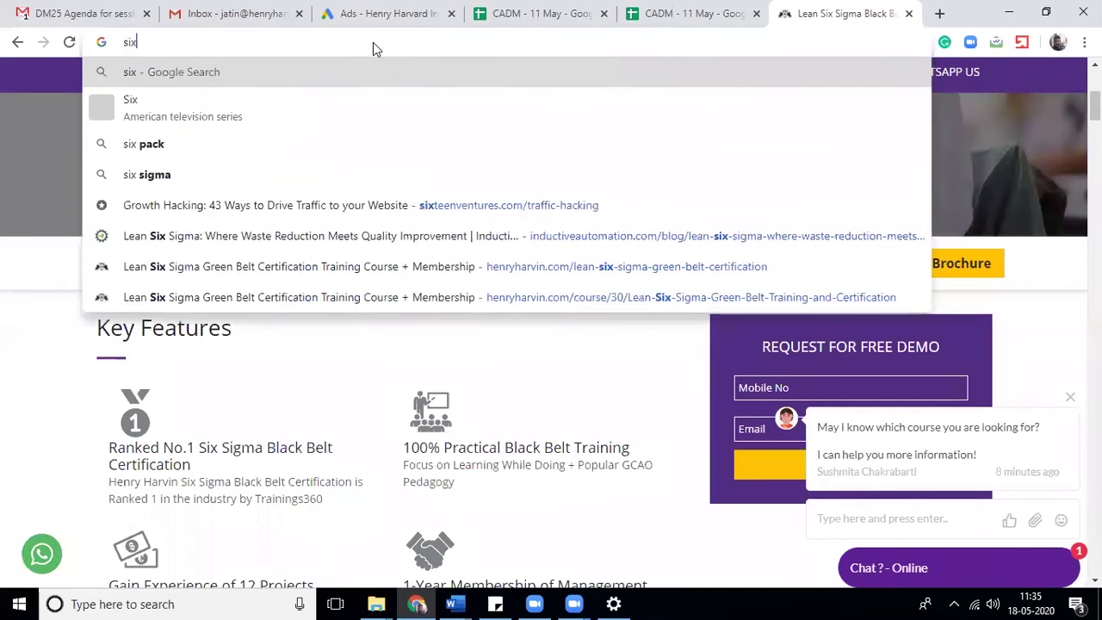
type("x")
key("BackSpace")
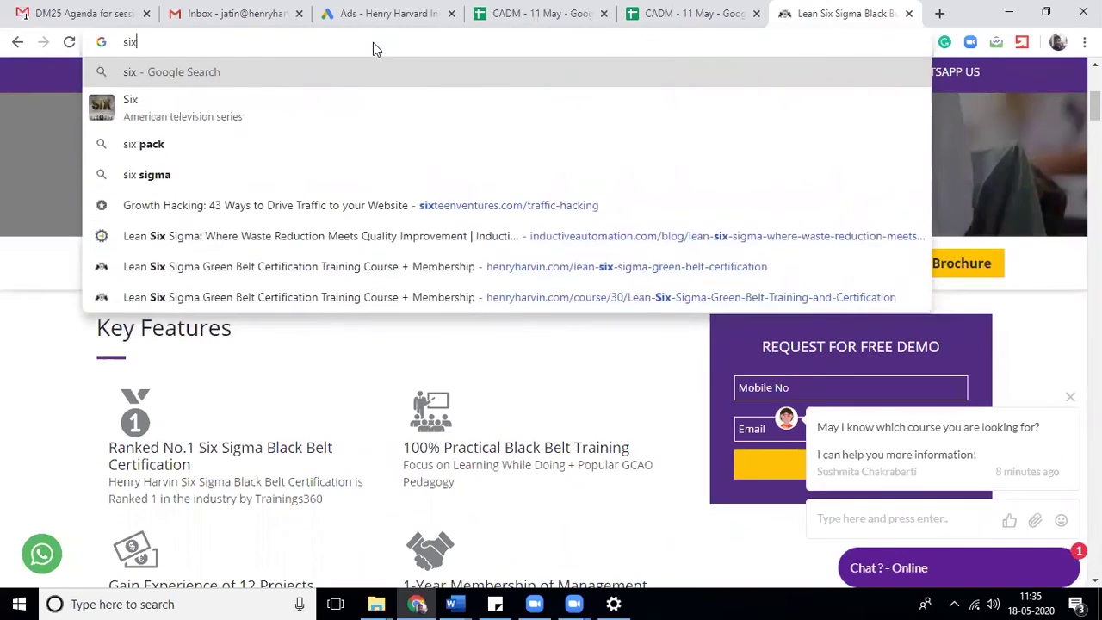
type("sigma")
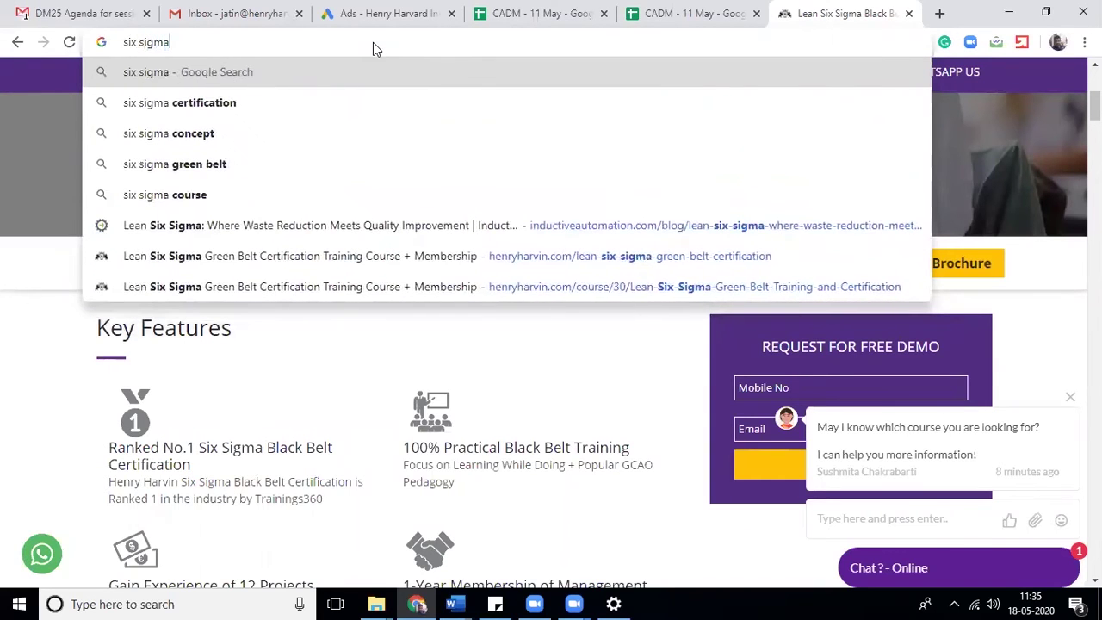
Search 'six sigma certification' and select the first ad's full description
key("Down")
key("Return")
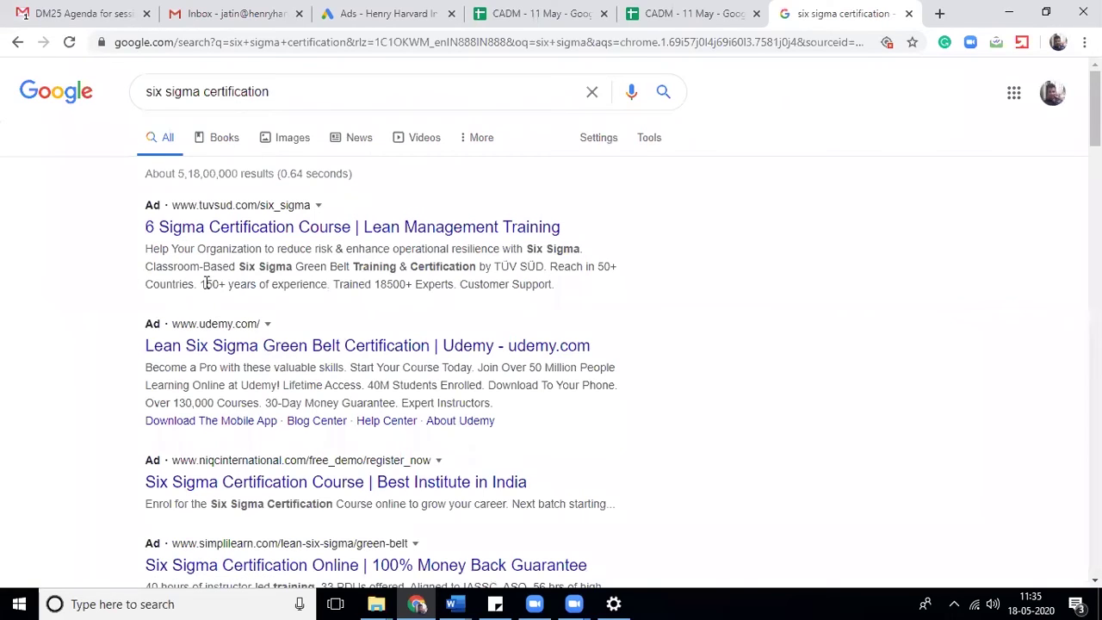
left_click_drag(200, 283, 358, 285)
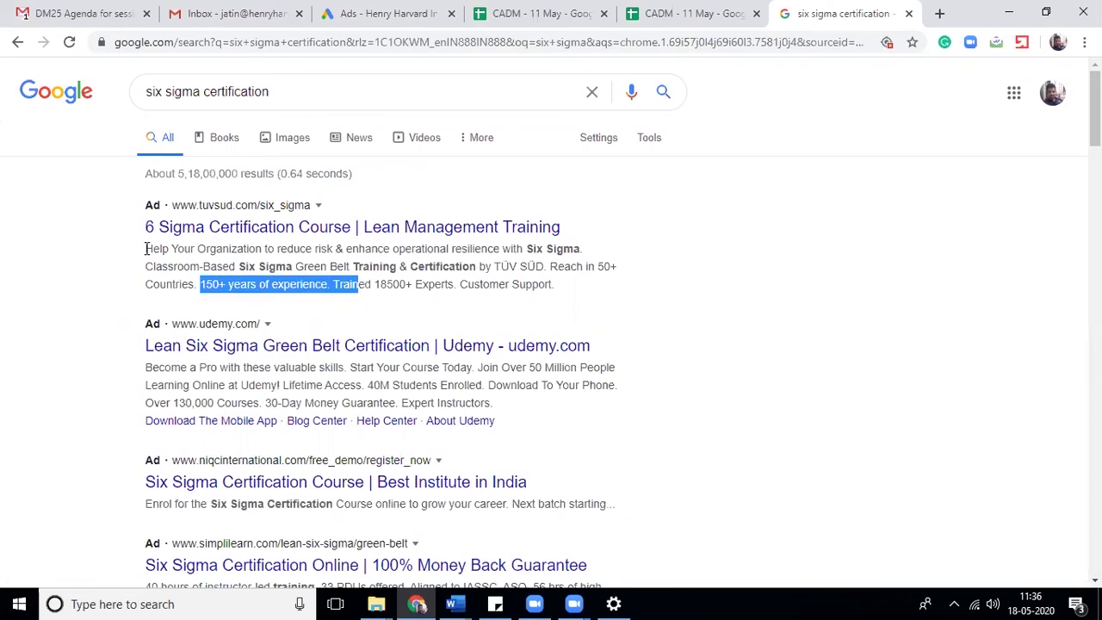
left_click_drag(146, 249, 558, 290)
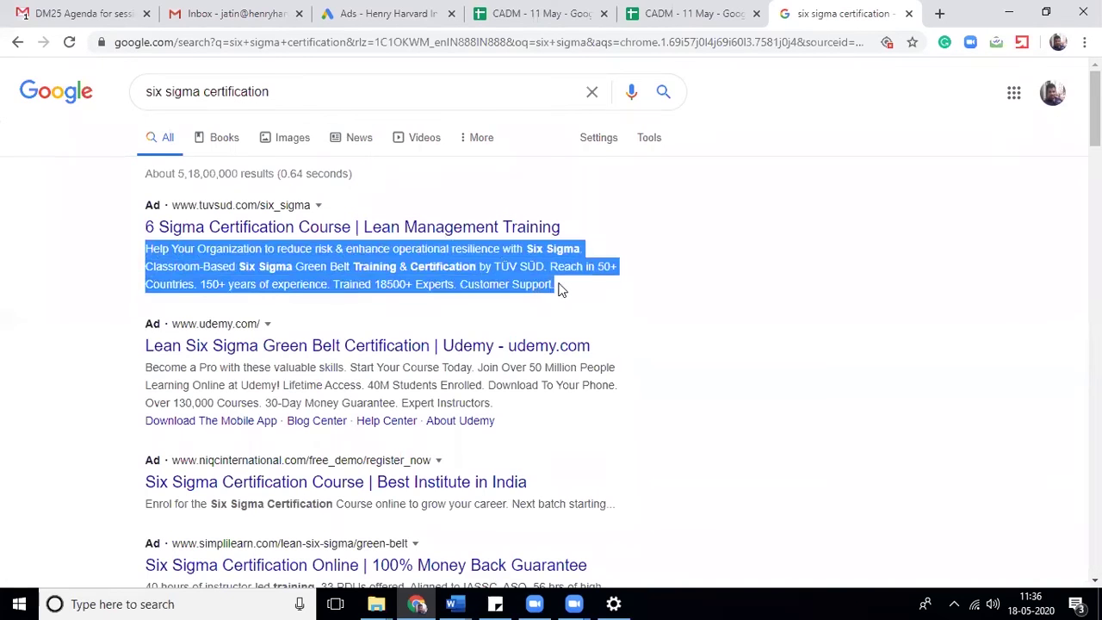
Paste the TÜV SÜD ad description into Word Document2 and count it: 37 words, 252 characters
left_click(454, 602)
left_click(510, 508)
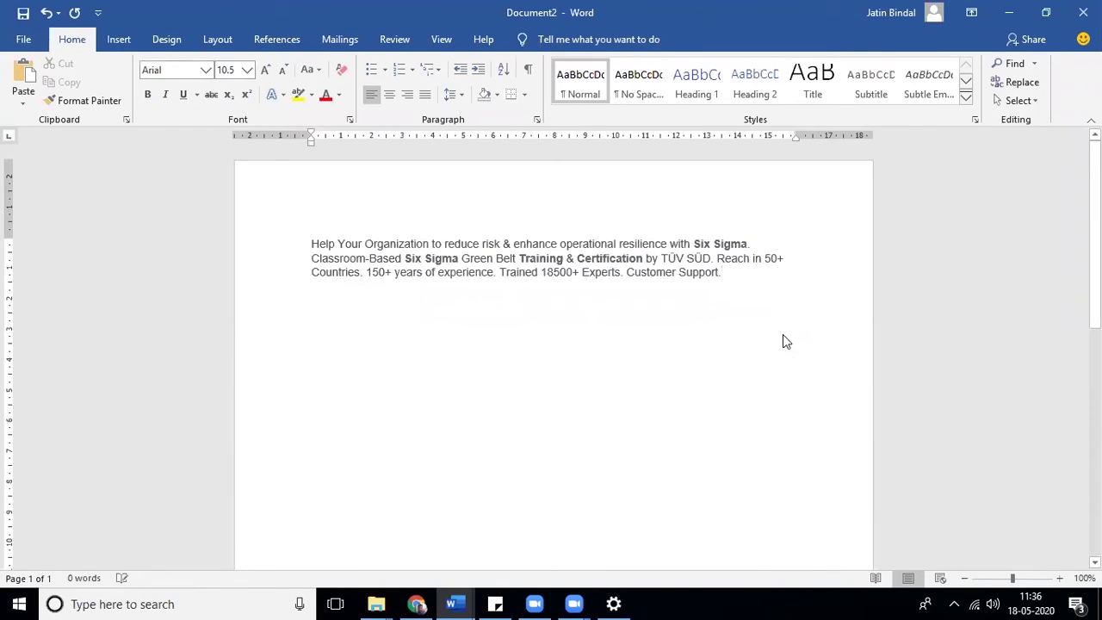
key("ctrl+v")
triple_click(313, 241)
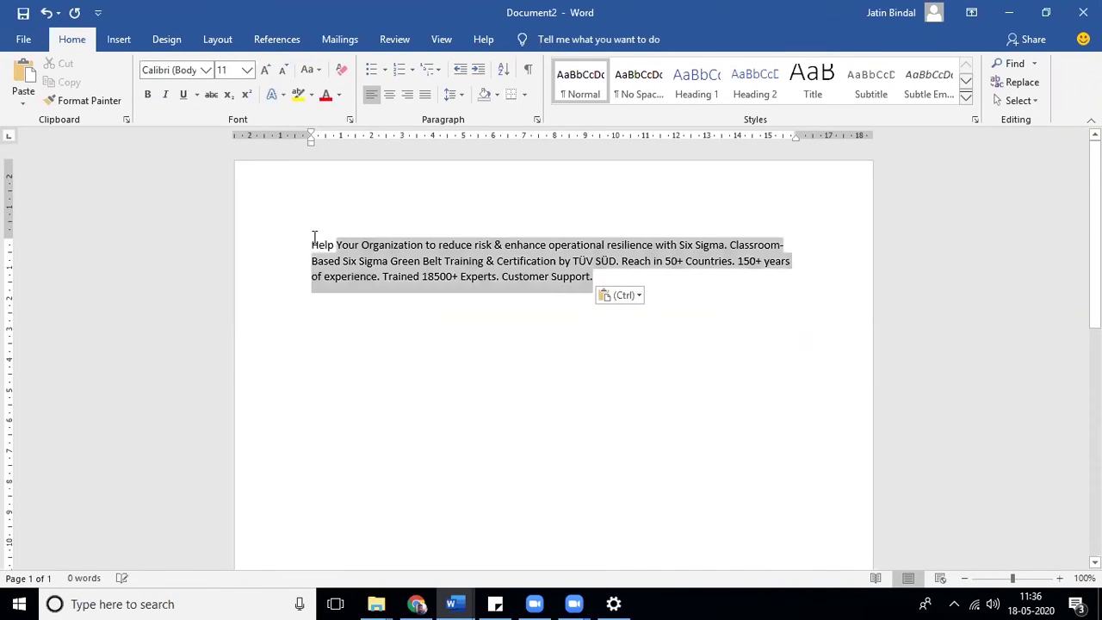
left_click(75, 578)
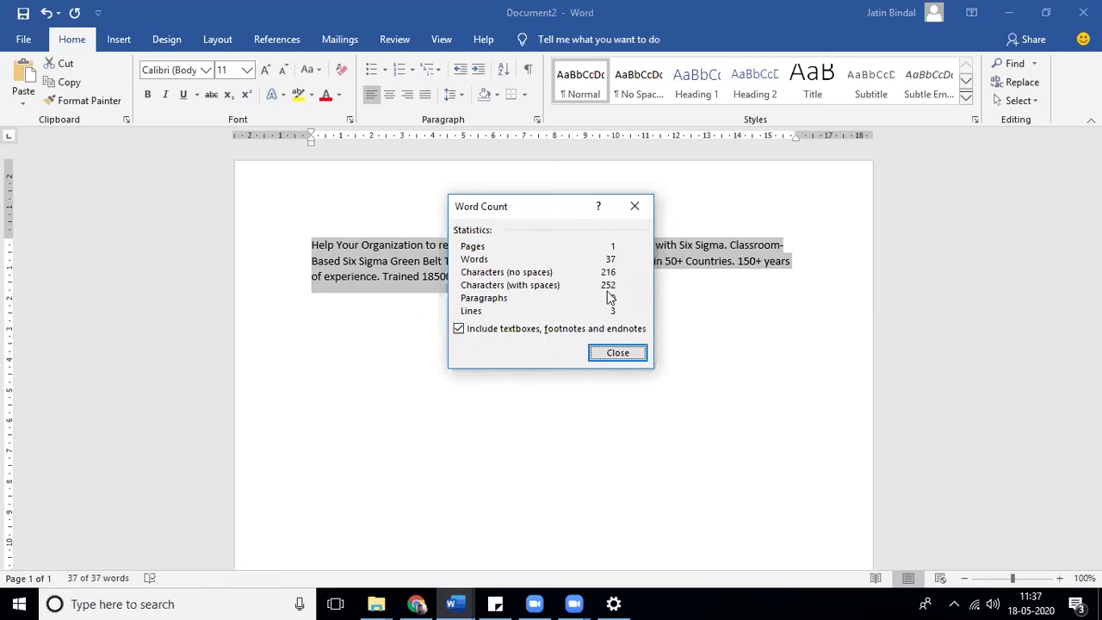
left_click(426, 602)
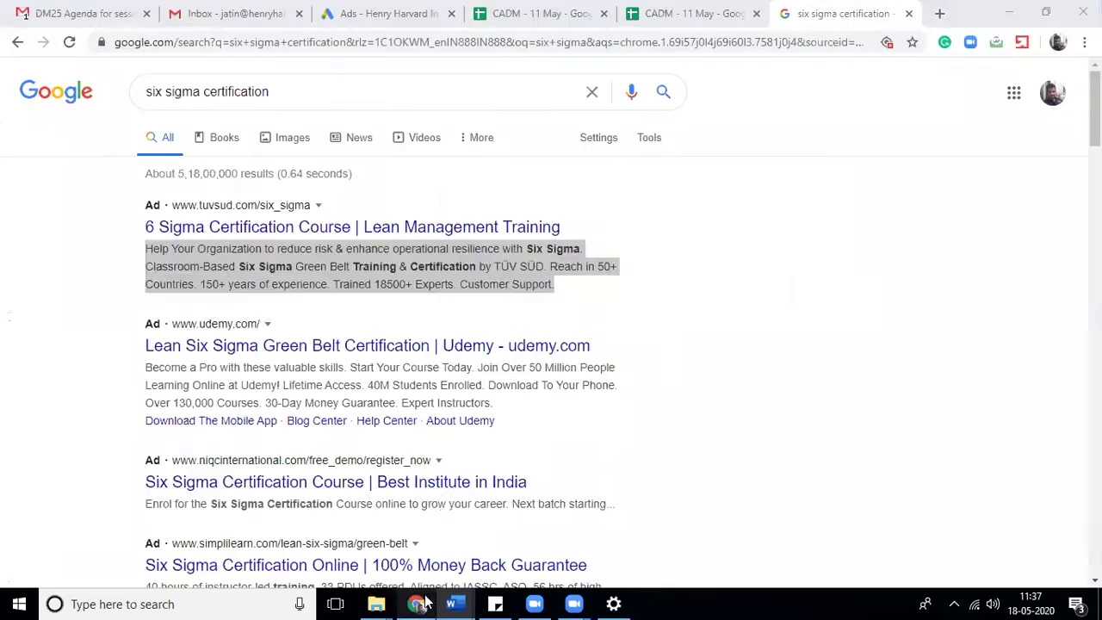
Start a fresh blank text ad from the Google Ads ads list
left_click(358, 11)
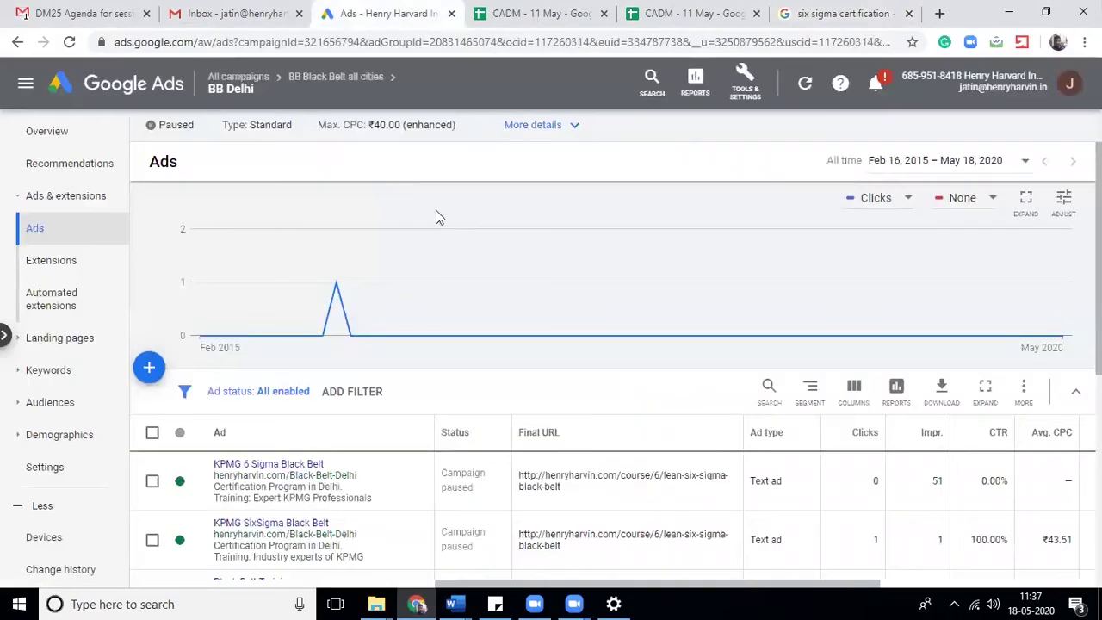
left_click(148, 366)
left_click(214, 425)
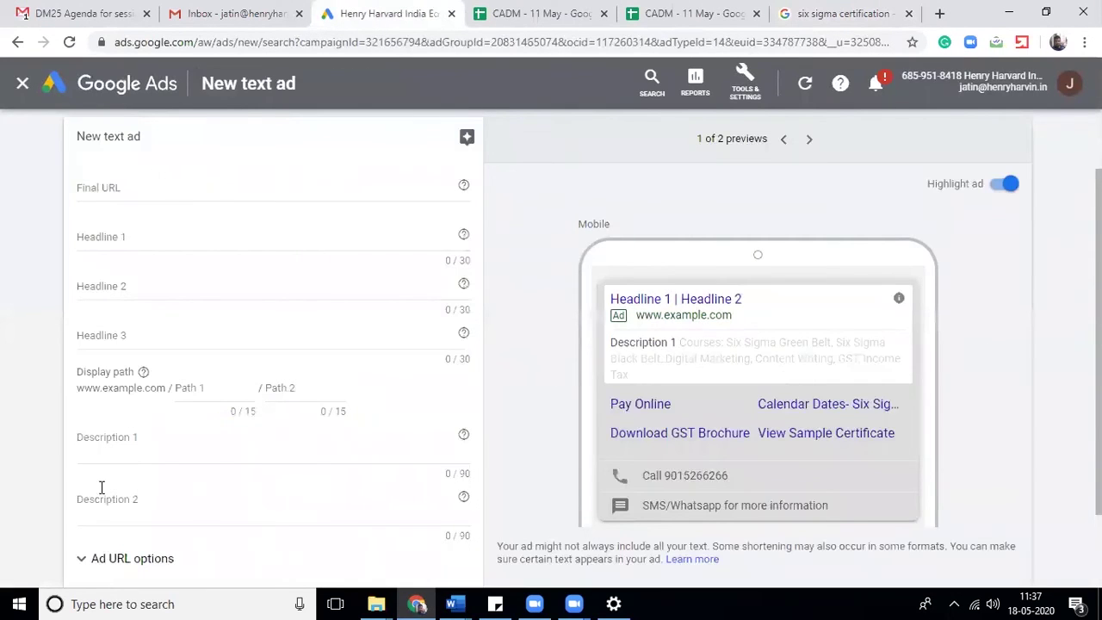
scroll(353, 398, "down", 2)
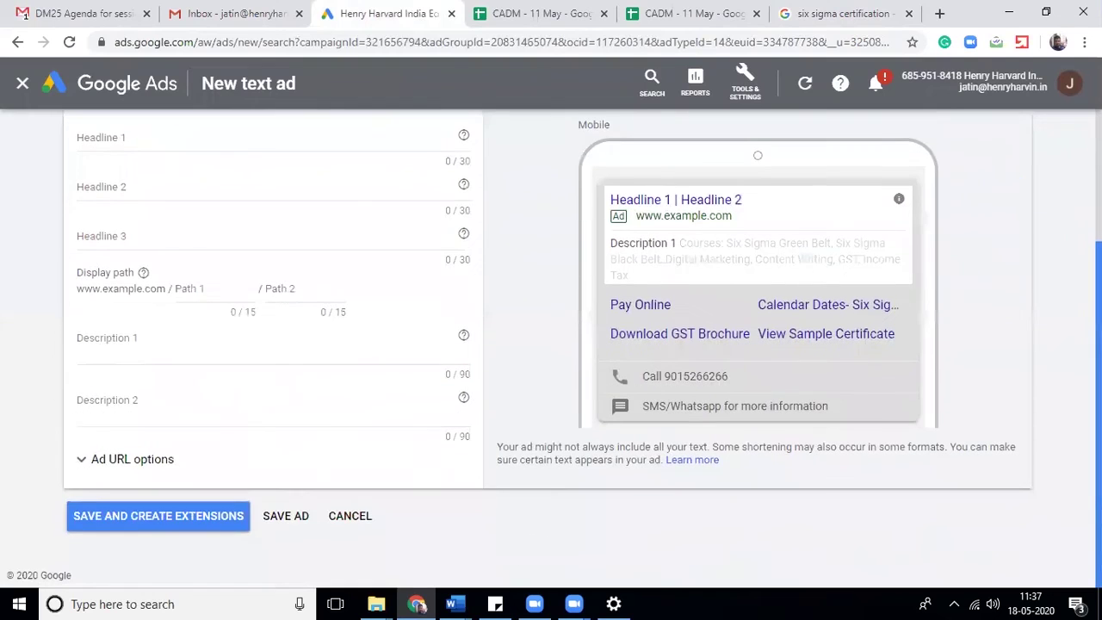
left_click(321, 395)
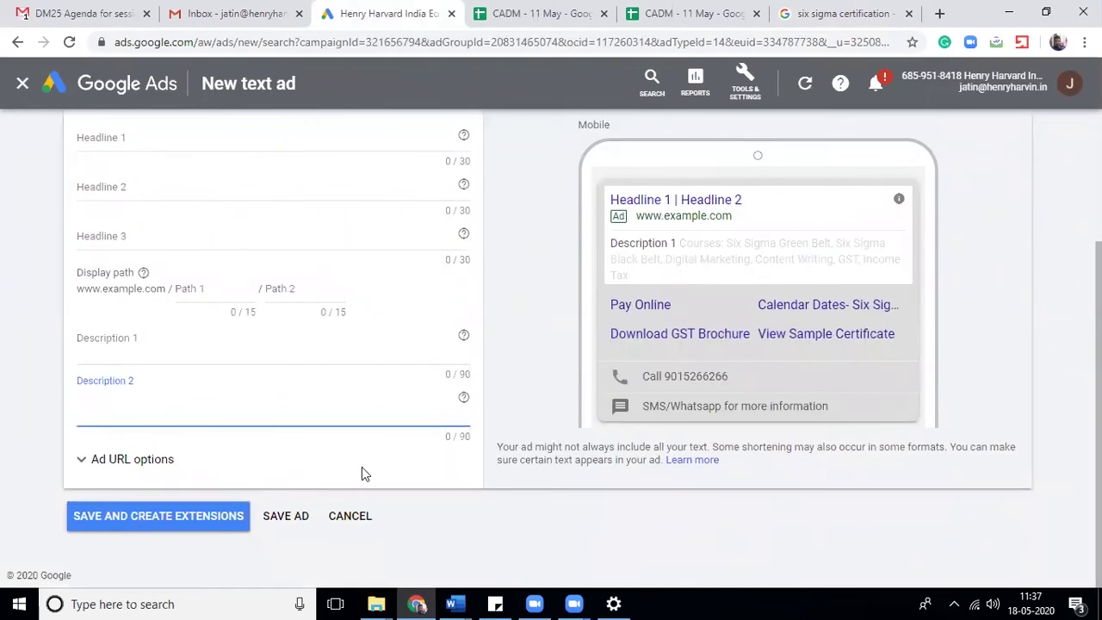
Close Word's Word Count dialog and return to the six sigma search results
mouse_move(454, 604)
left_click(630, 529)
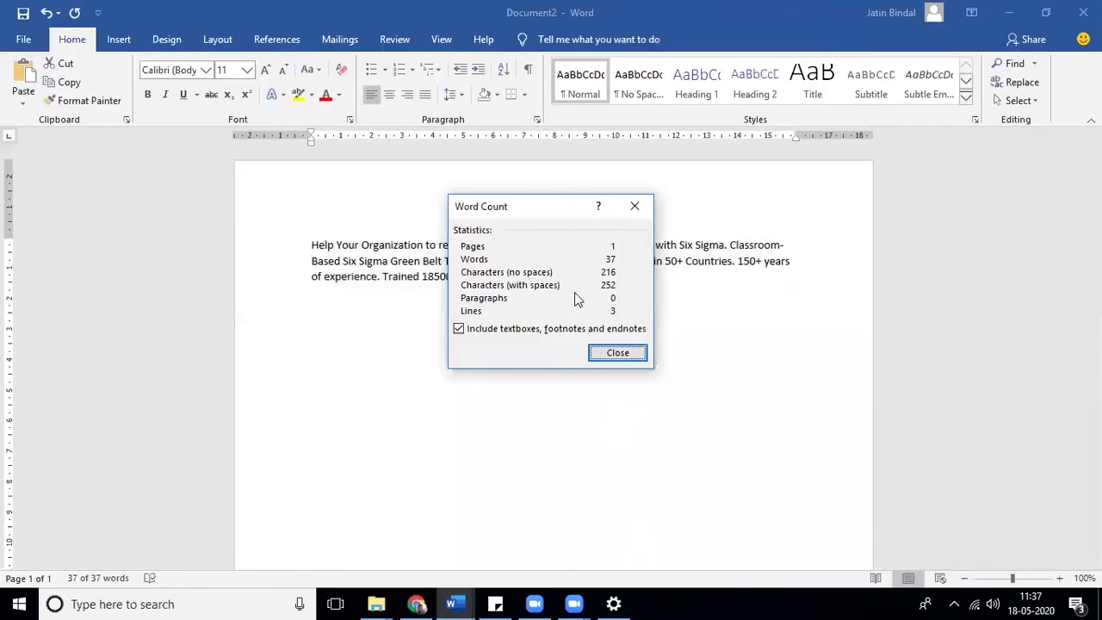
left_click(618, 353)
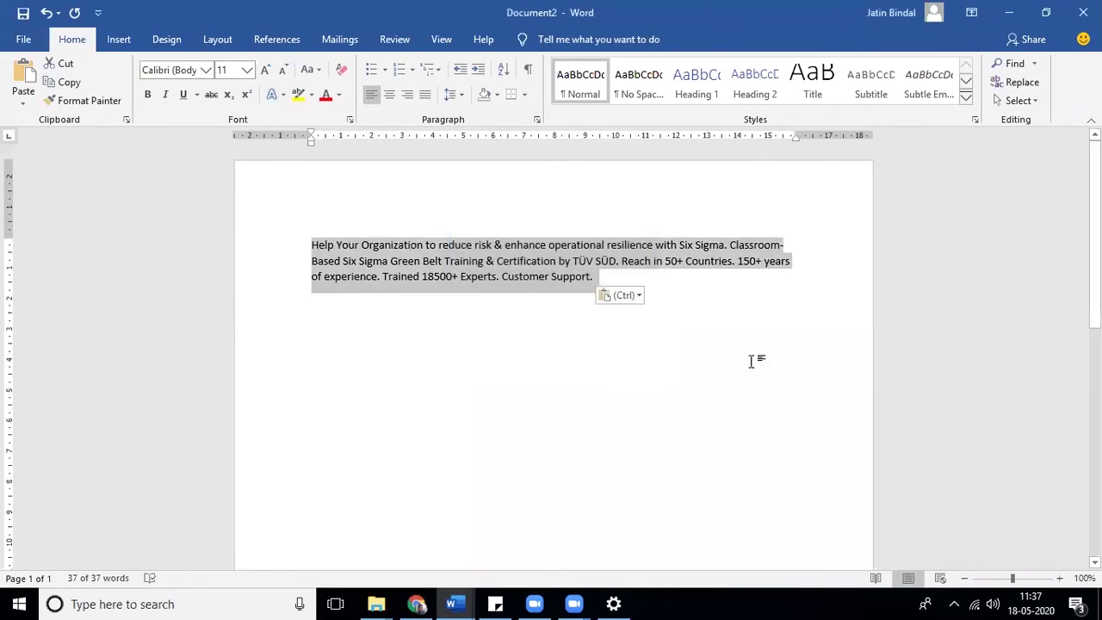
left_click(417, 603)
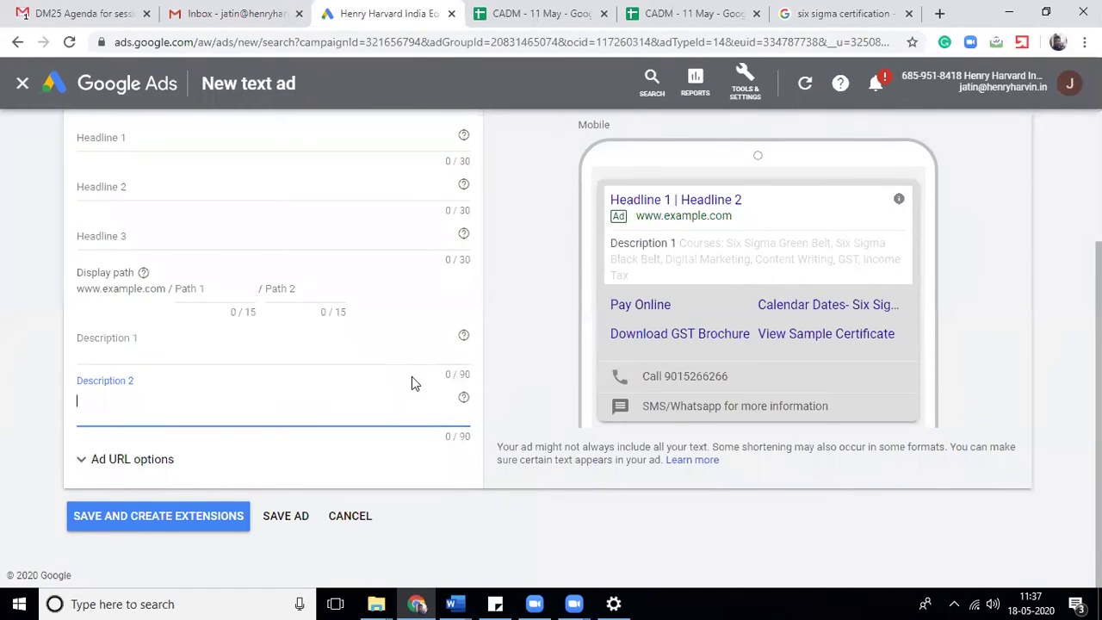
left_click(826, 13)
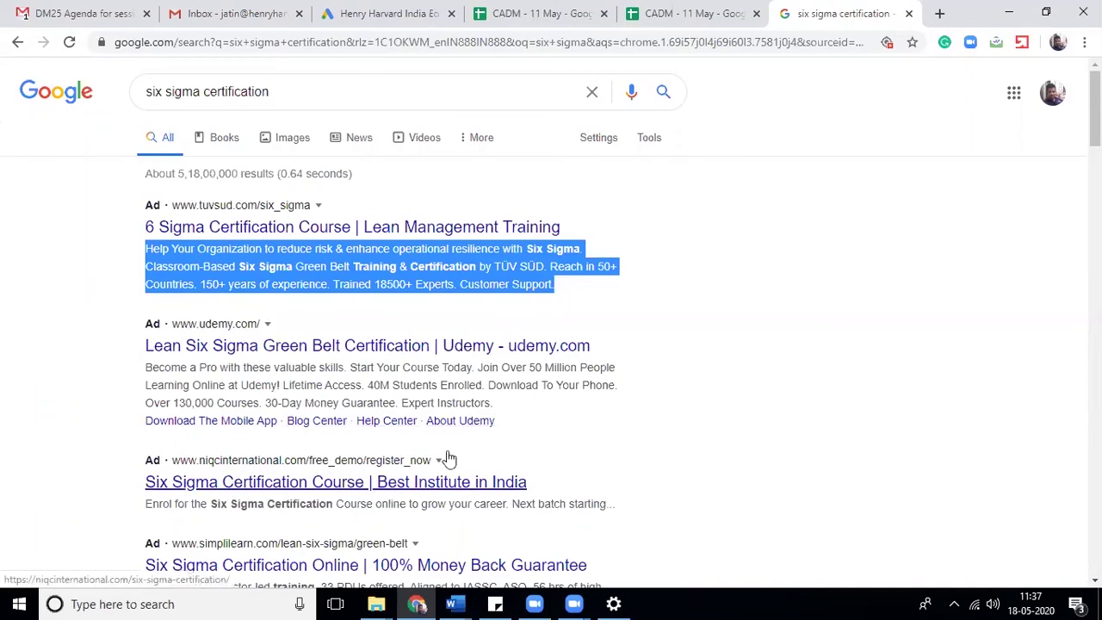
Browse the six sigma certification results, studying the KPMG and Six Sigma Institute ad sitelinks
left_click(823, 400)
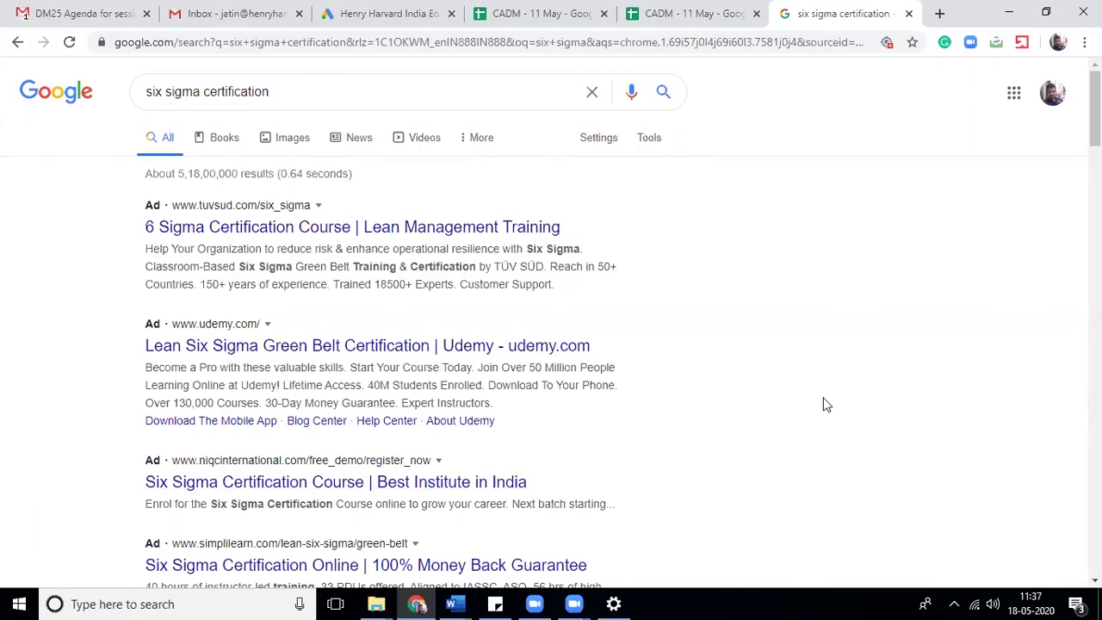
scroll(823, 405, "down", 1)
scroll(824, 405, "down", 1)
scroll(823, 405, "down", 1)
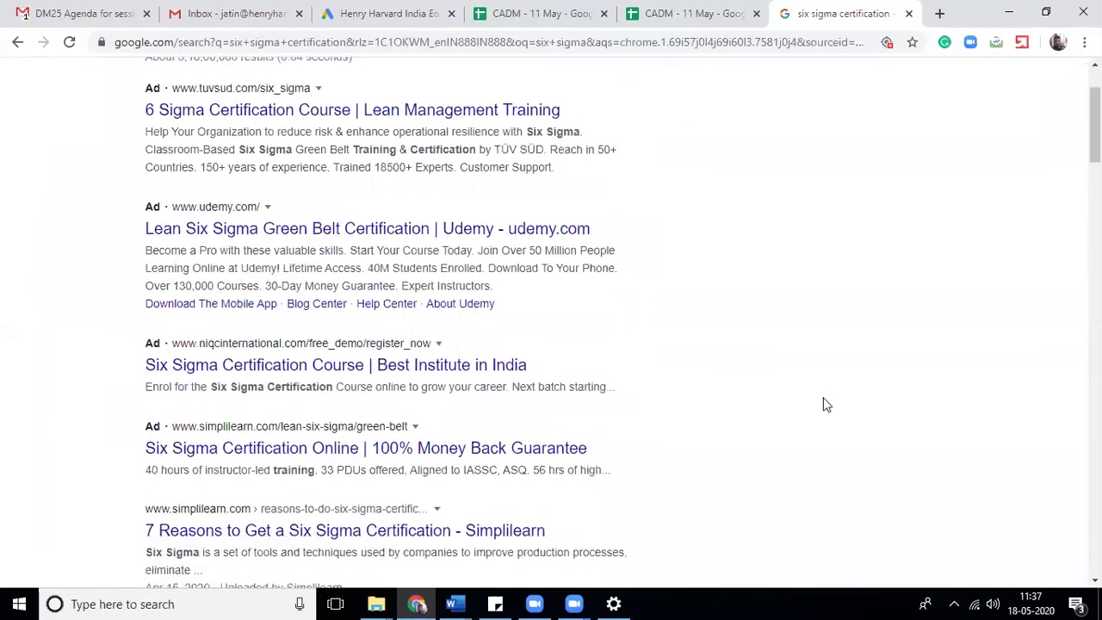
scroll(823, 405, "down", 3)
scroll(823, 404, "up", 1)
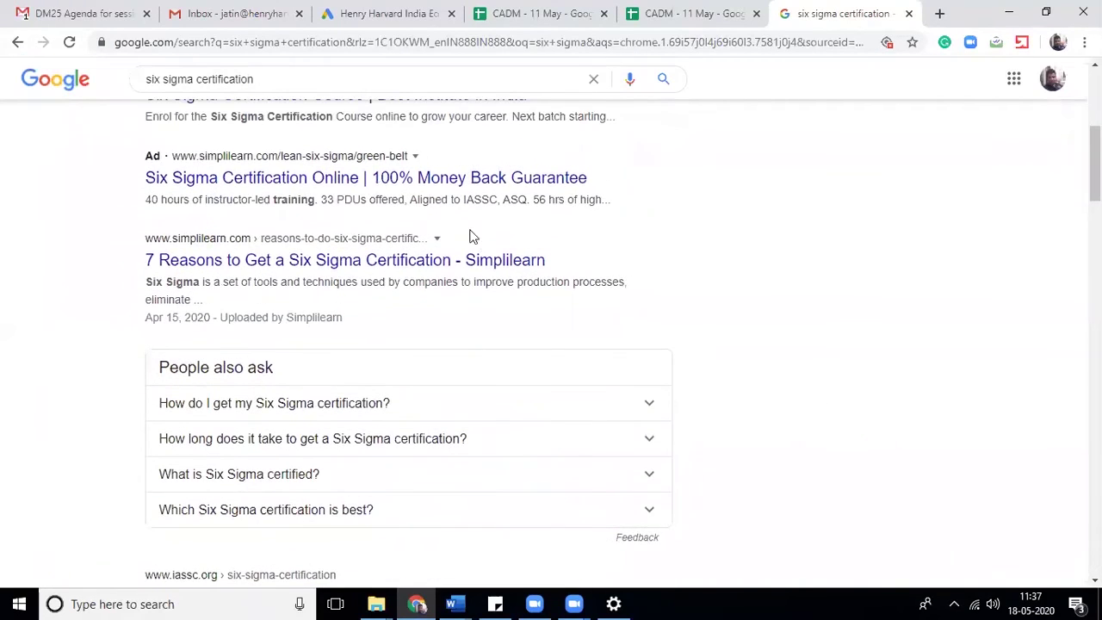
scroll(472, 236, "down", 3)
scroll(472, 237, "down", 10)
scroll(472, 237, "up", 3)
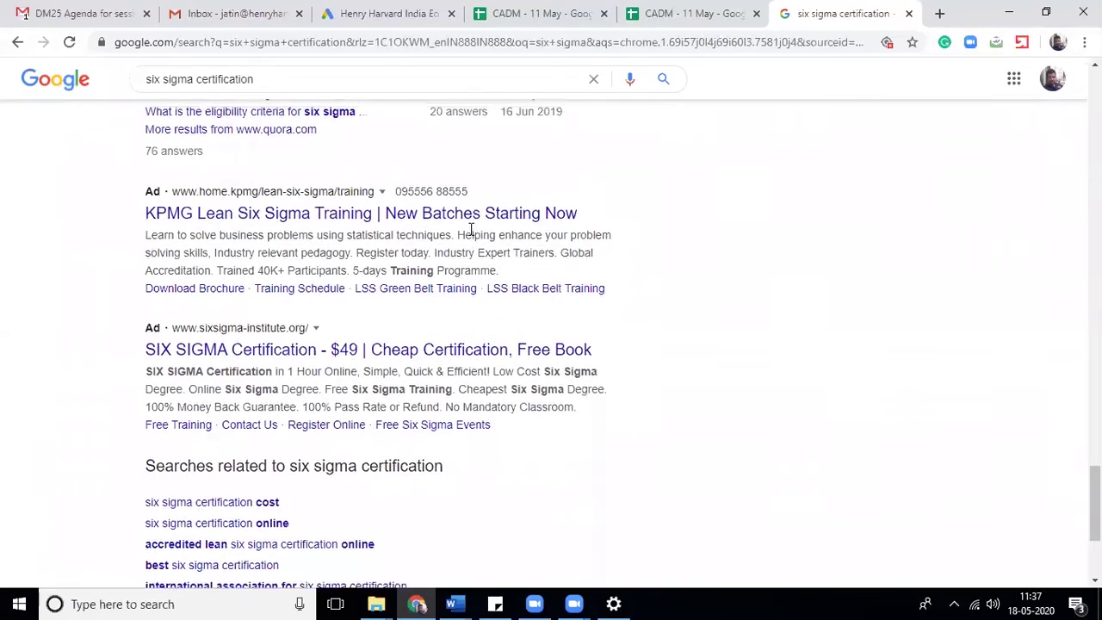
scroll(472, 237, "up", 1)
scroll(472, 236, "up", 1)
scroll(472, 236, "up", 2)
scroll(472, 236, "down", 3)
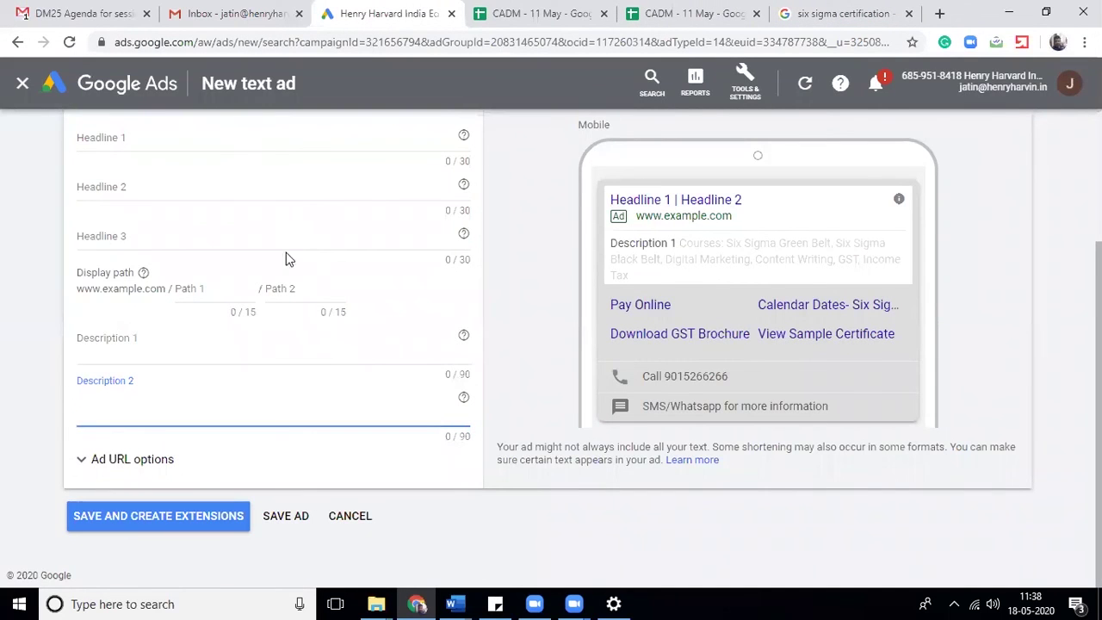
Discard the blank text ad and view BB Delhi's Extensions page with its four sitelinks
left_click(336, 517)
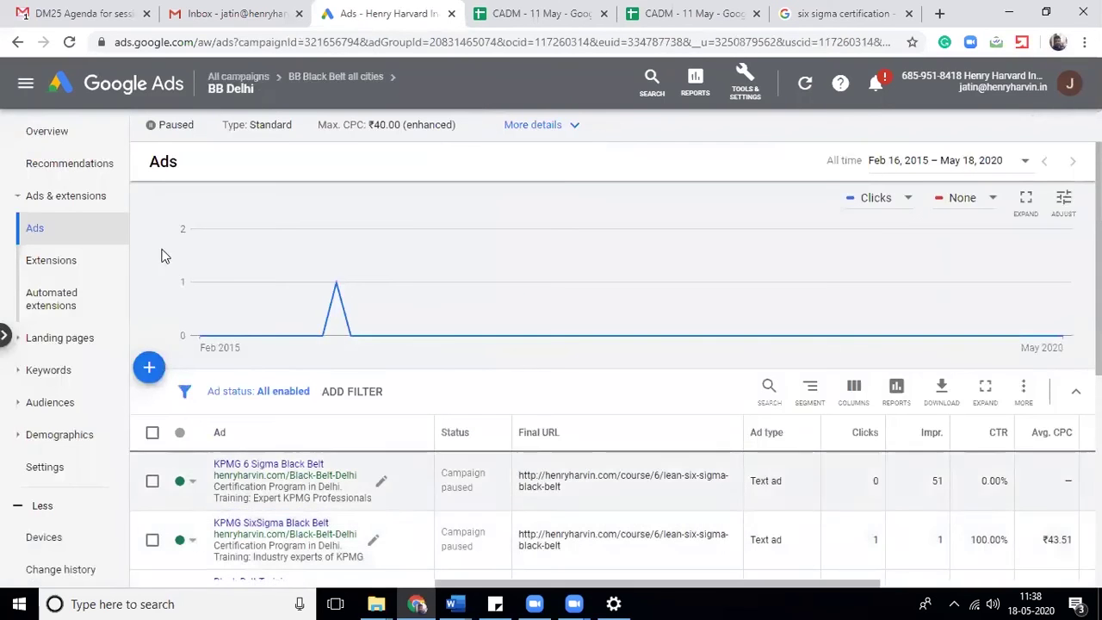
left_click(76, 266)
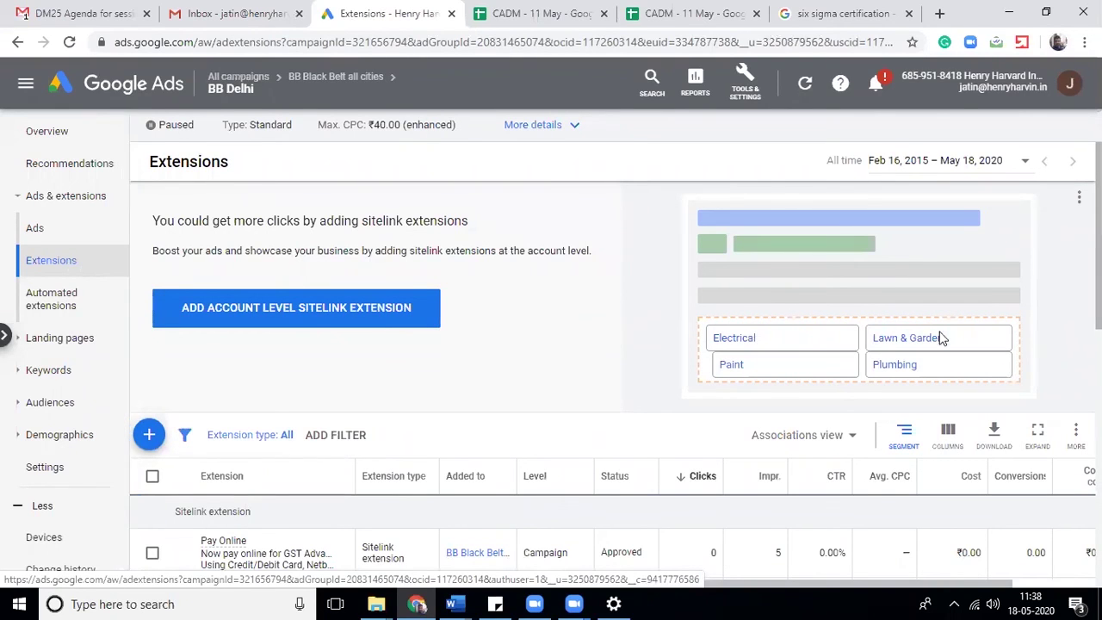
scroll(937, 337, "down", 2)
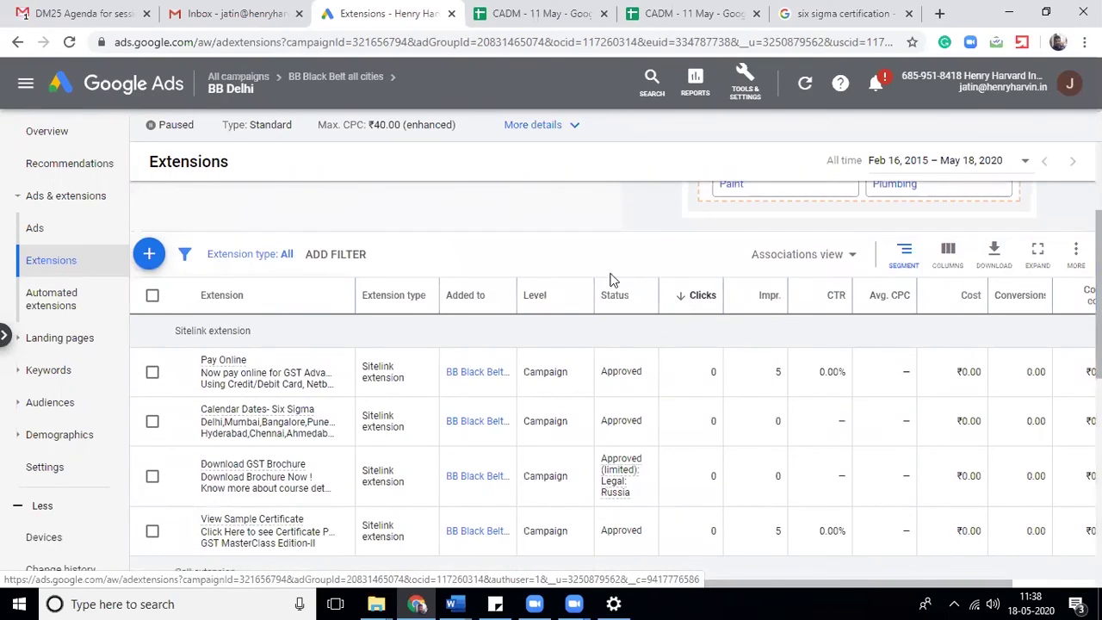
Start a new sitelink extension for BB Delhi and close both CADM spreadsheet tabs
left_click(151, 256)
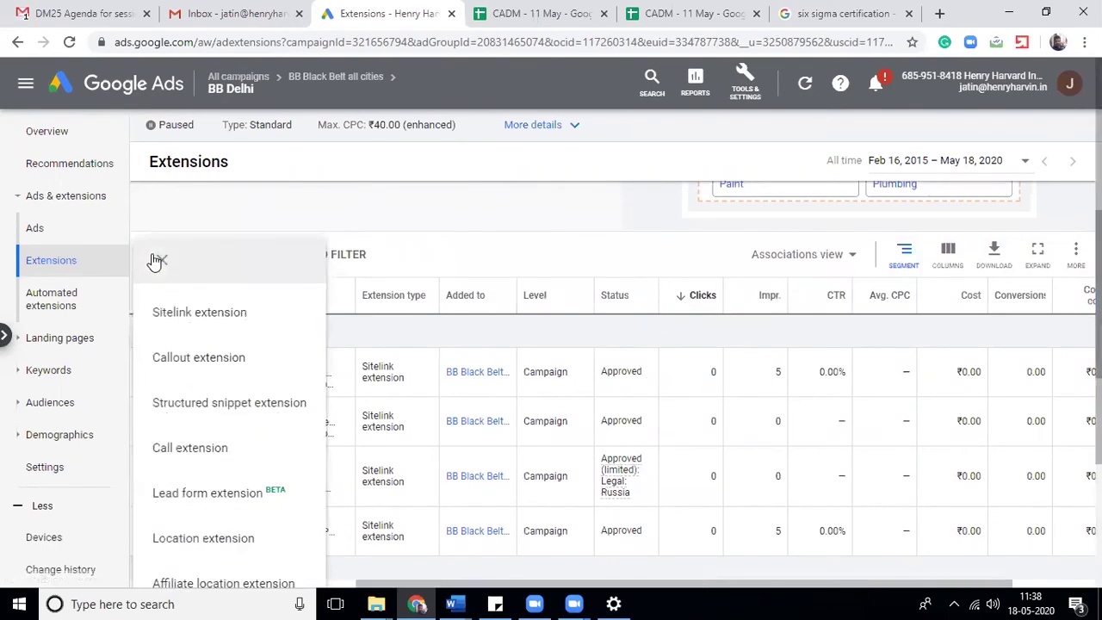
left_click(264, 316)
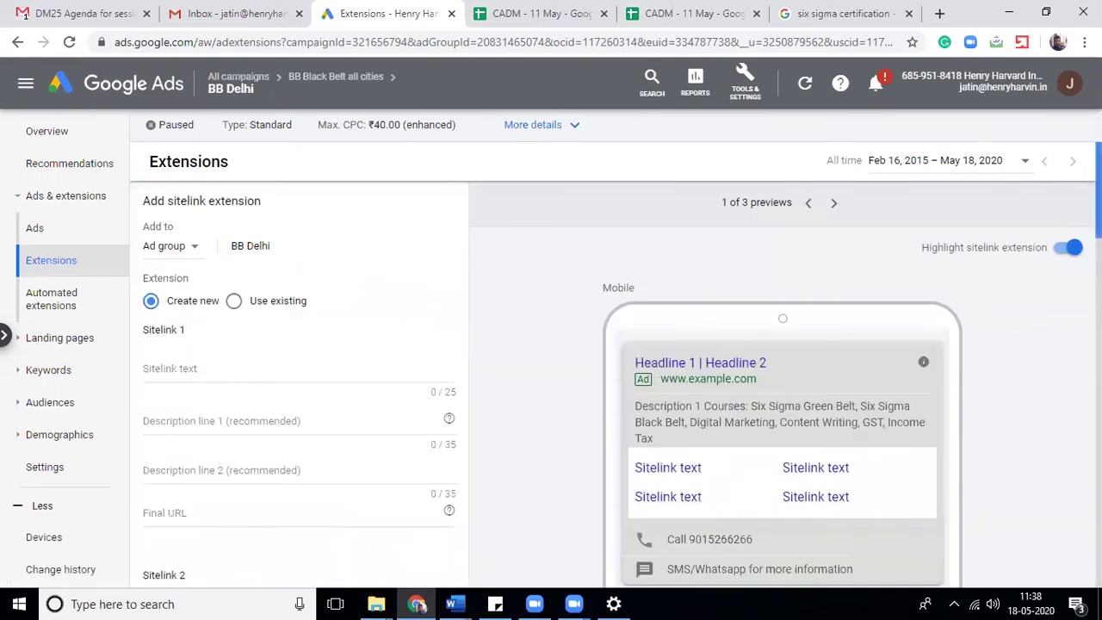
scroll(659, 306, "down", 2)
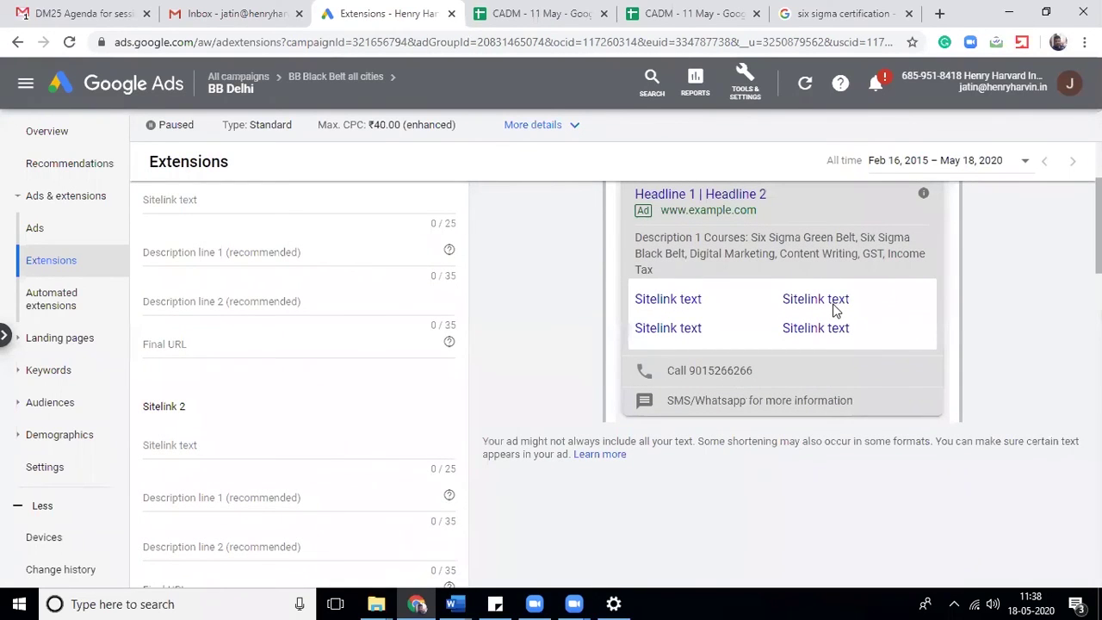
left_click(839, 13)
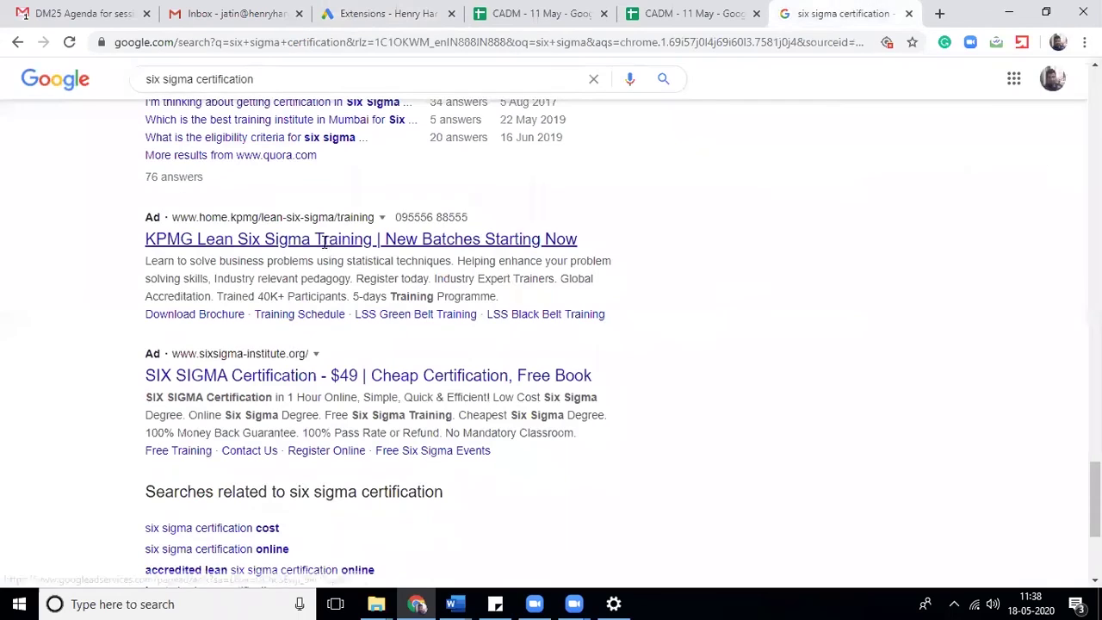
left_click(390, 11)
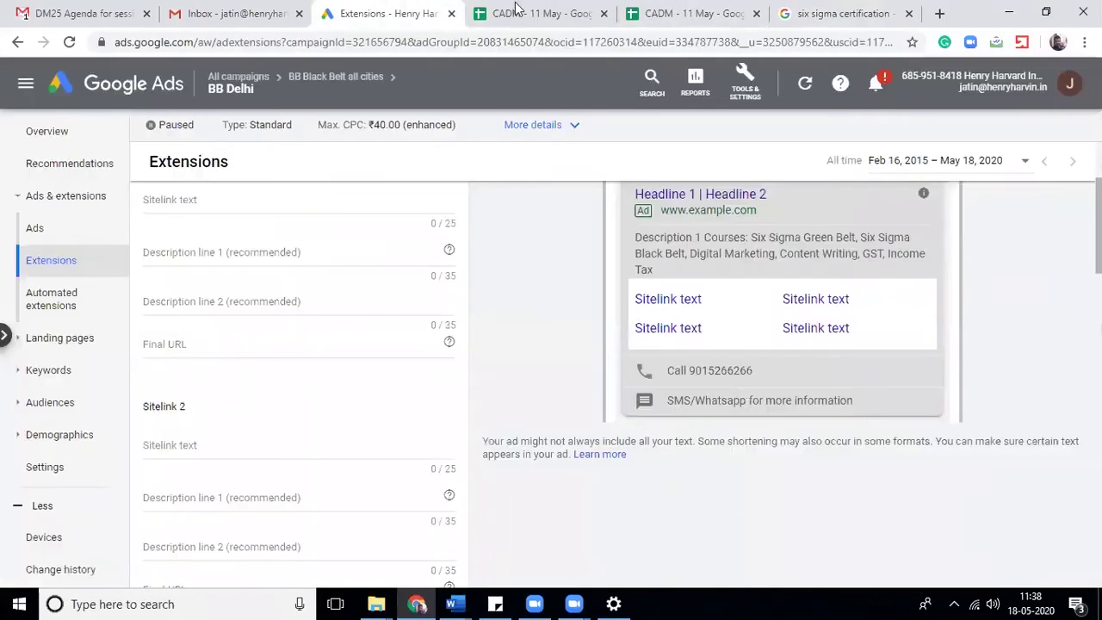
left_click(606, 17)
left_click(605, 17)
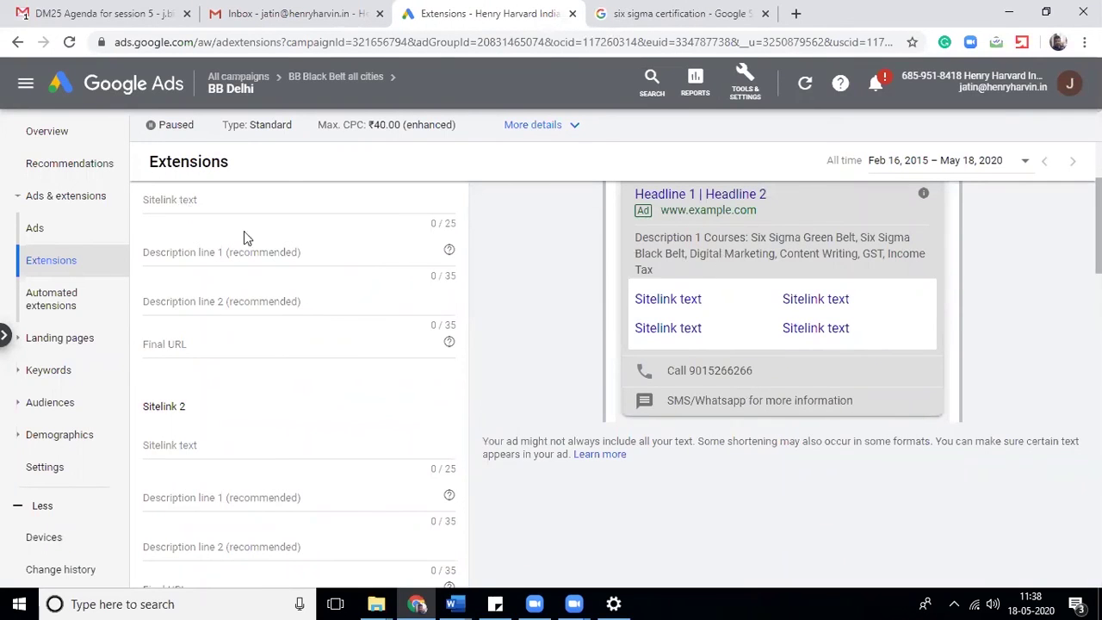
scroll(345, 259, "up", 1)
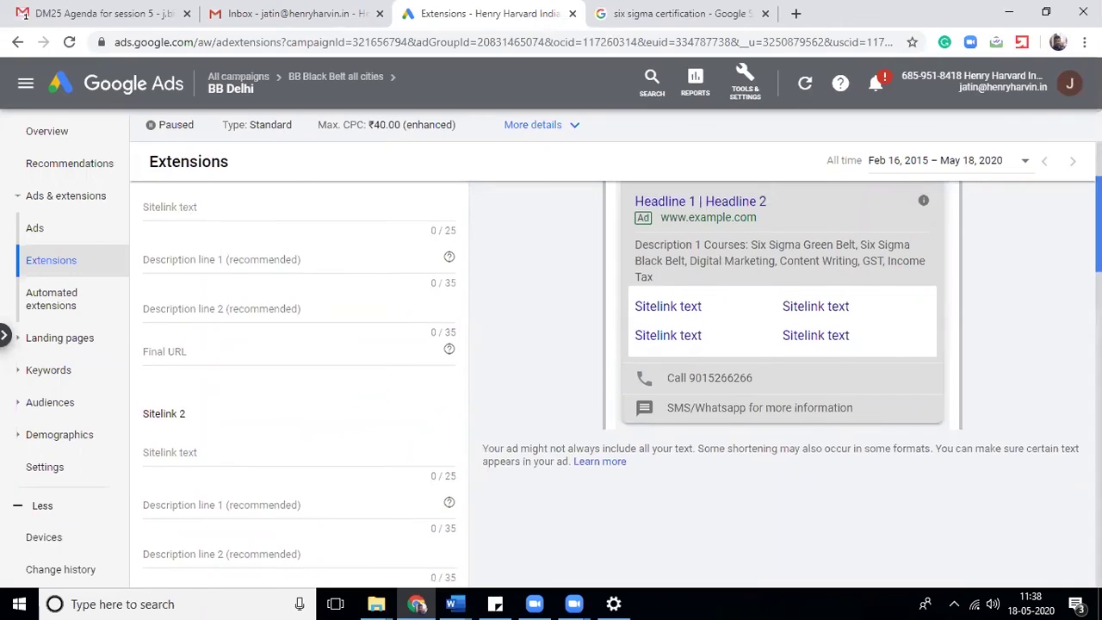
scroll(366, 258, "up", 1)
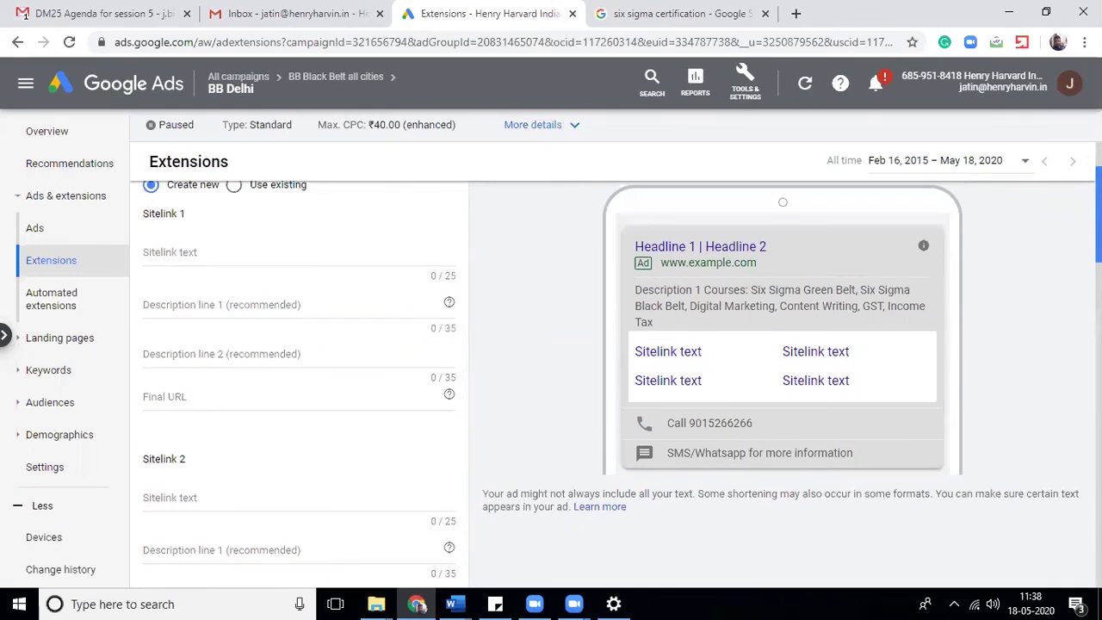
Enter 'Download Brochure' as Sitelink 1's text, correcting the 'Brichure' typo
left_click(220, 257)
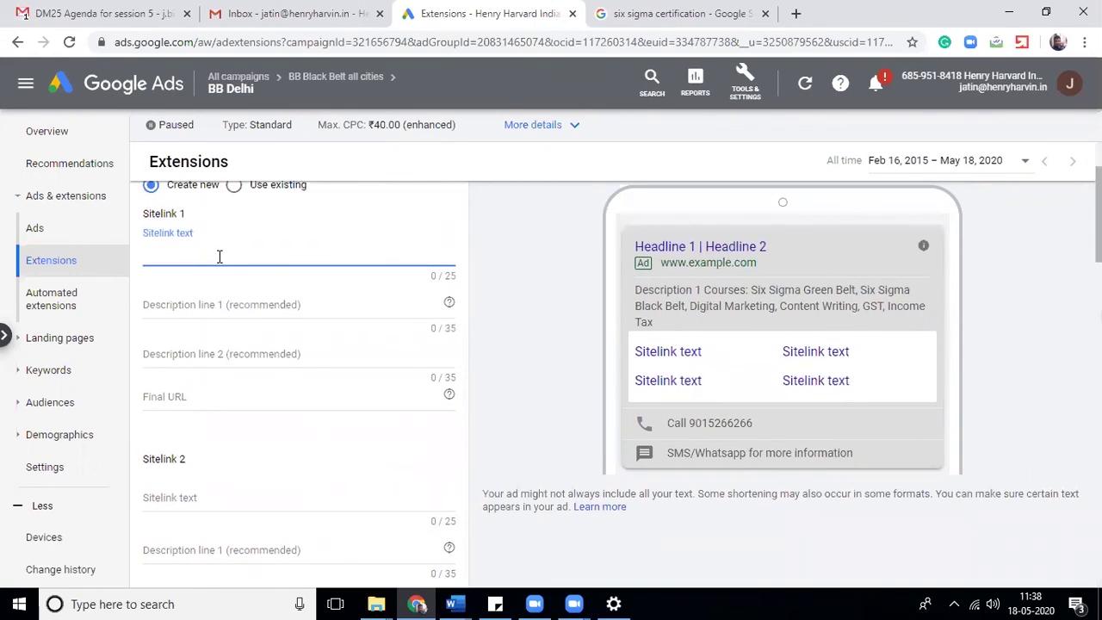
type("Downl")
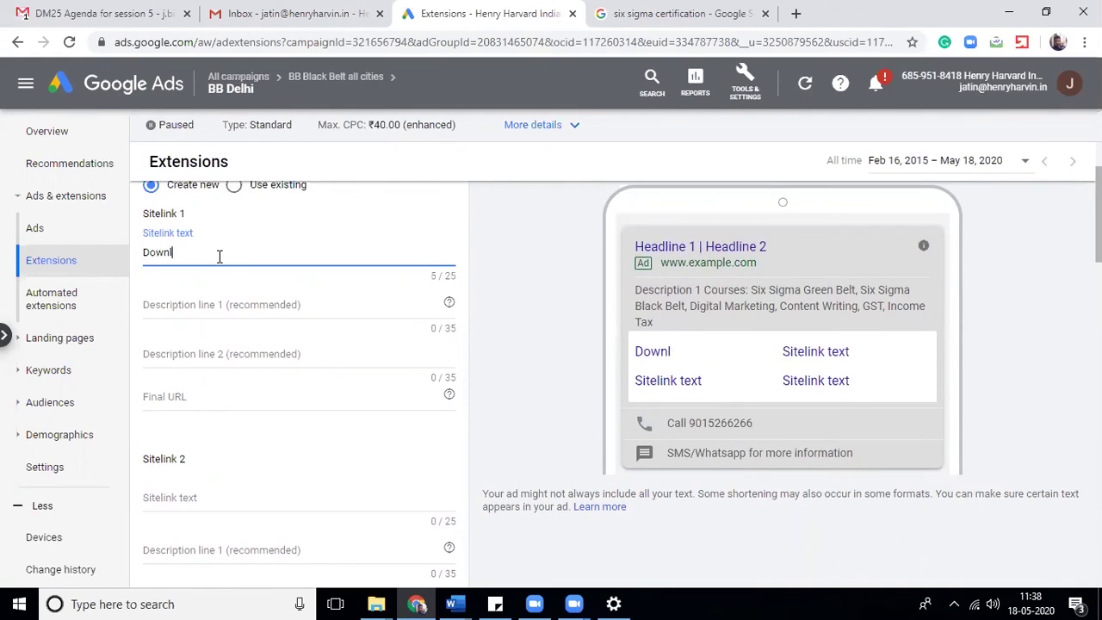
type("oad Bric")
type("hure")
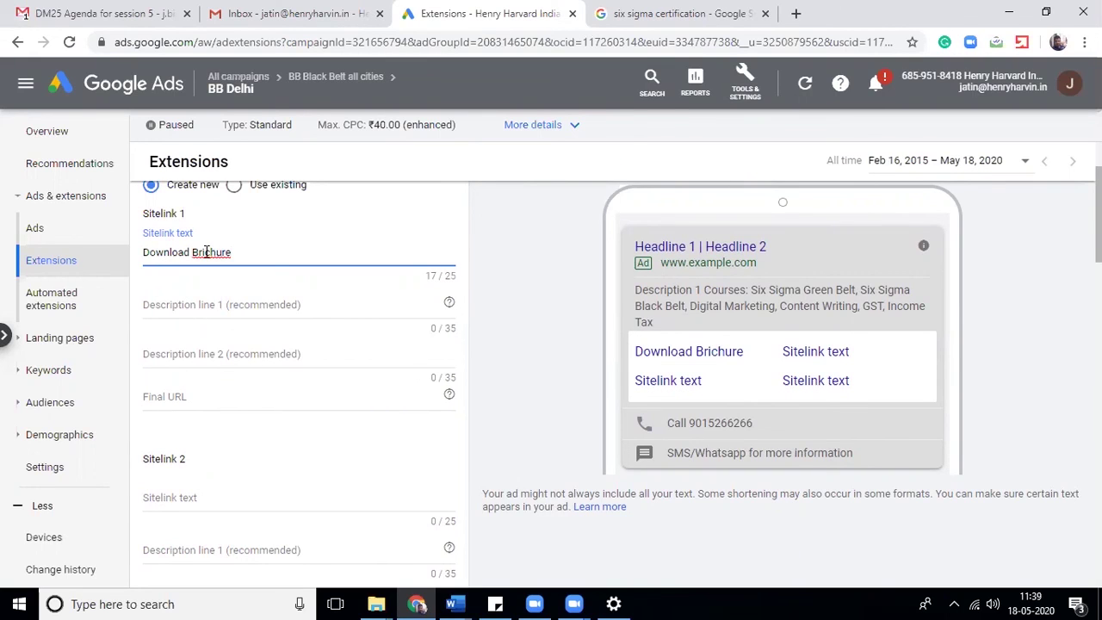
left_click(207, 251)
key("BackSpace")
type("o")
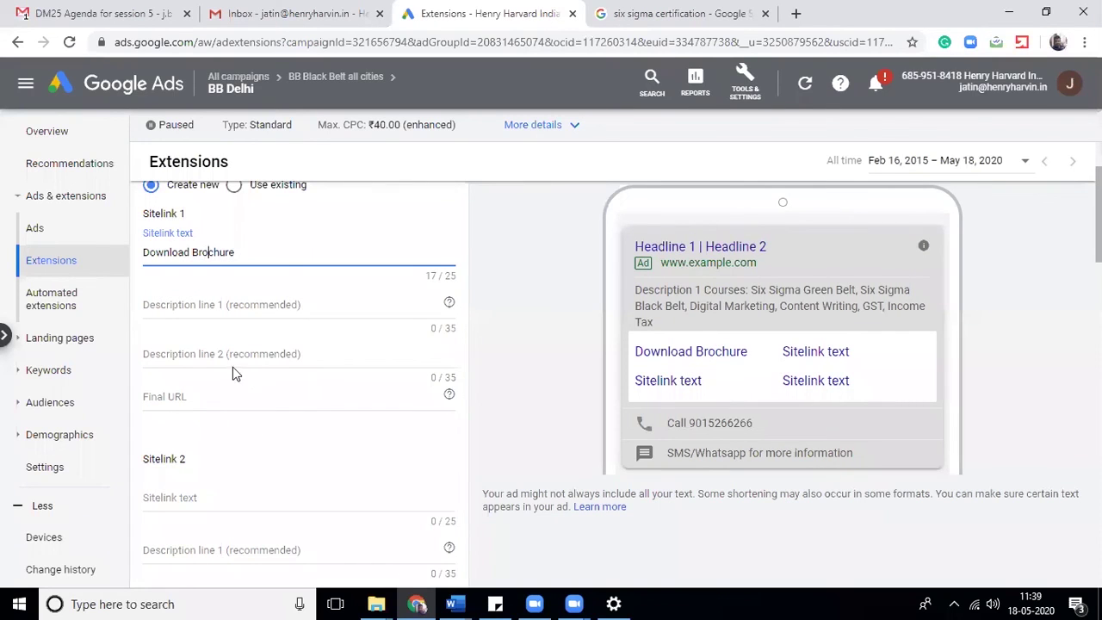
left_click(296, 302)
left_click(305, 369)
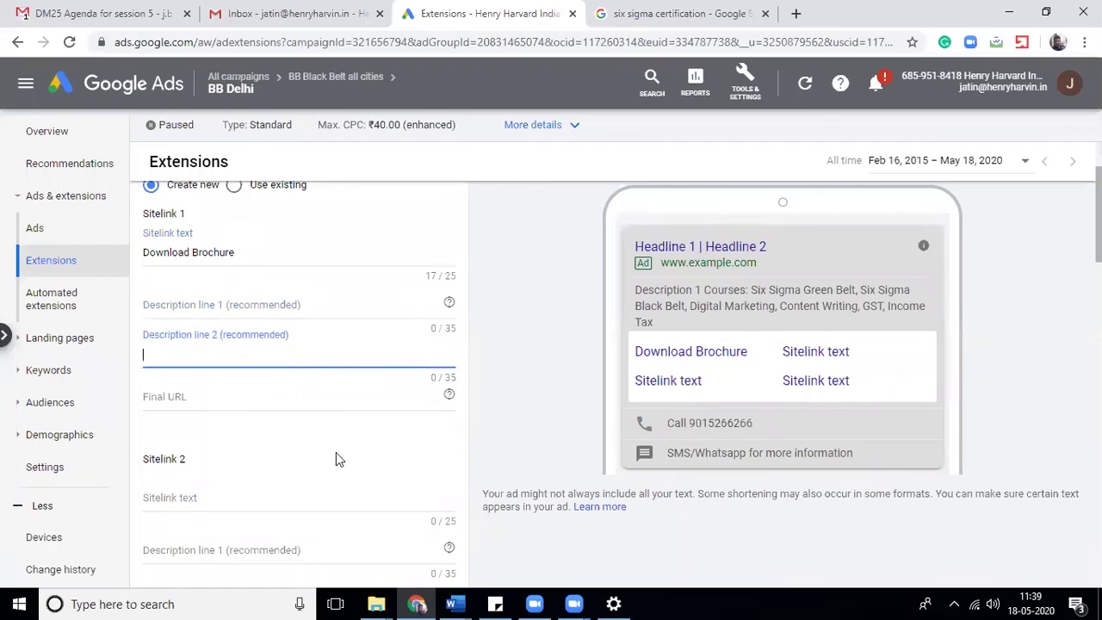
left_click(279, 410)
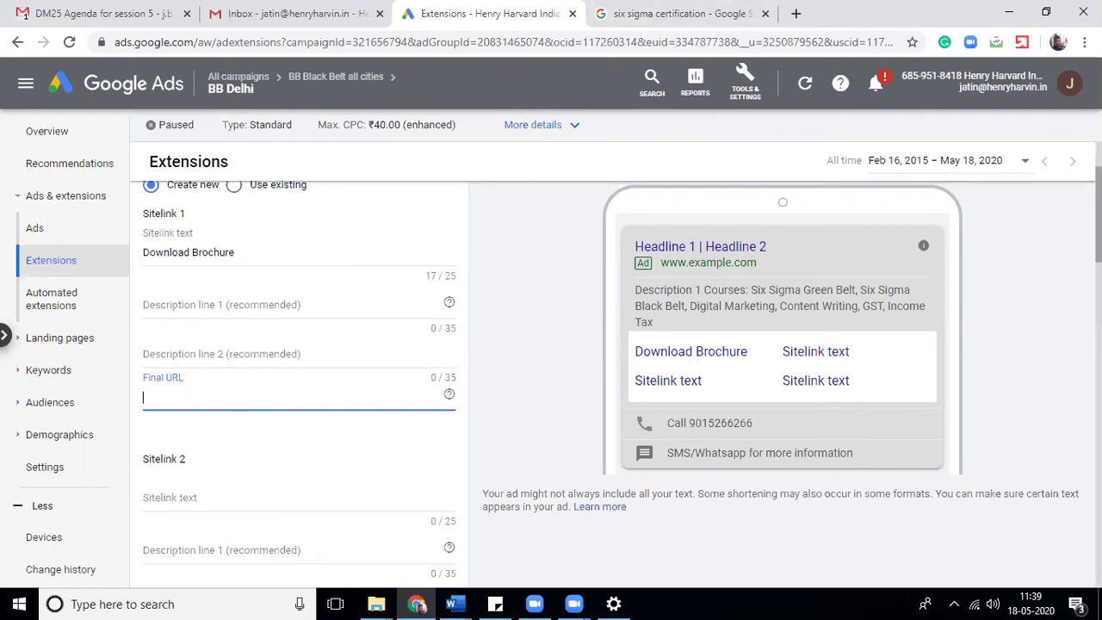
scroll(436, 375, "down", 3)
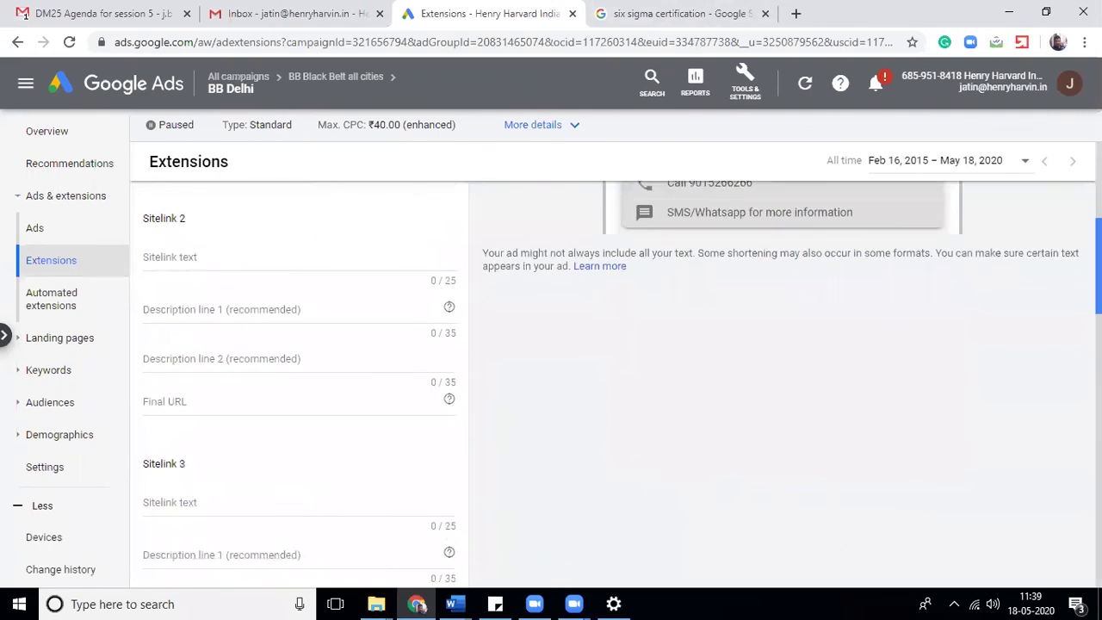
scroll(421, 370, "down", 3)
scroll(421, 369, "down", 2)
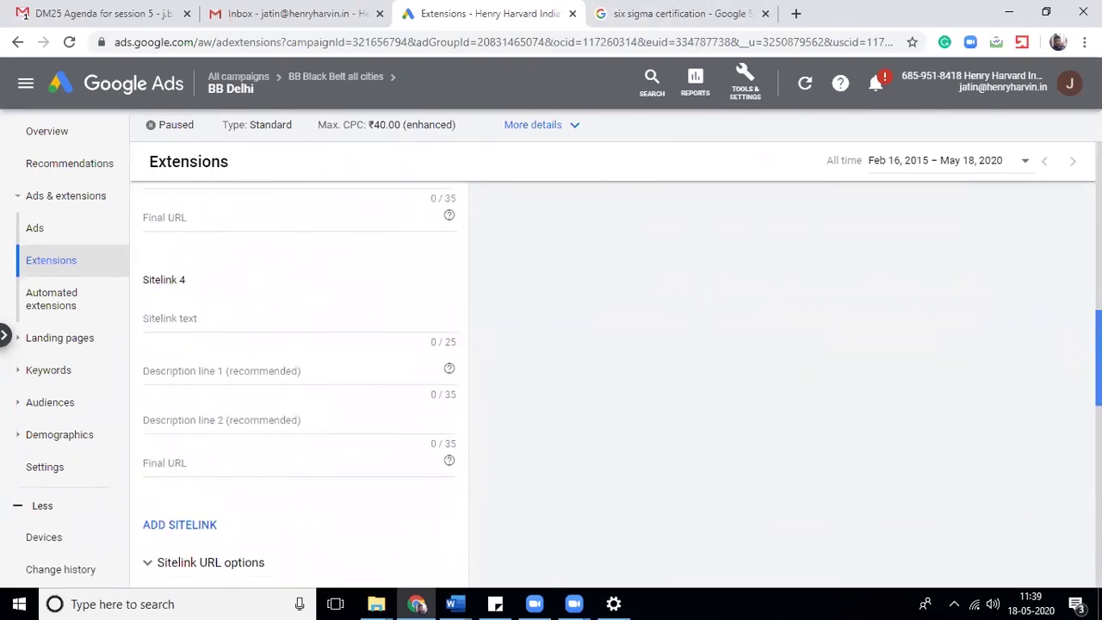
scroll(421, 370, "down", 3)
scroll(421, 370, "up", 8)
scroll(421, 370, "up", 3)
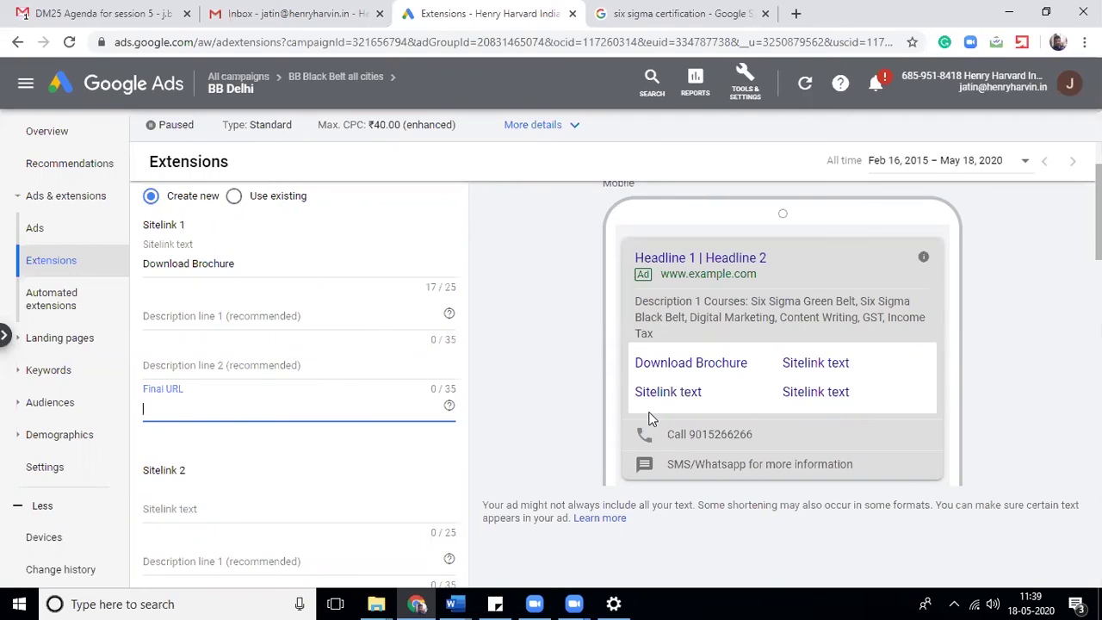
scroll(611, 395, "up", 1)
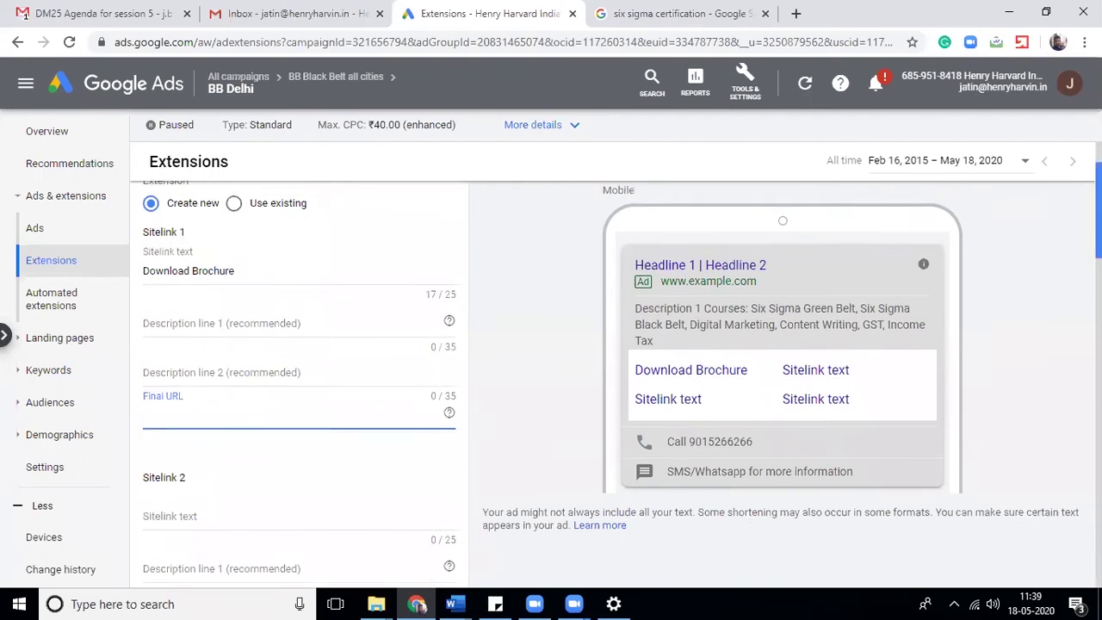
scroll(611, 396, "down", 5)
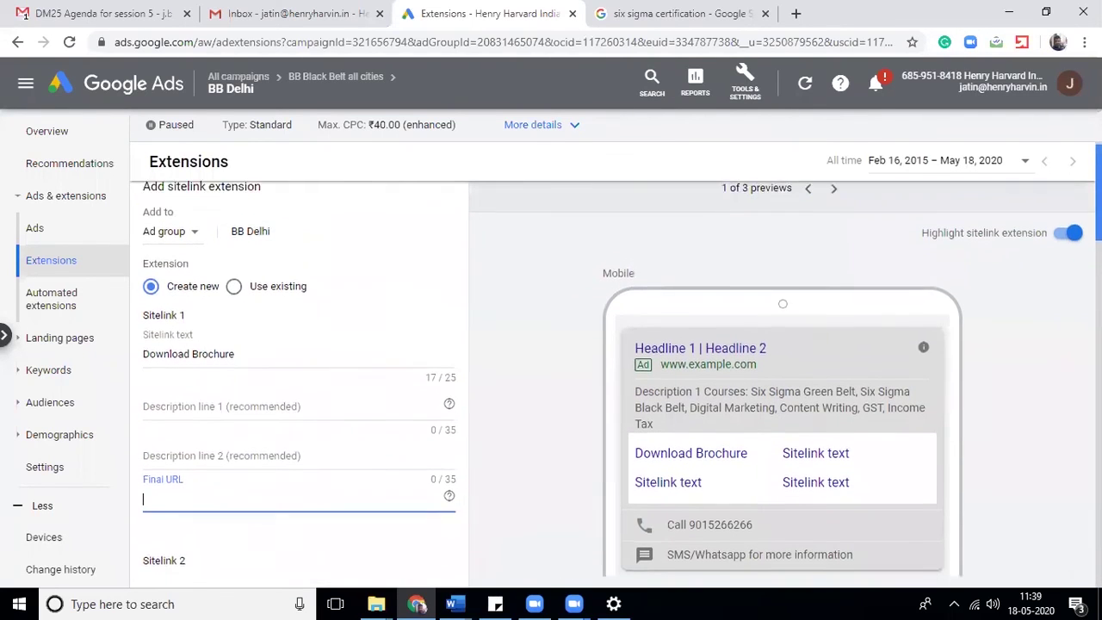
scroll(611, 396, "up", 5)
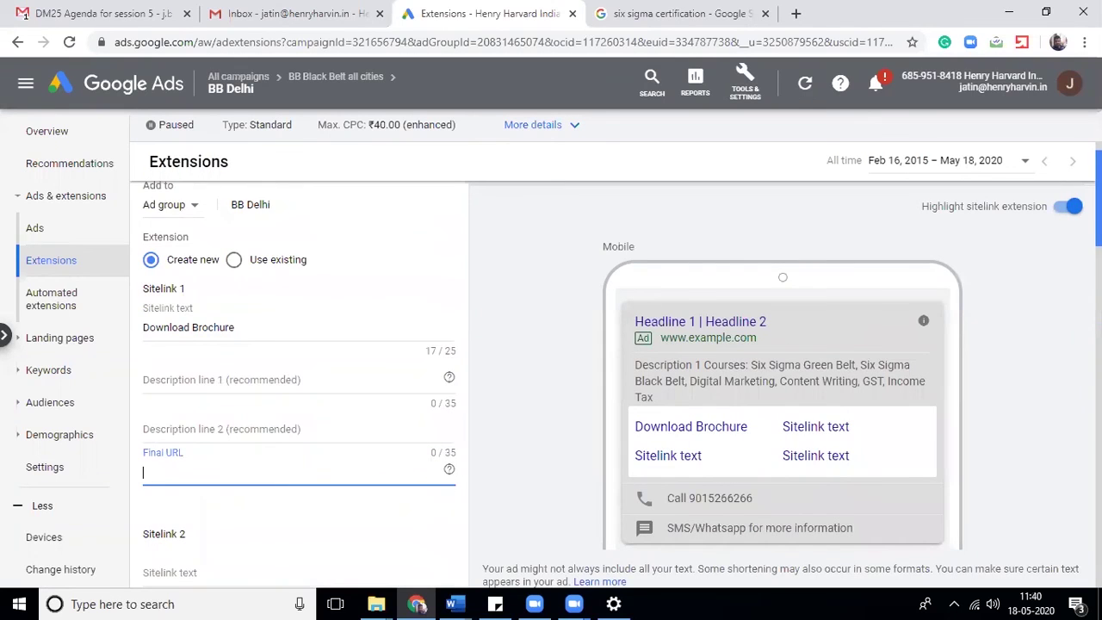
scroll(611, 395, "down", 3)
scroll(610, 395, "down", 5)
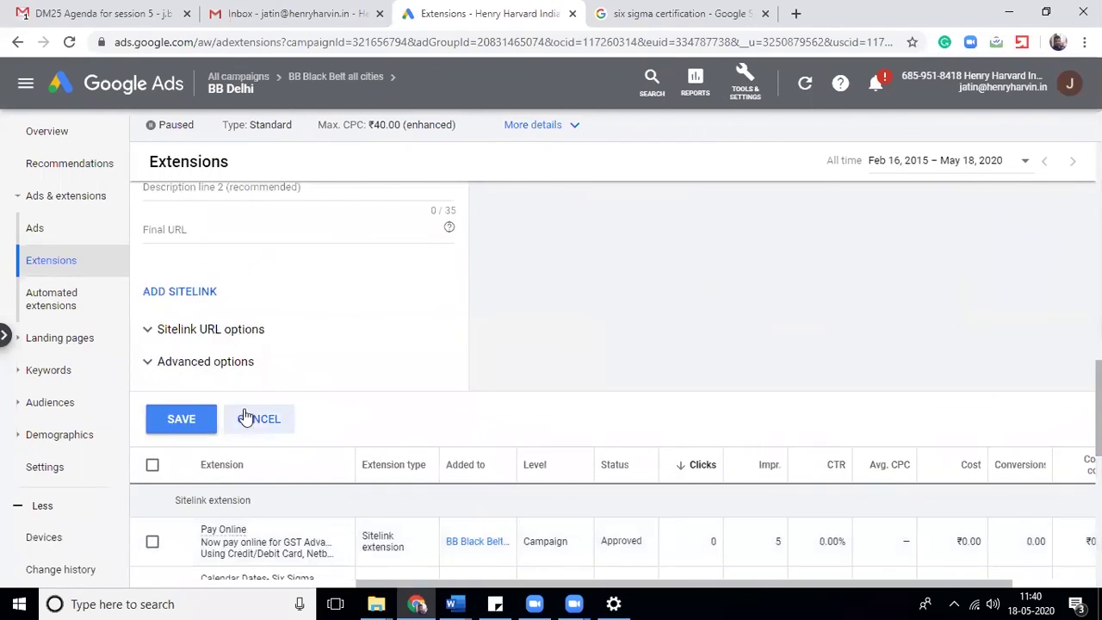
Discard the unsaved Download Brochure sitelink and bring up the extension type menu
left_click(259, 419)
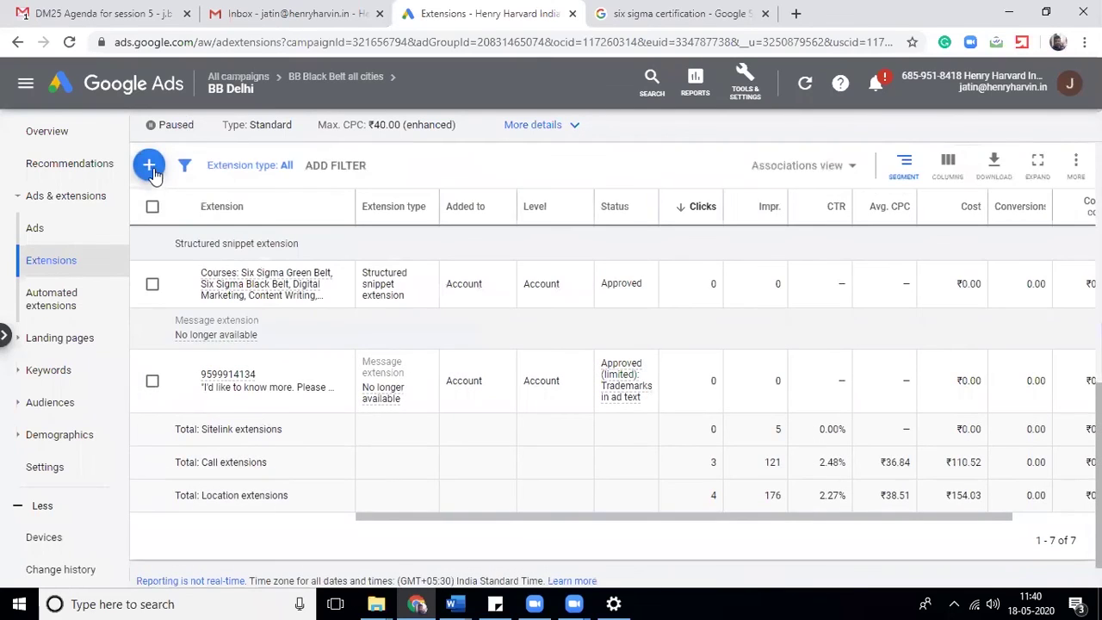
left_click(155, 172)
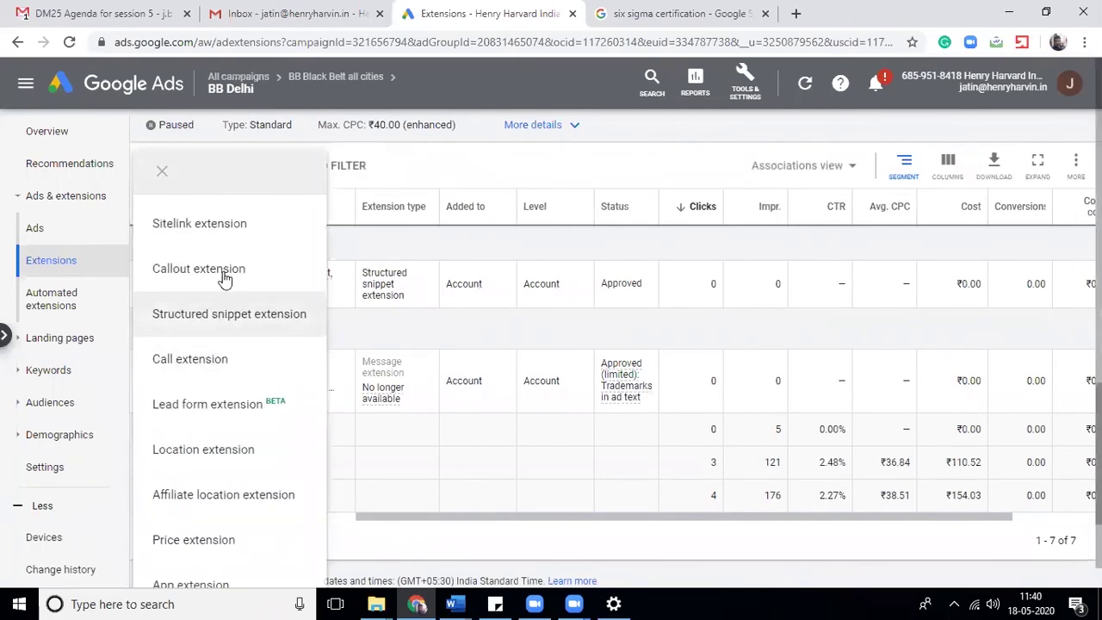